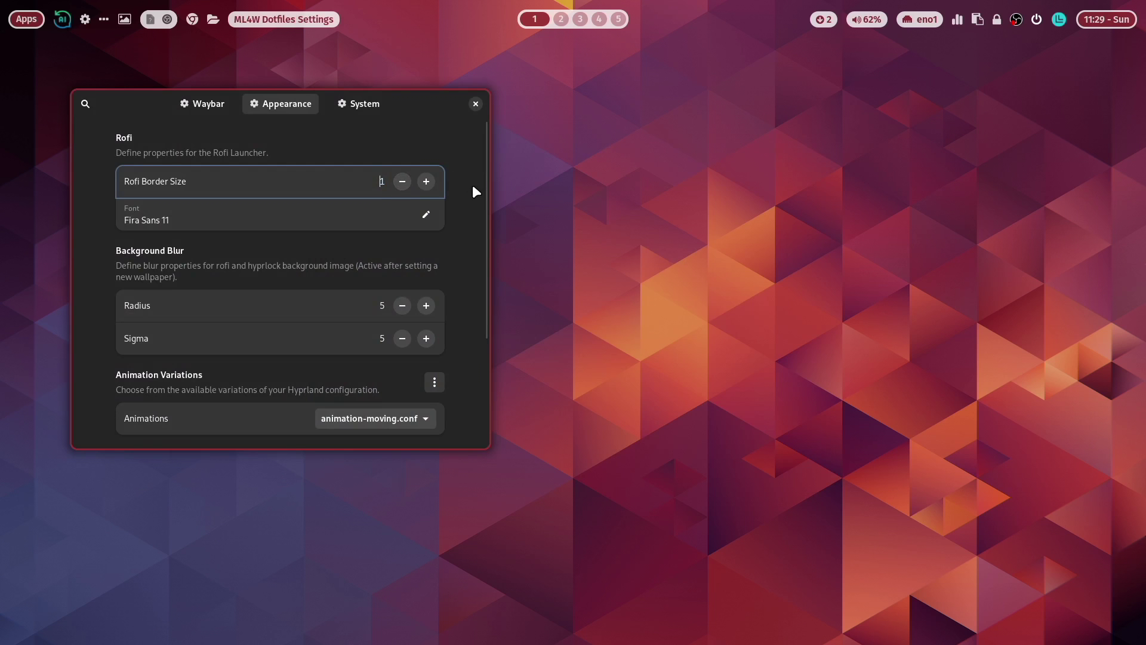
# - Bring up the Rofi launcher and start the dotfiles update from ML4W Welcome
pyautogui.press('super+ctrl+Return')
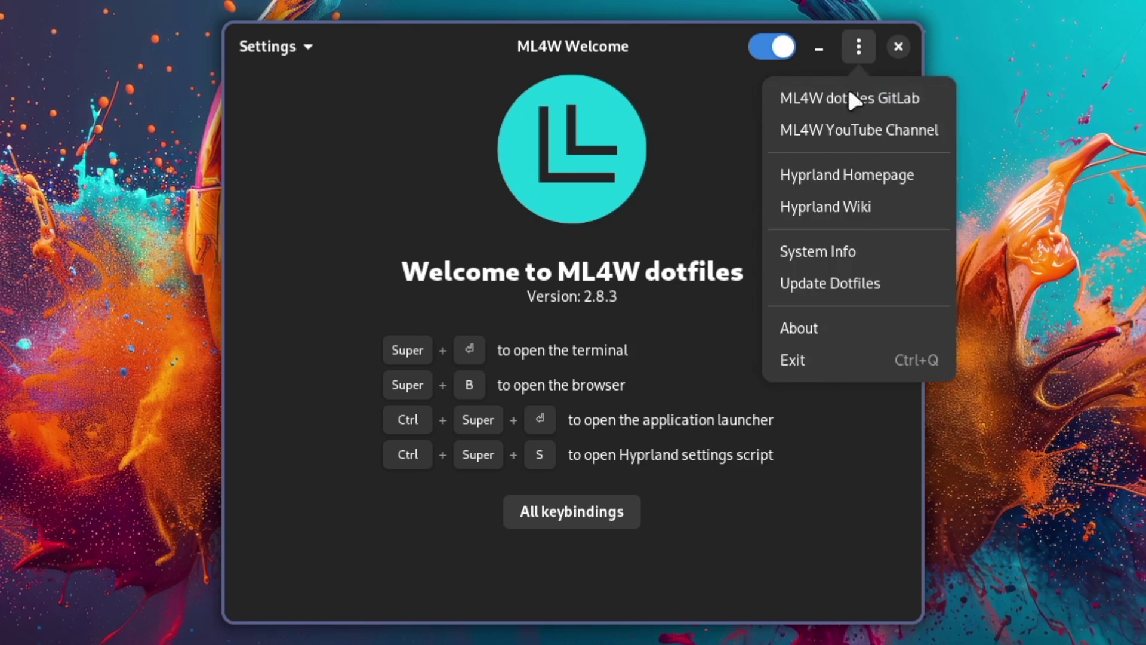
pyautogui.click(896, 288)
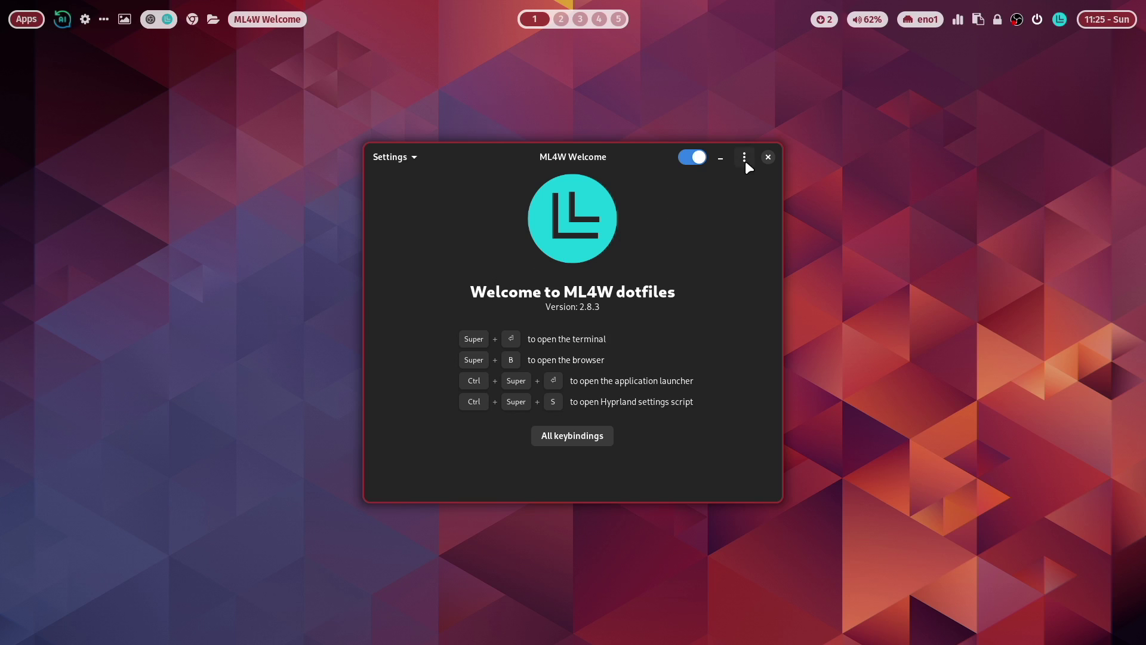
# - Browse the ML4W Welcome ⋮ menu of links and extra actions, then dismiss it
pyautogui.click(745, 157)
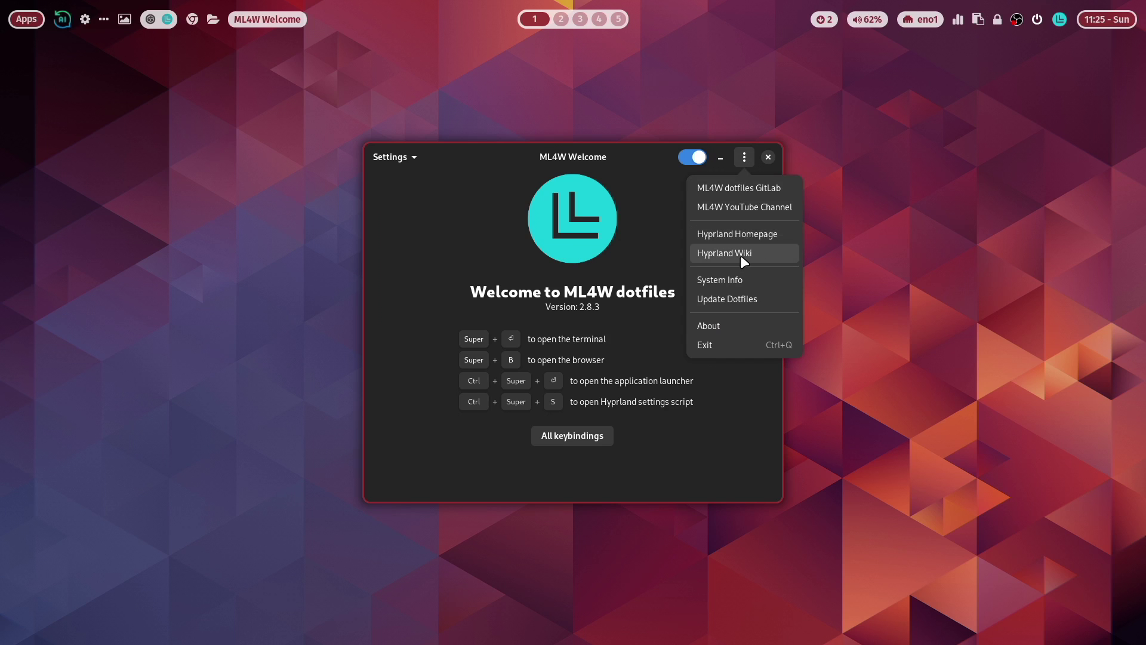
pyautogui.click(660, 237)
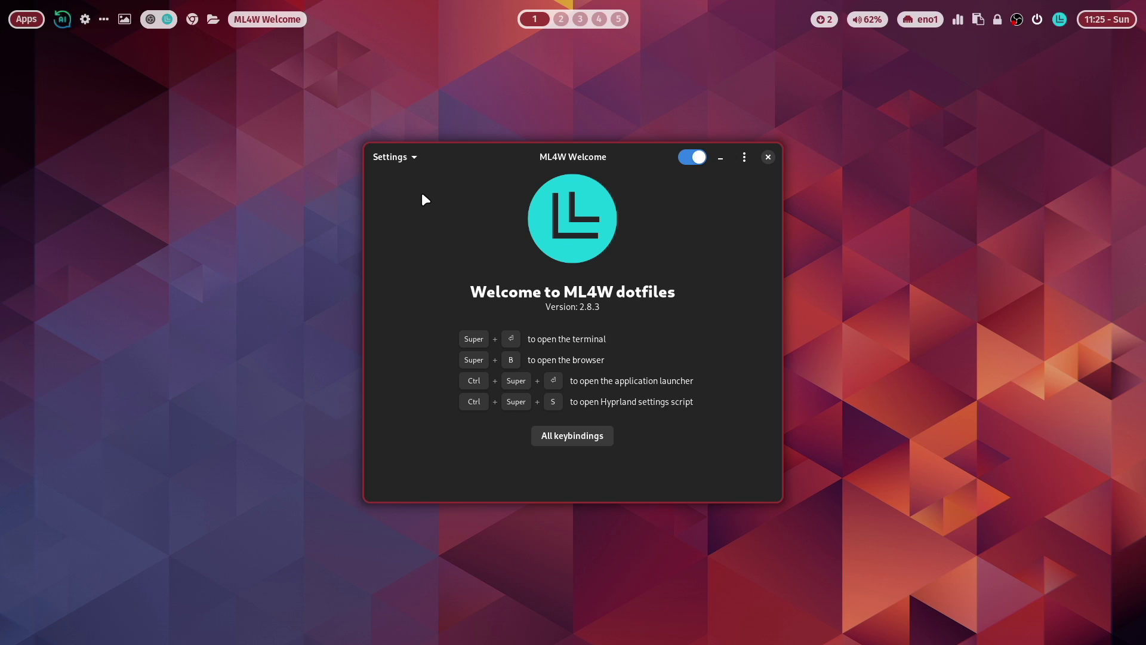
# - Launch ML4W Dotfiles Settings from the Settings dropdown in ML4W Welcome
pyautogui.click(410, 156)
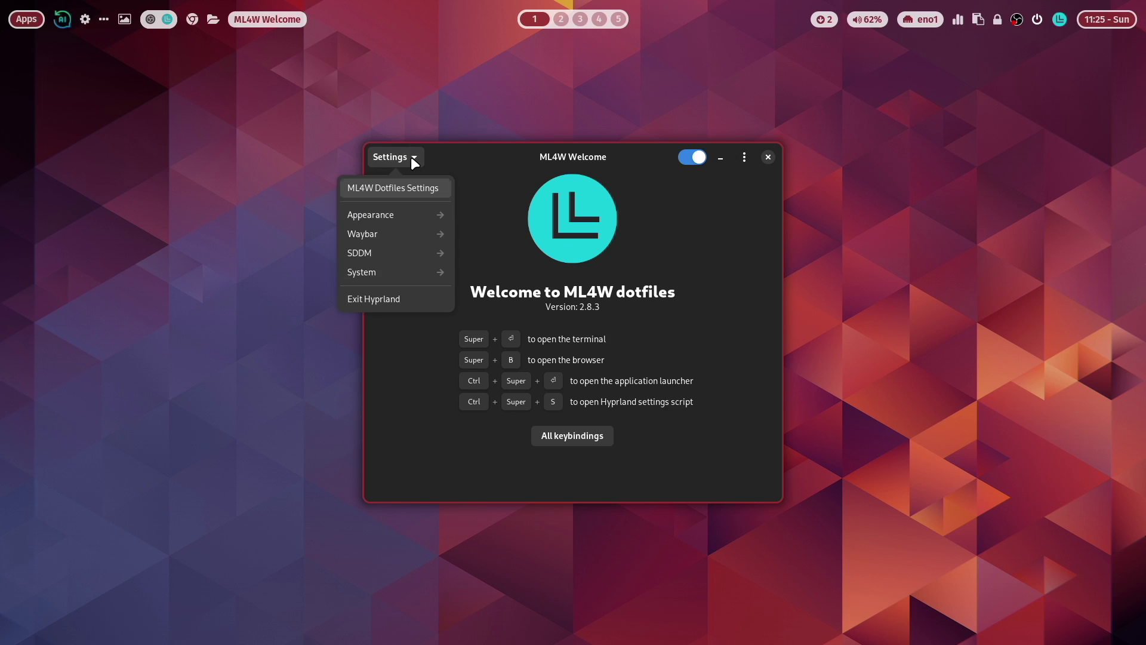
pyautogui.click(417, 189)
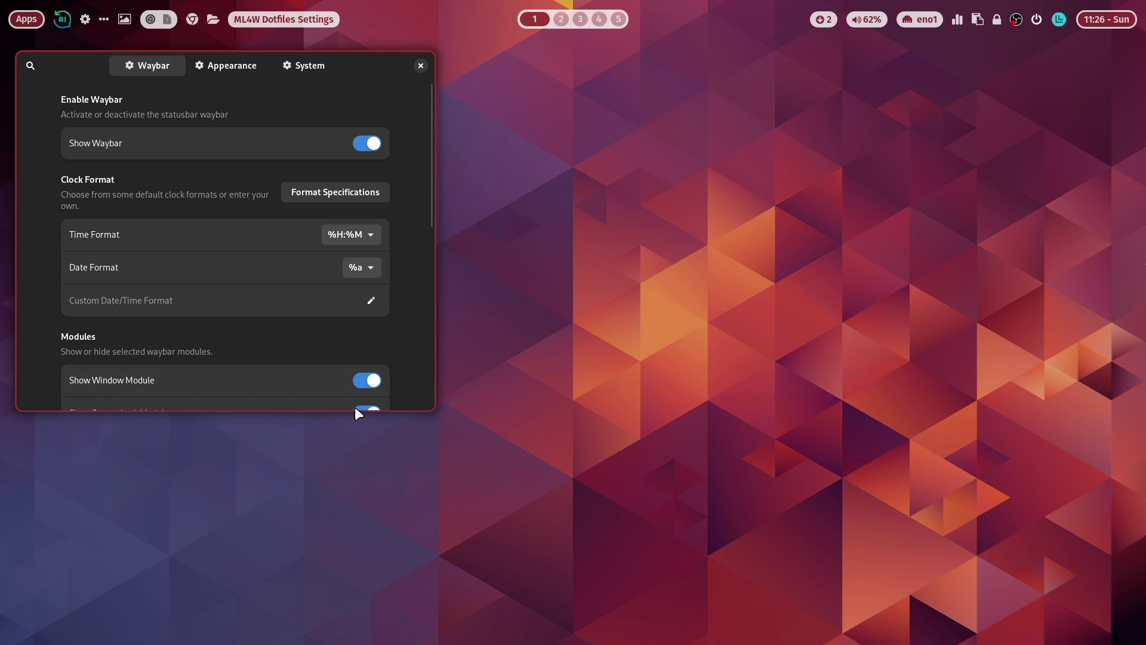
pyautogui.click(371, 147)
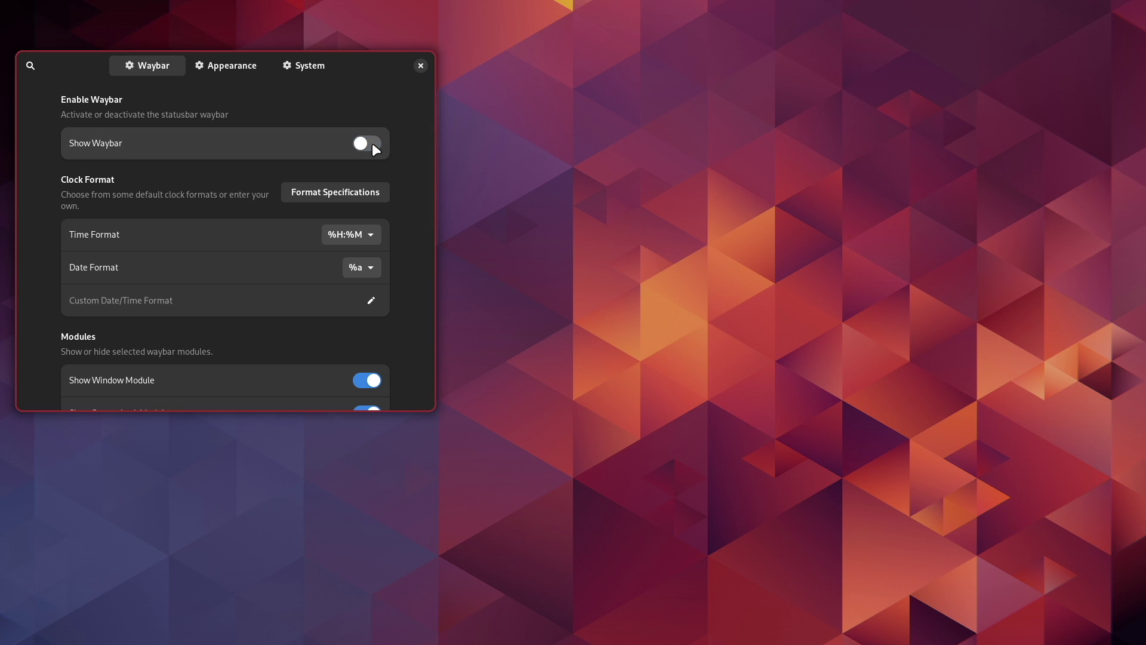
pyautogui.click(373, 145)
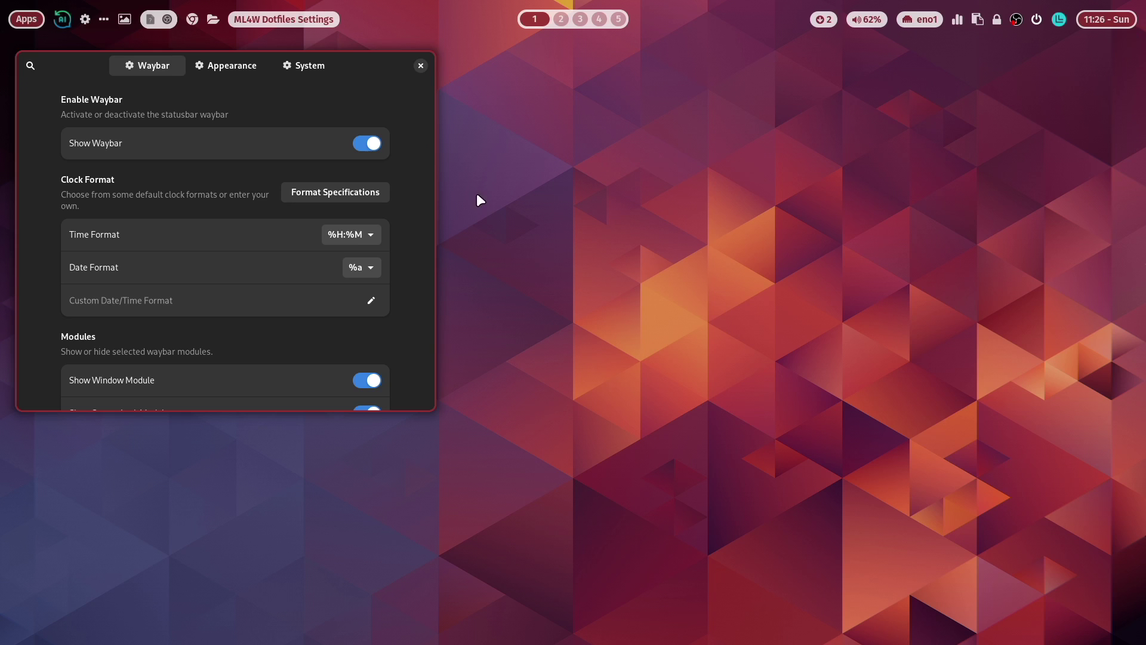
pyautogui.click(374, 234)
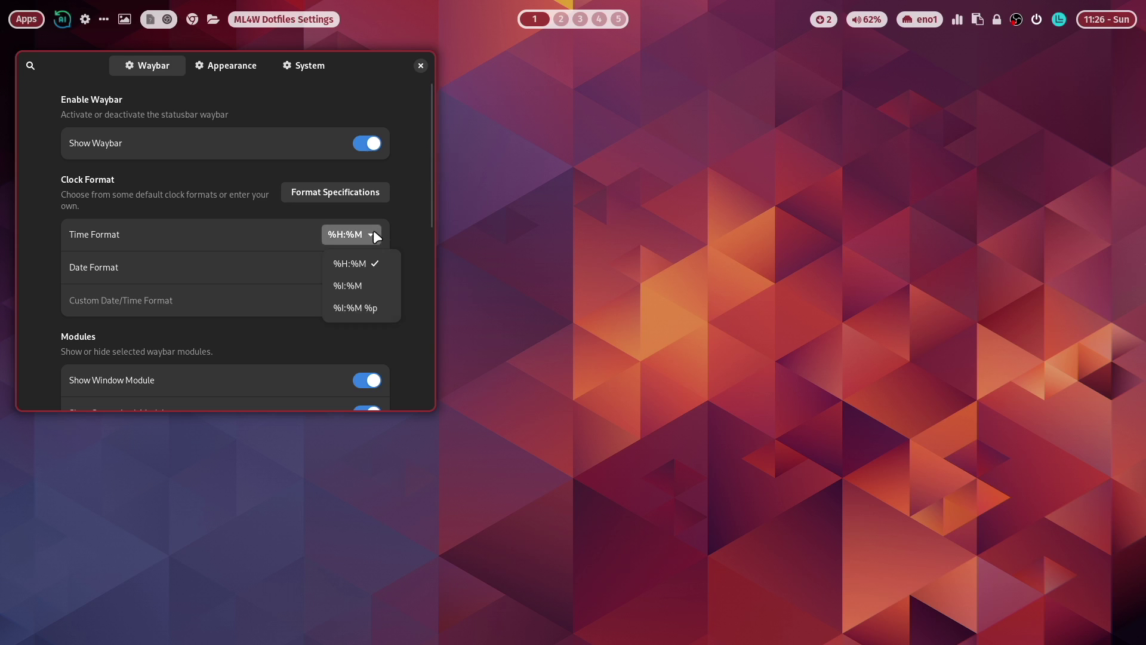
pyautogui.click(367, 302)
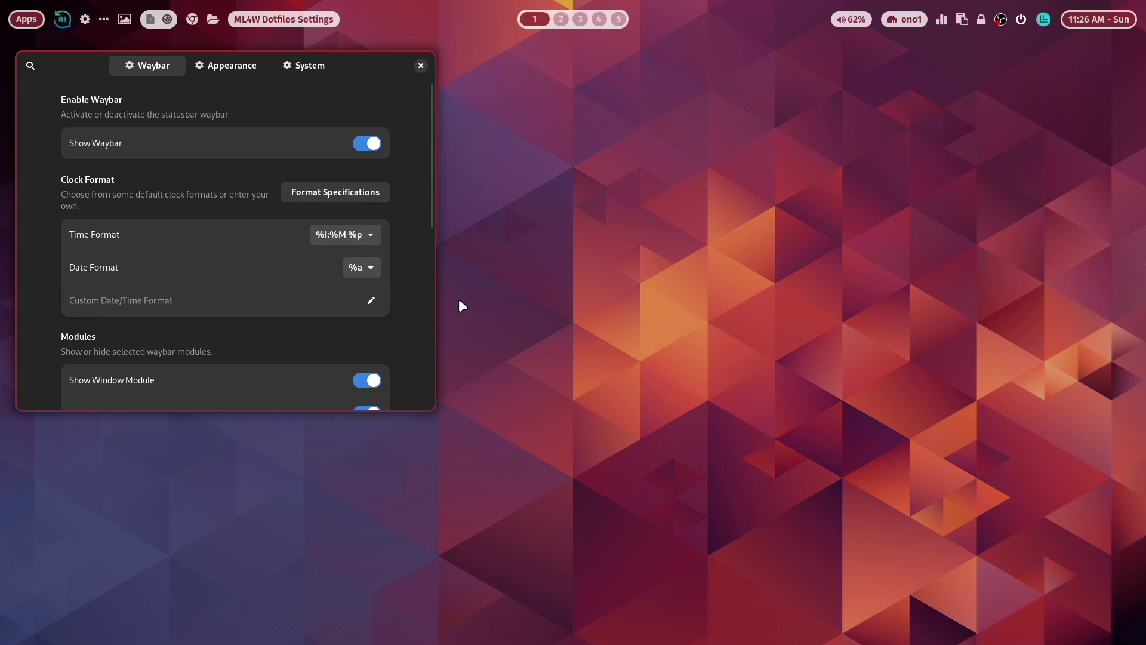
pyautogui.click(373, 267)
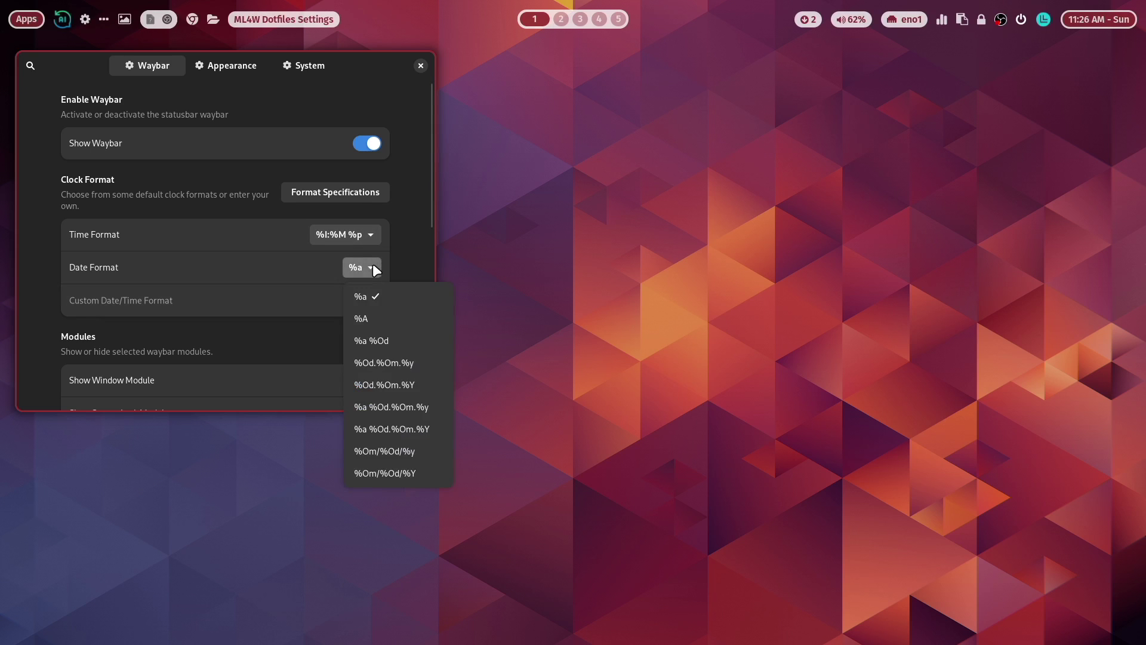
pyautogui.click(382, 317)
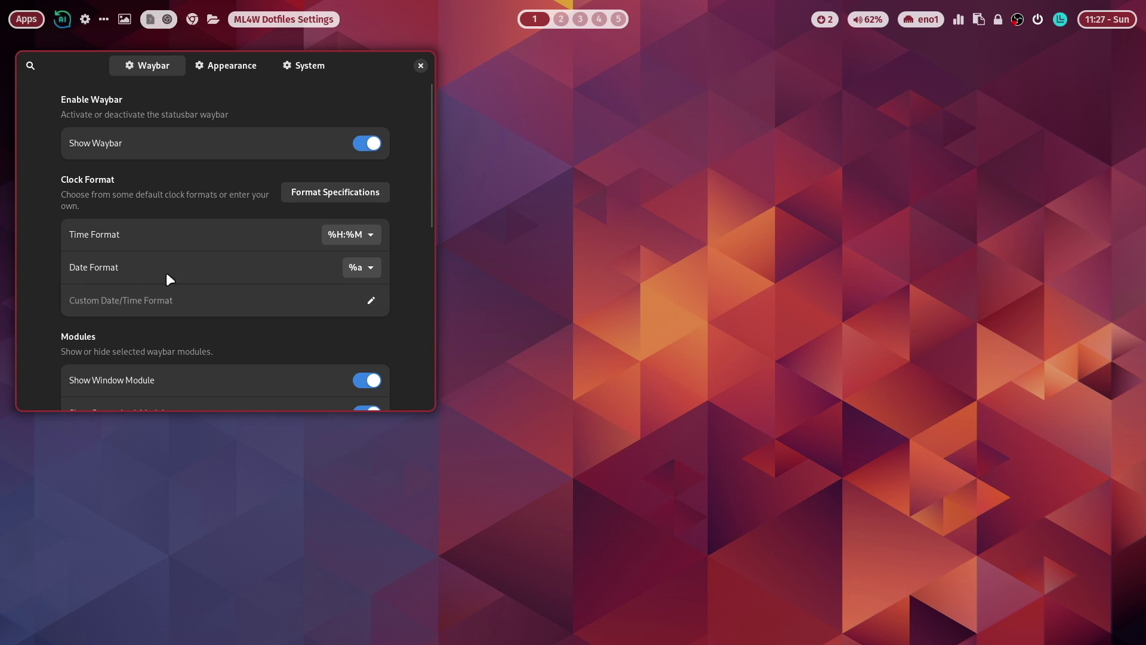
pyautogui.click(351, 192)
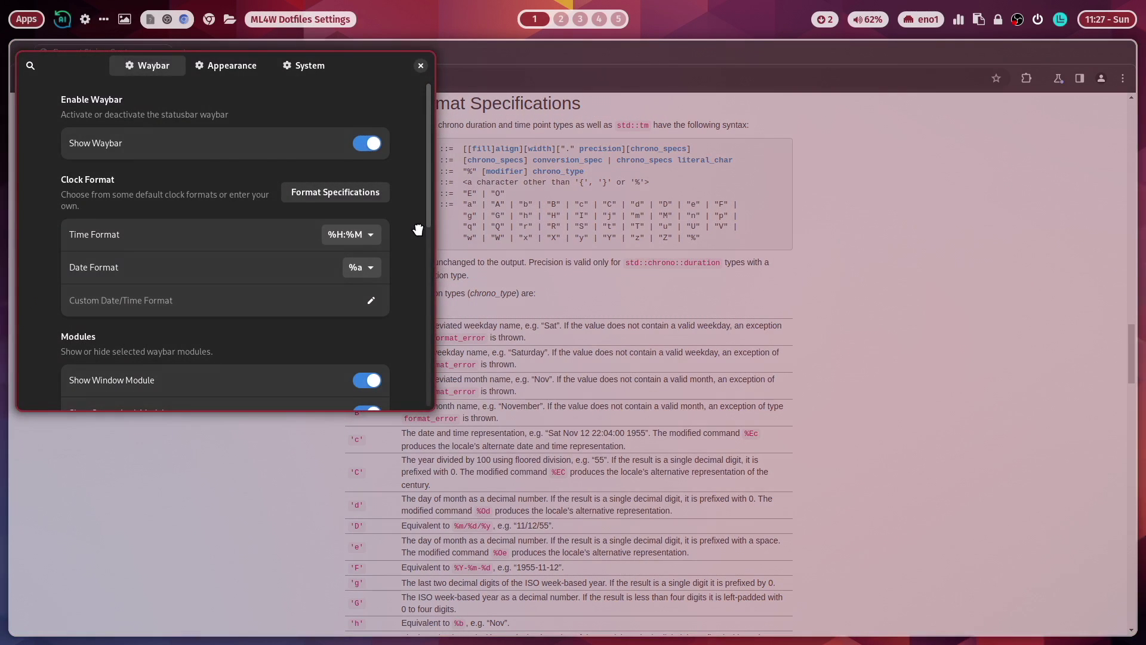
pyautogui.moveTo(418, 230); pyautogui.dragTo(485, 271)
pyautogui.scroll(-5, 486, 271)
pyautogui.press('super+q')
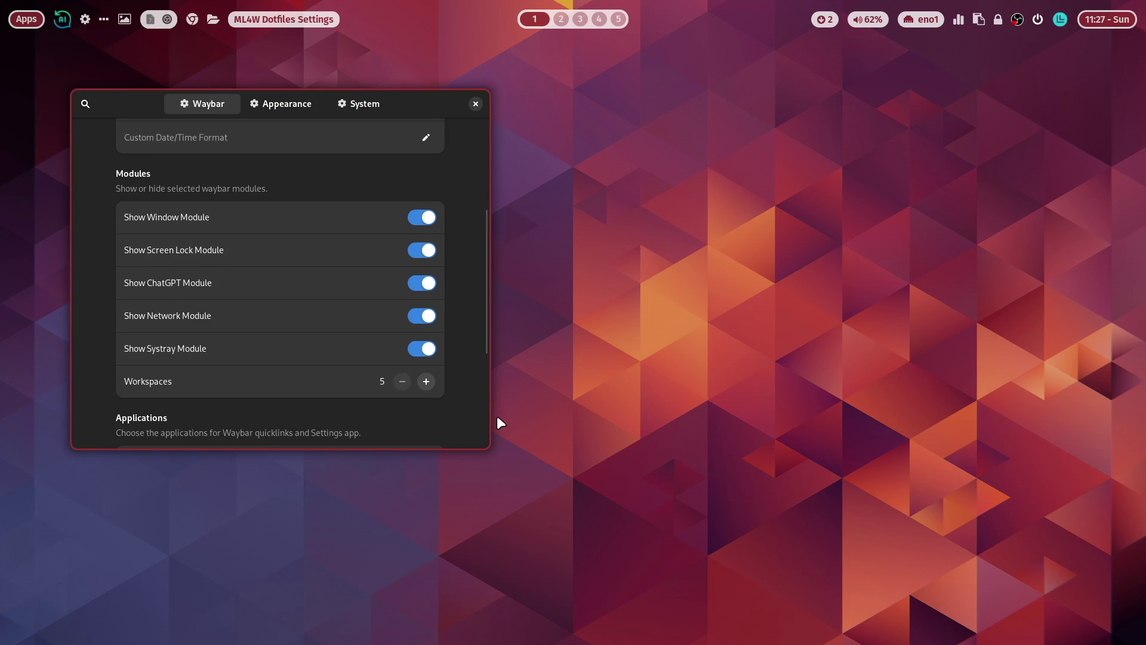
pyautogui.click(429, 217)
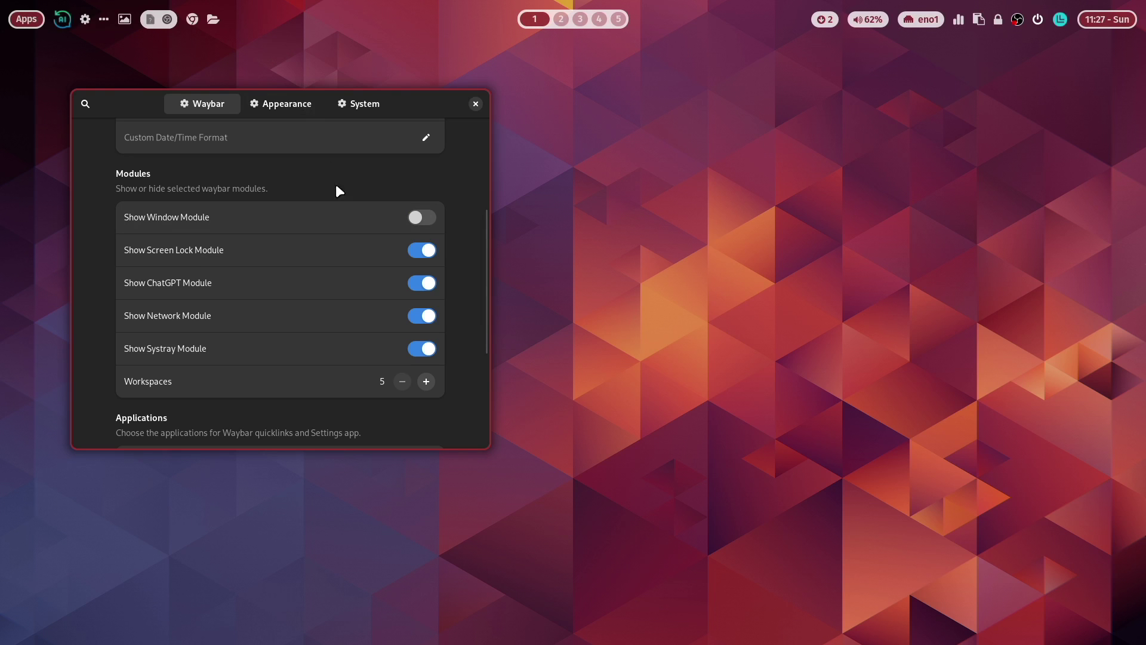
pyautogui.click(427, 286)
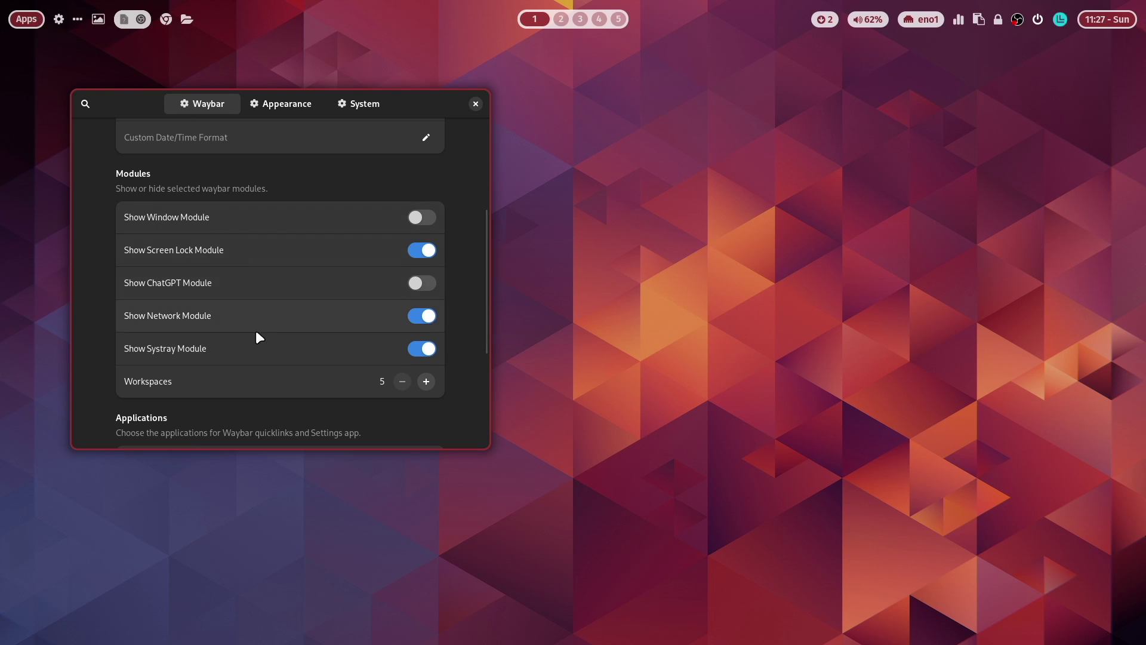
pyautogui.click(422, 350)
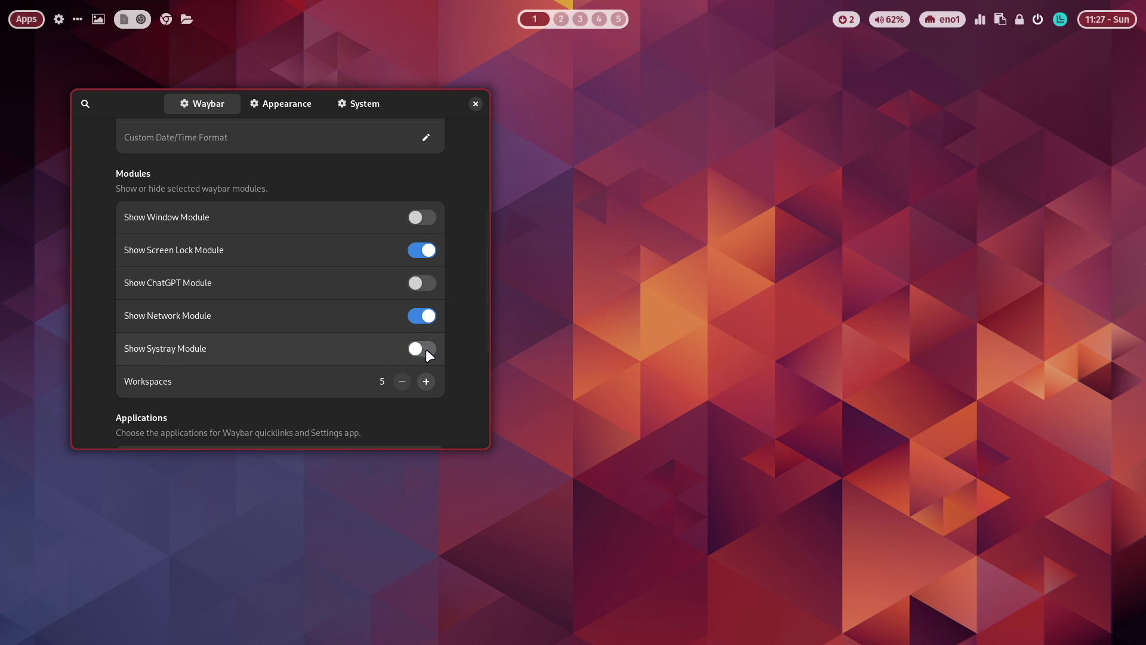
pyautogui.click(429, 283)
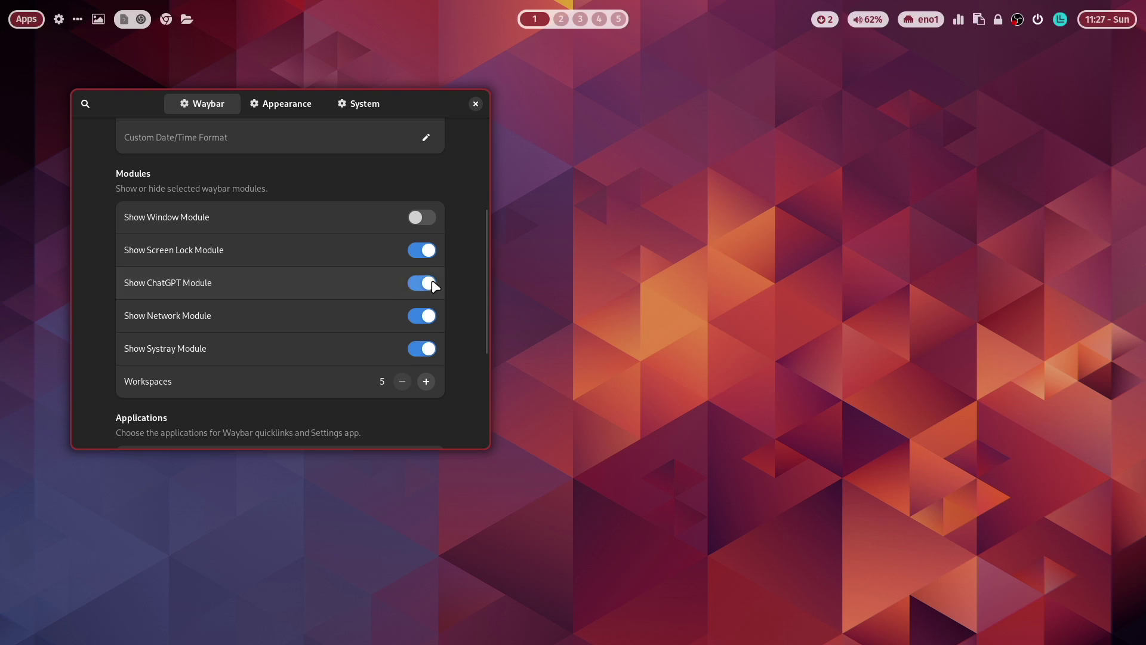
pyautogui.click(430, 215)
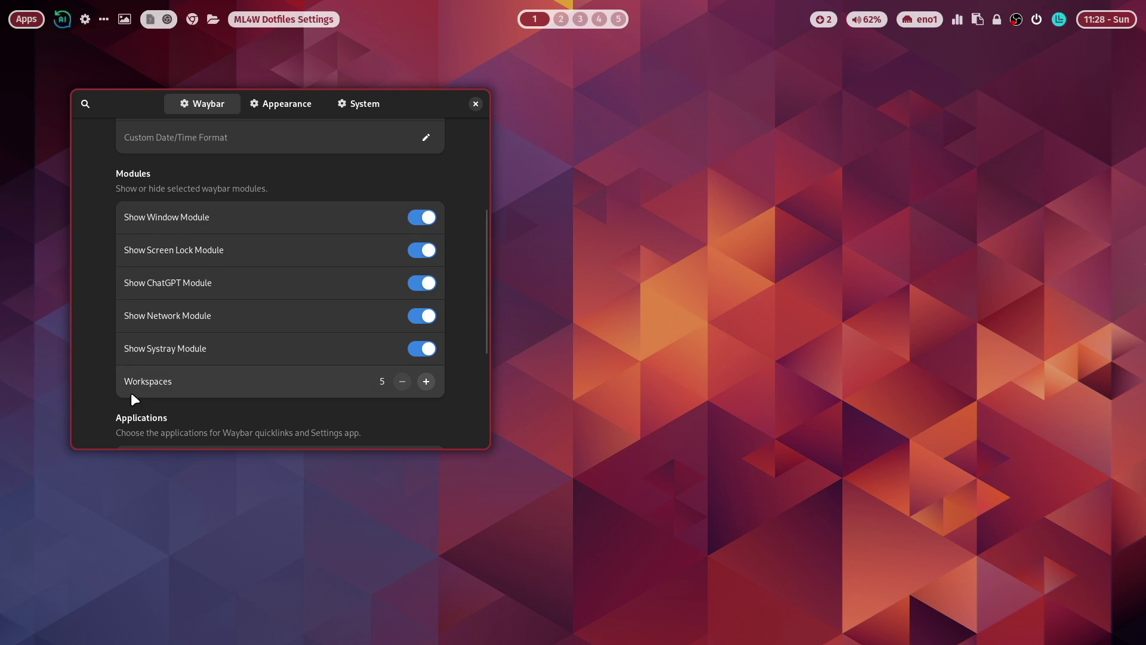
pyautogui.click(426, 382)
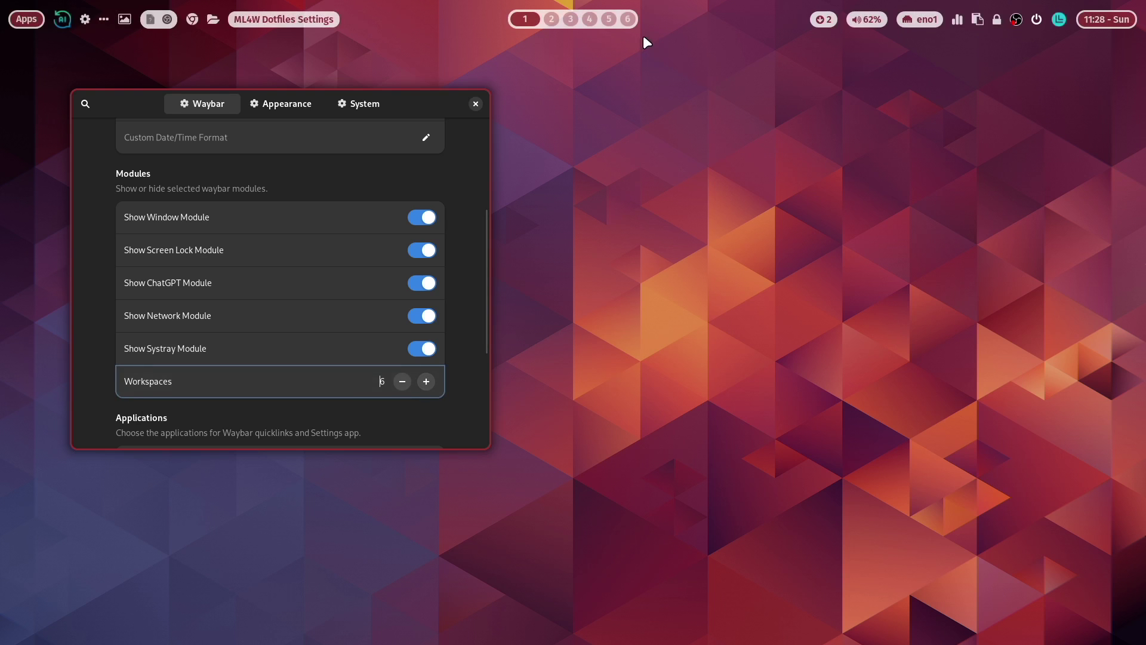
pyautogui.click(428, 380)
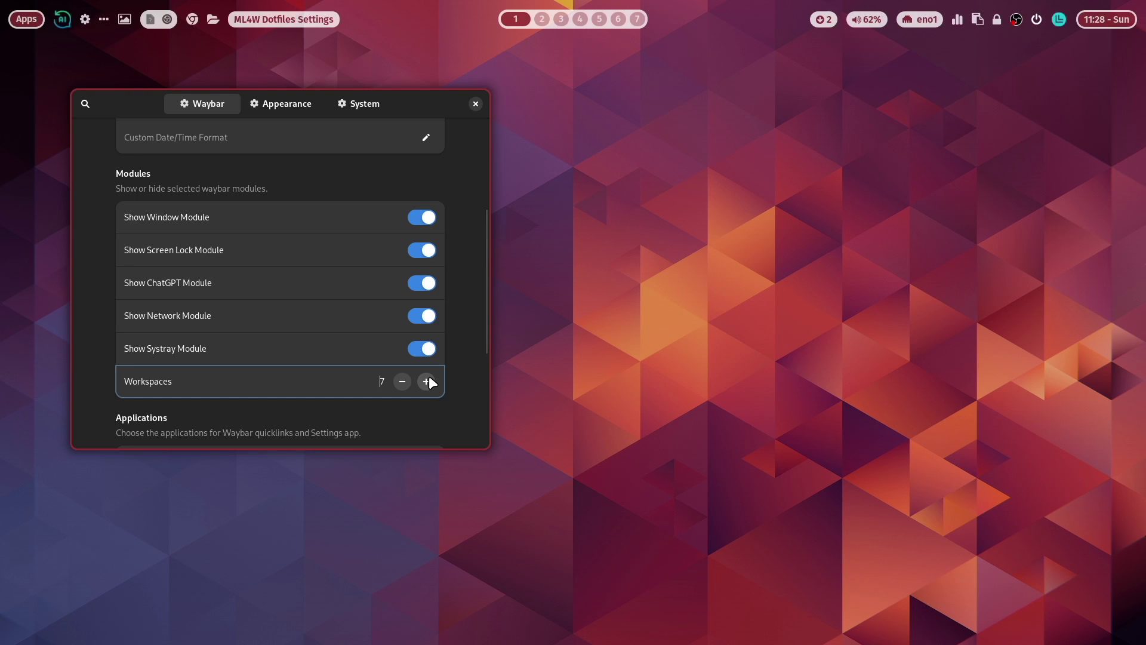
pyautogui.click(402, 381)
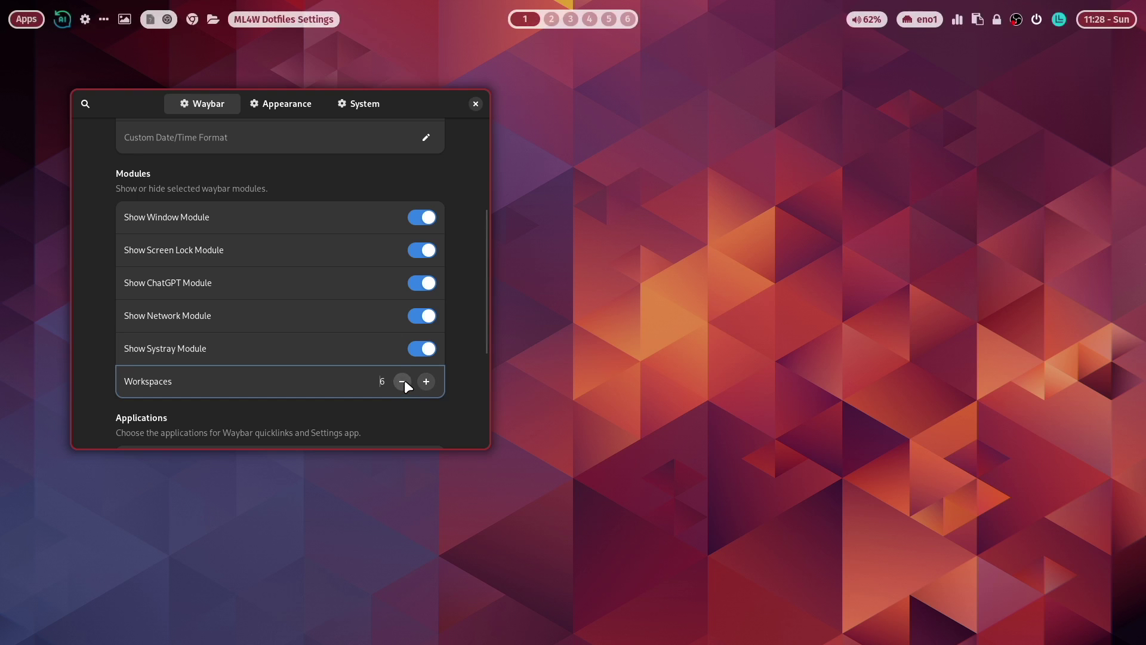
pyautogui.click(404, 379)
pyautogui.scroll(-5, 476, 316)
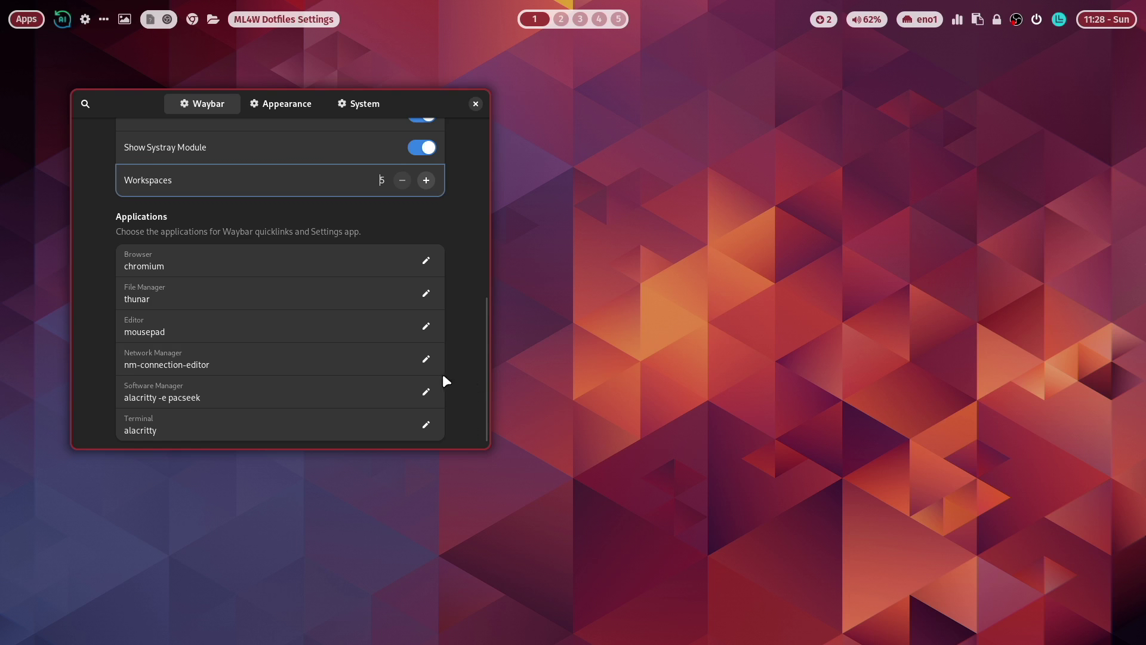
pyautogui.scroll(10, 449, 350)
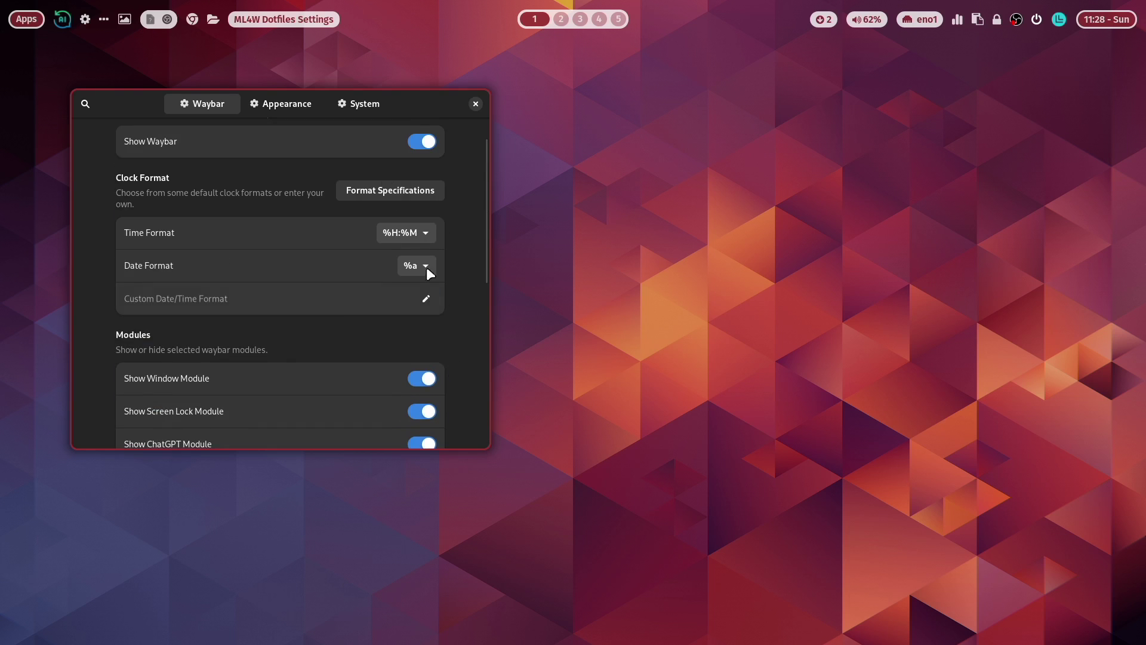
# - Go to the Appearance settings and preview the Rofi launcher with border size 0
pyautogui.click(288, 103)
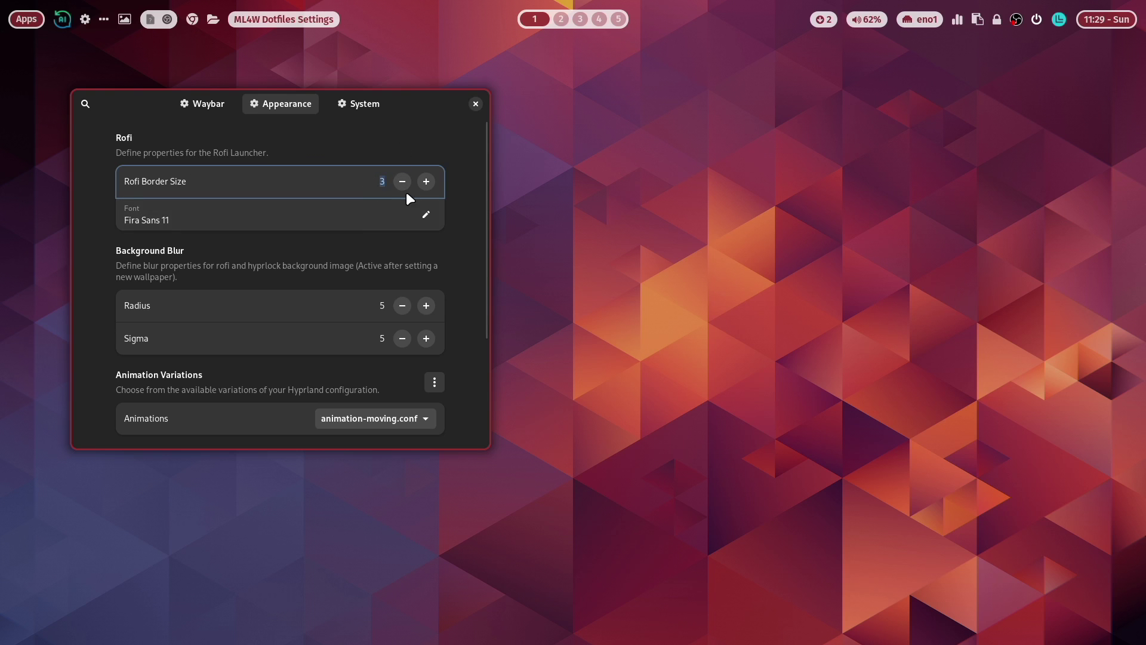
pyautogui.press('super+ctrl+Return')
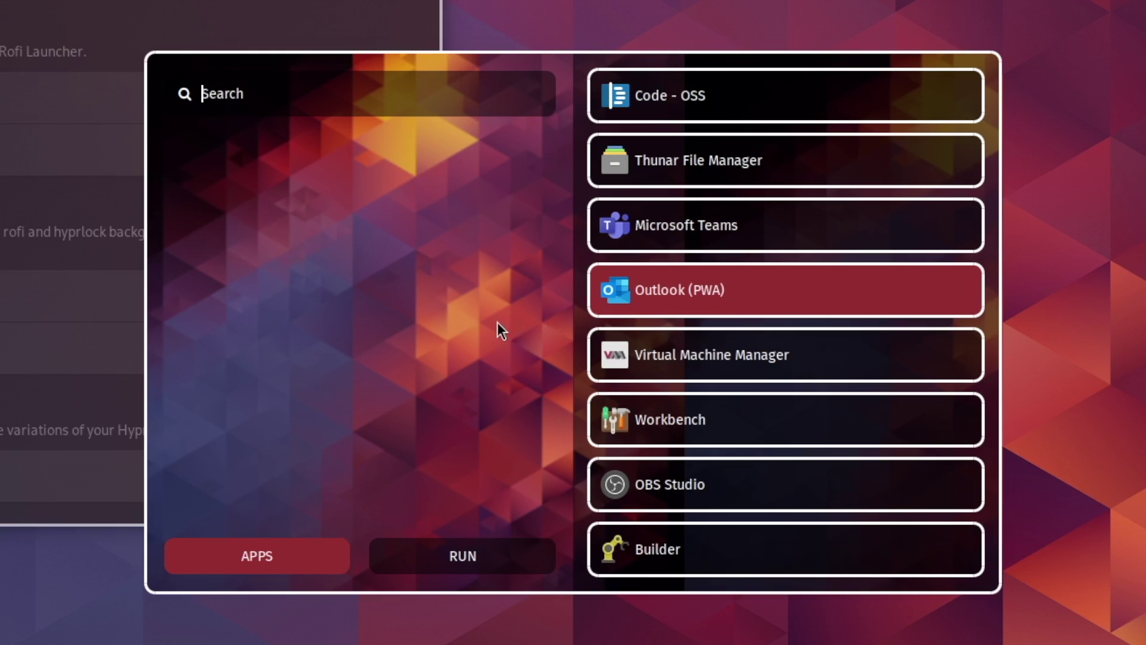
pyautogui.press('Escape')
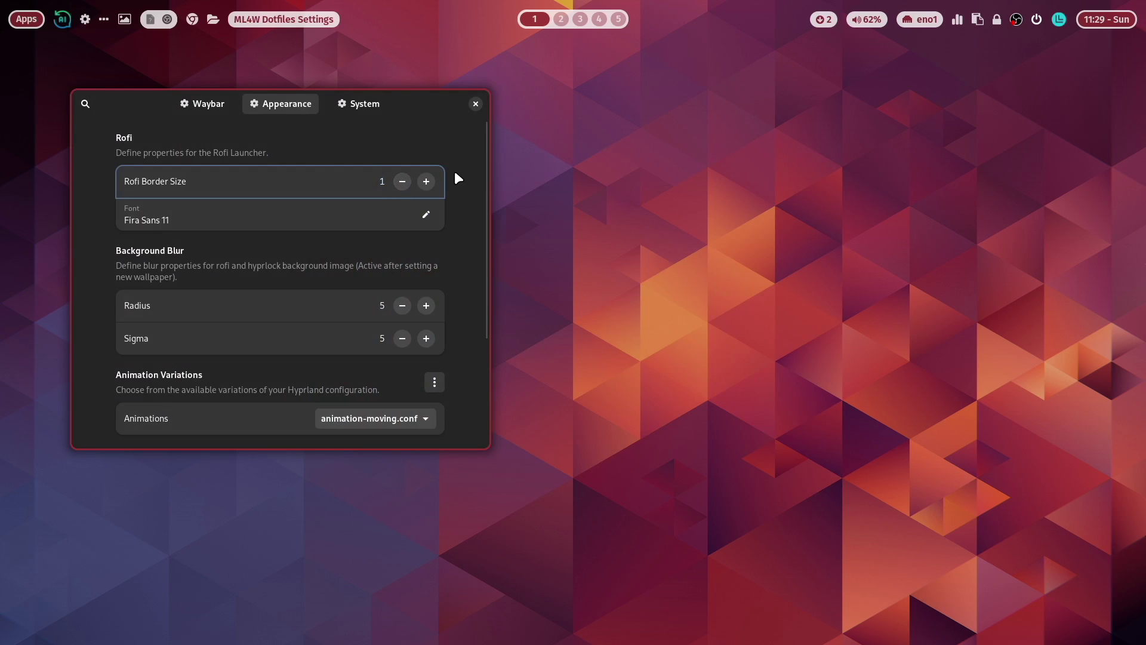
pyautogui.press('super+ctrl+Return')
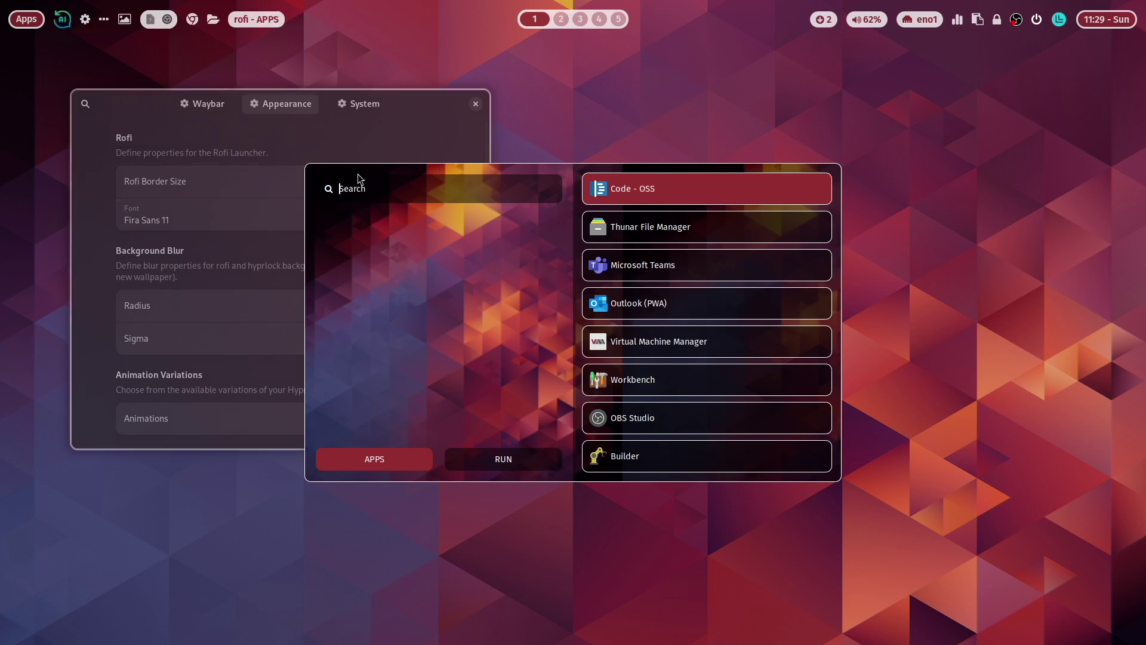
pyautogui.press('Escape')
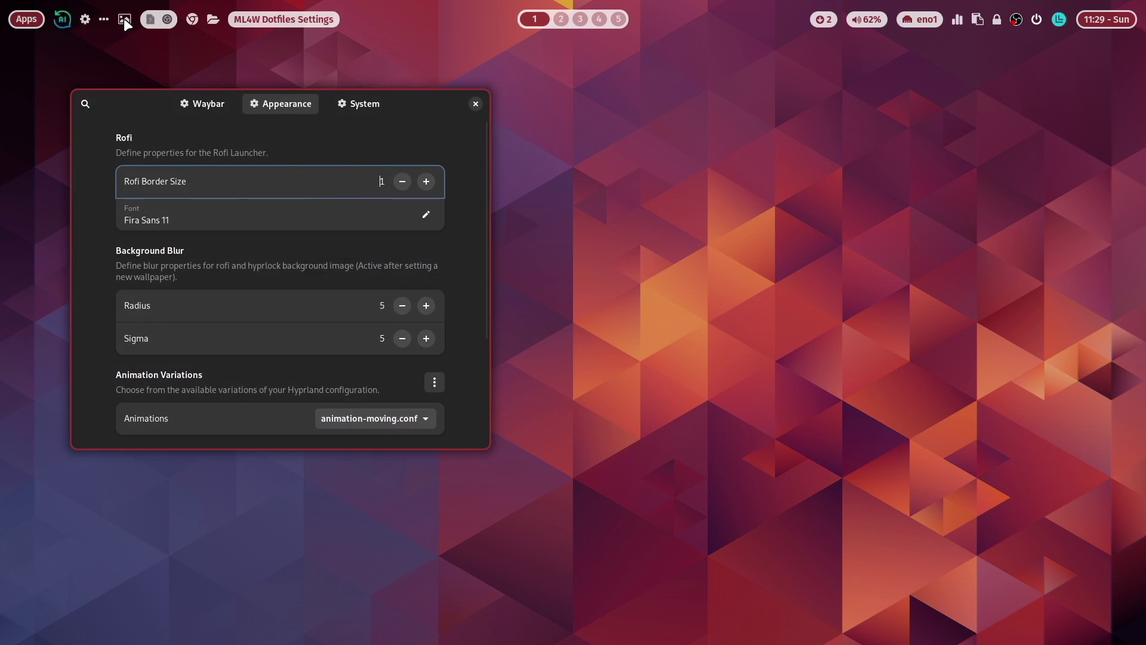
# - Check the borderless look in the wallpaper picker and launcher, glancing at the Waybar themes list
pyautogui.click(124, 19)
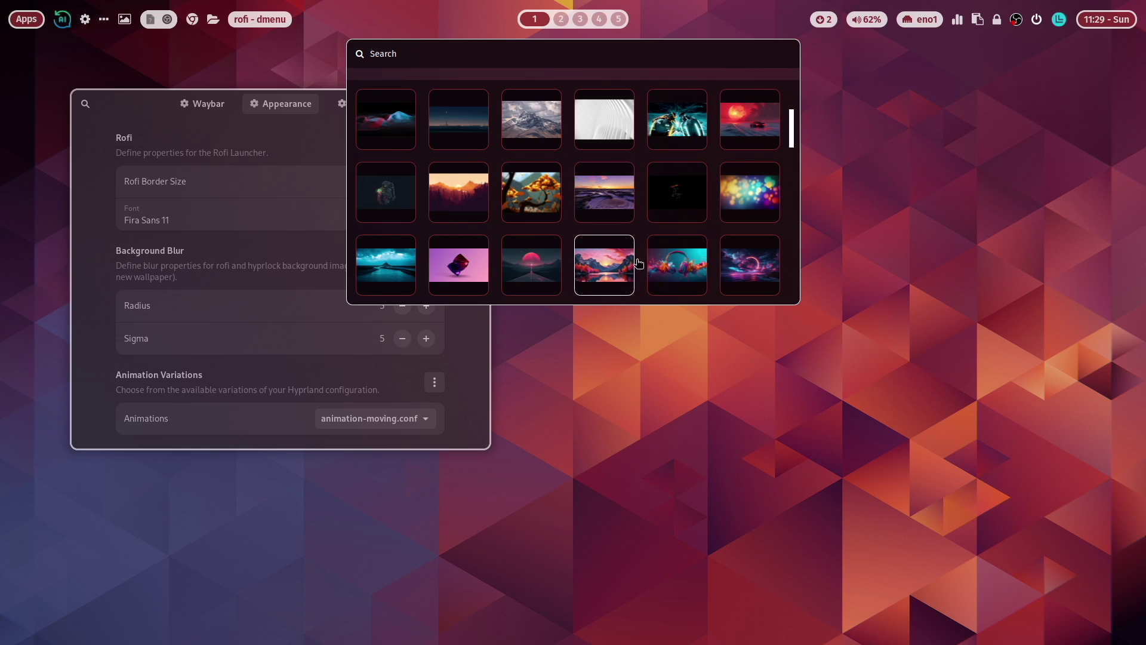
pyautogui.click(561, 260)
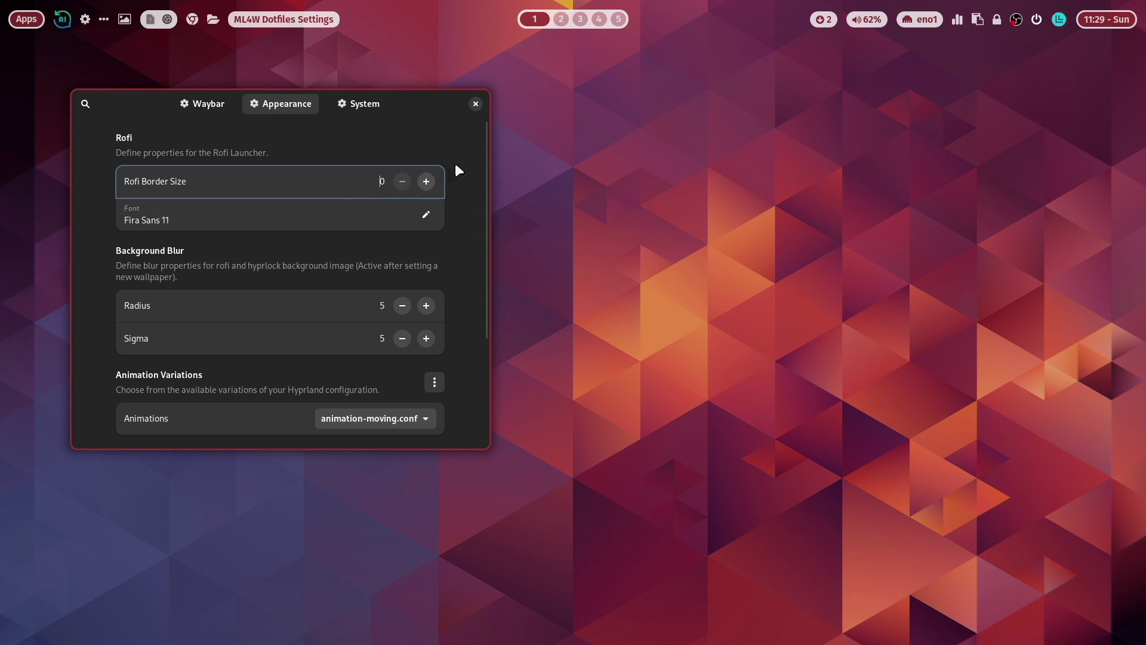
pyautogui.press('super+ctrl+Return')
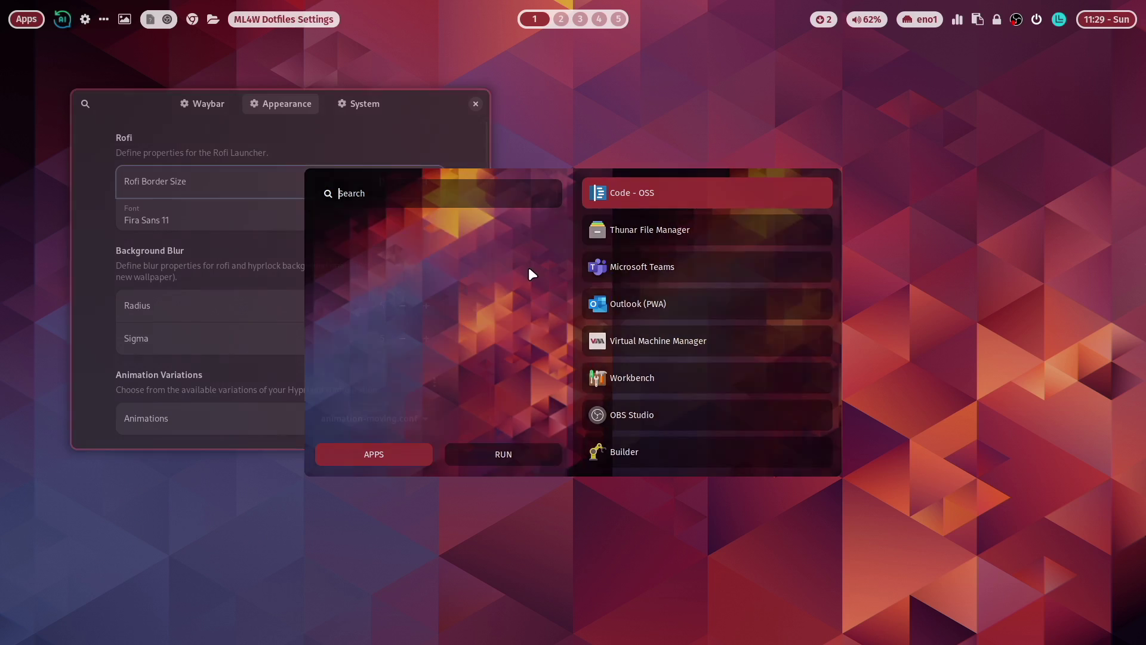
pyautogui.press('Escape')
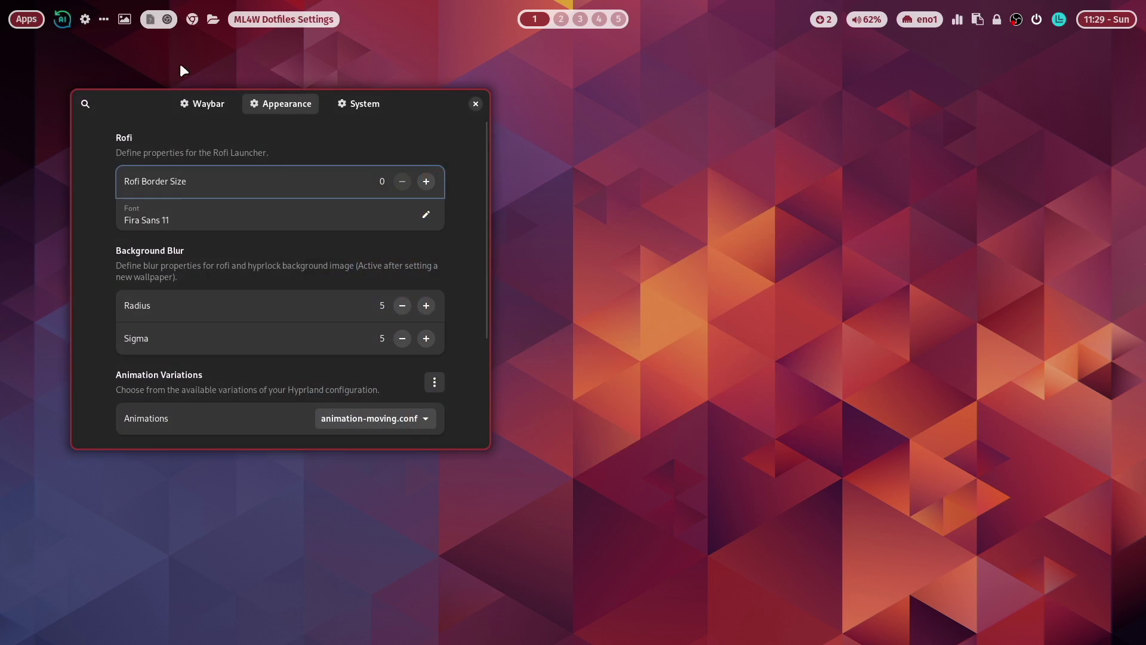
pyautogui.click(105, 19)
pyautogui.click(629, 100)
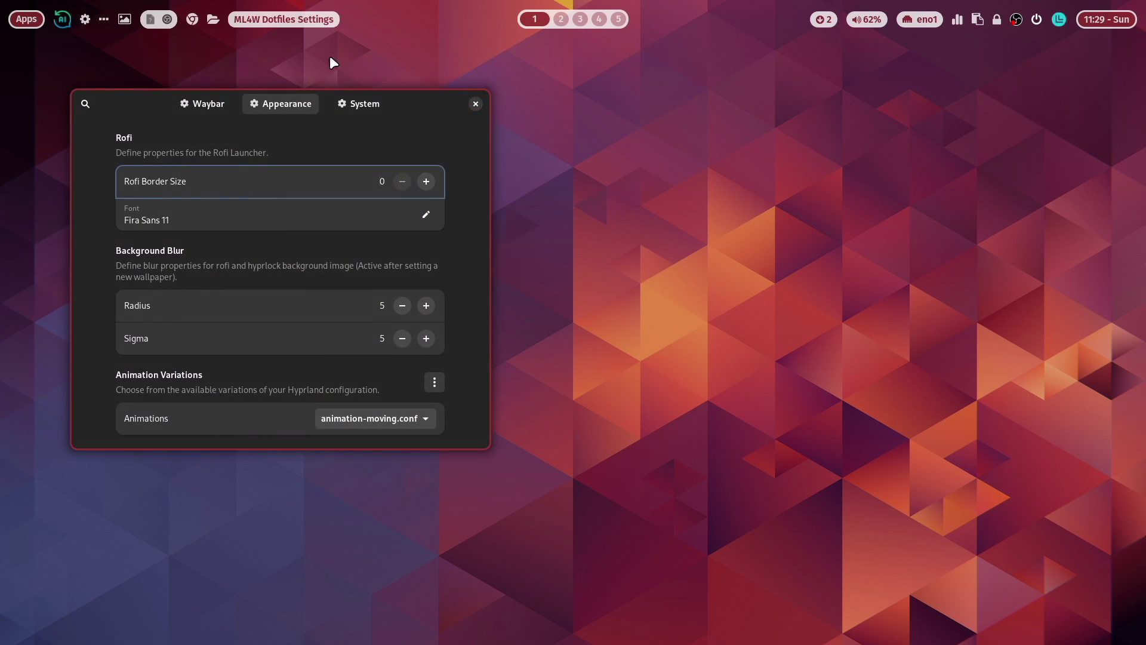
pyautogui.click(124, 18)
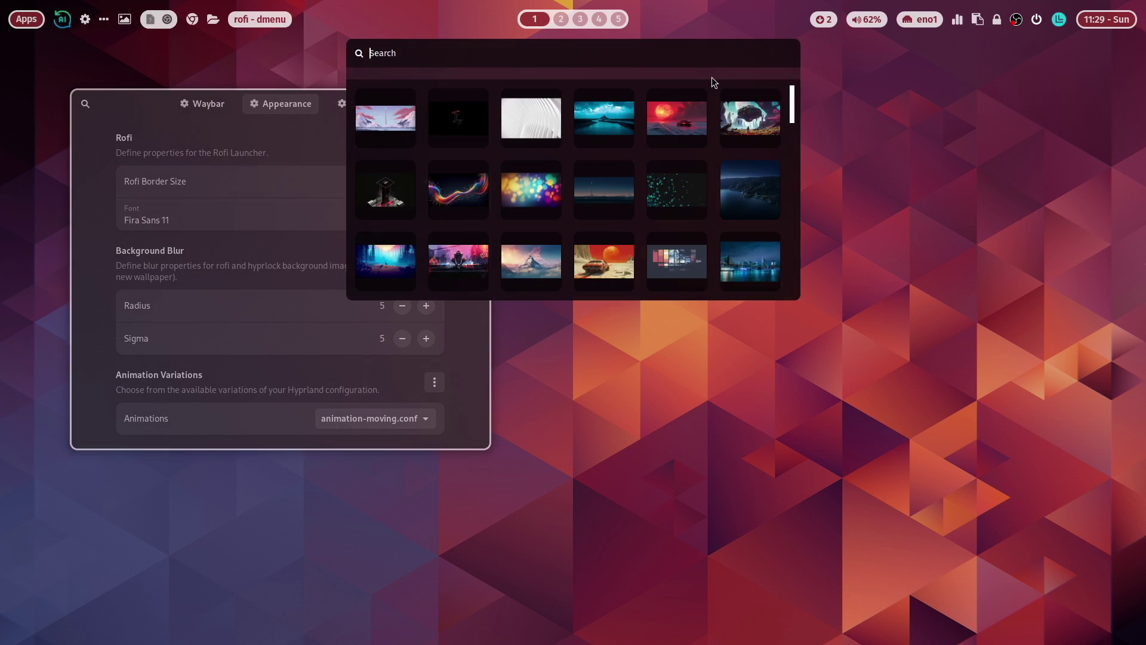
# - Change the Rofi font from Fira Sans 11 to Fira Sans 10 and preview it in the launcher
pyautogui.press('Escape')
pyautogui.click(179, 218)
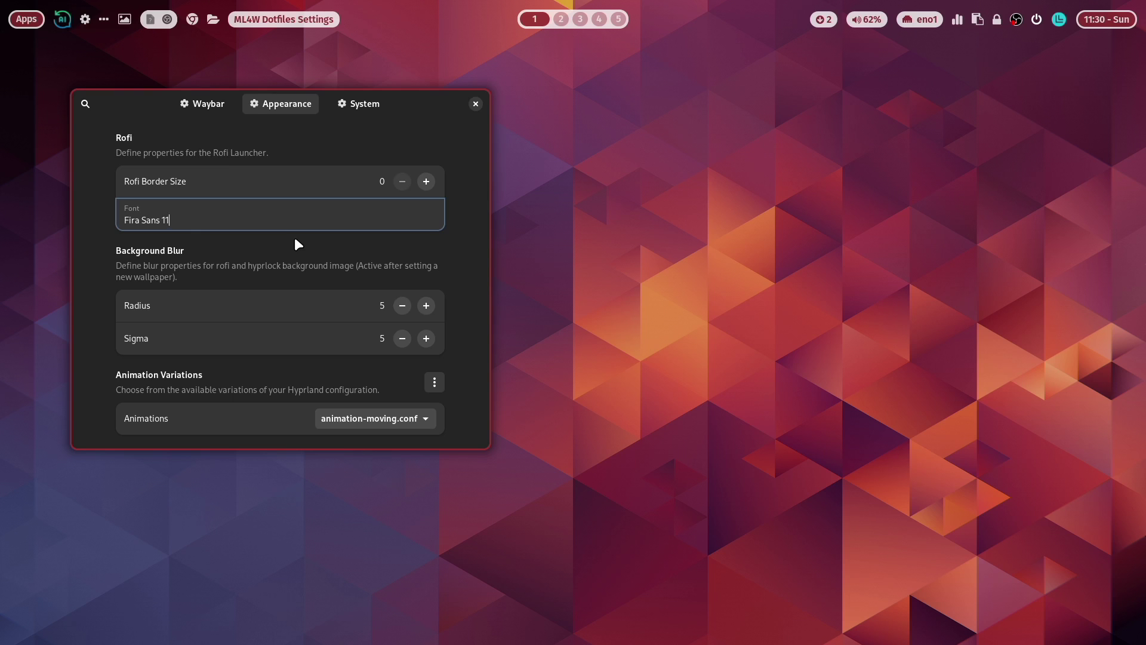
pyautogui.press('BackSpace')
pyautogui.write('0')
pyautogui.press('Return')
pyautogui.press('super+ctrl+Return')
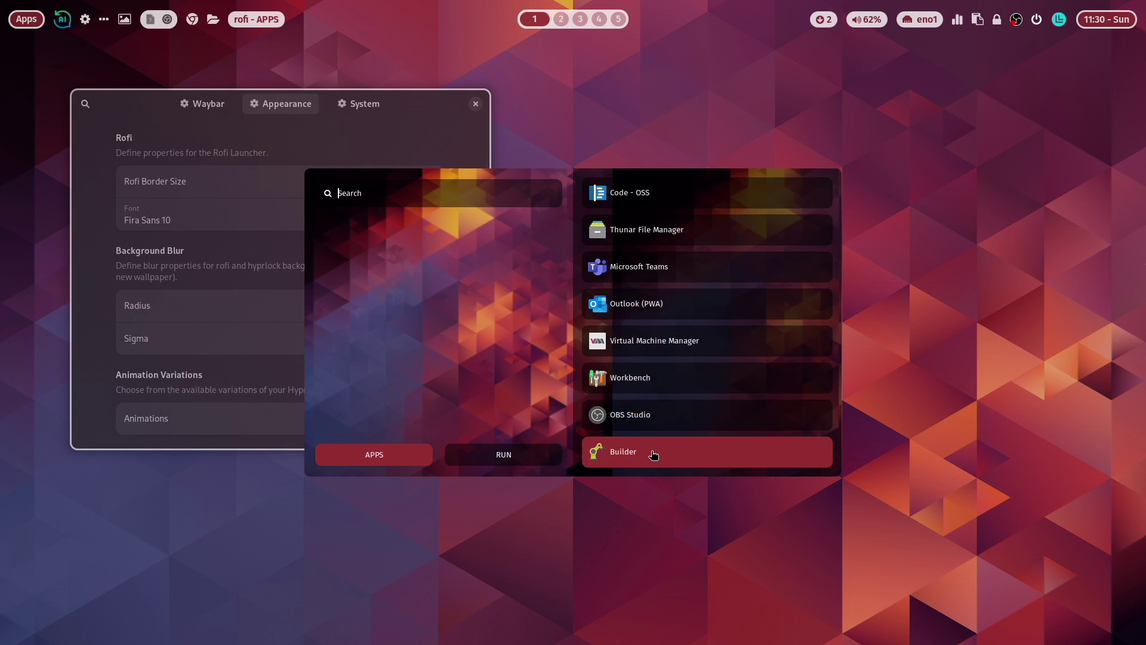
pyautogui.press('Escape')
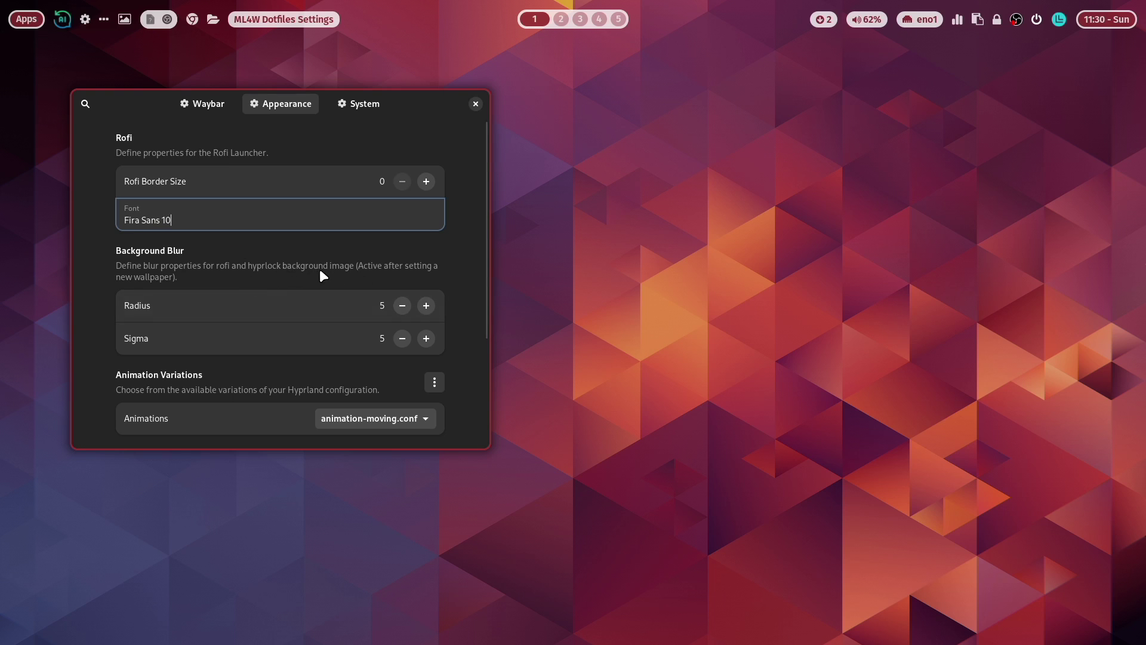
# - Raise Background Blur Radius and Sigma to 8 and preview the stronger blur in the launcher
pyautogui.click(425, 305)
pyautogui.click(426, 305)
pyautogui.click(425, 305)
pyautogui.click(426, 338)
pyautogui.click(425, 337)
pyautogui.click(425, 338)
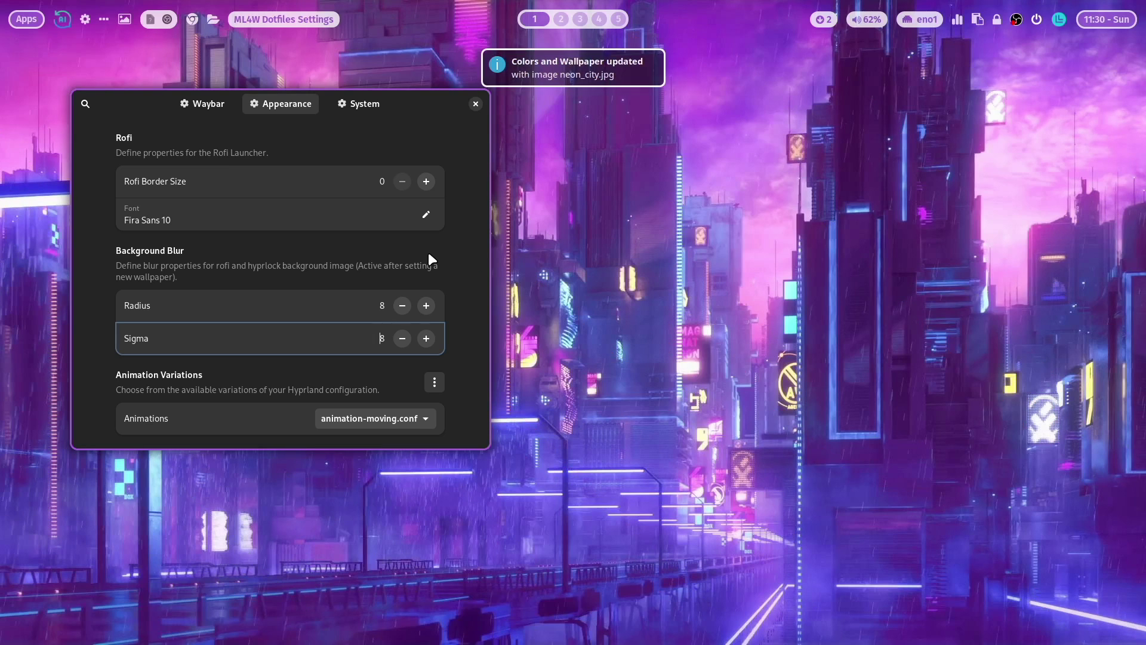
pyautogui.press('super+ctrl+Return')
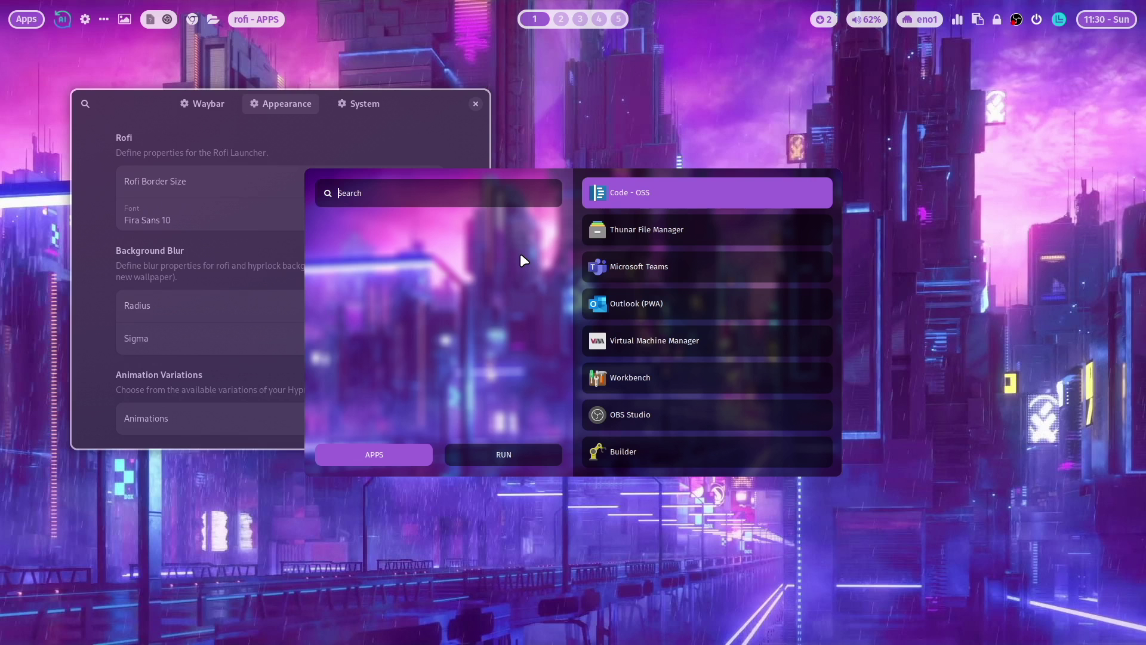
pyautogui.press('Escape')
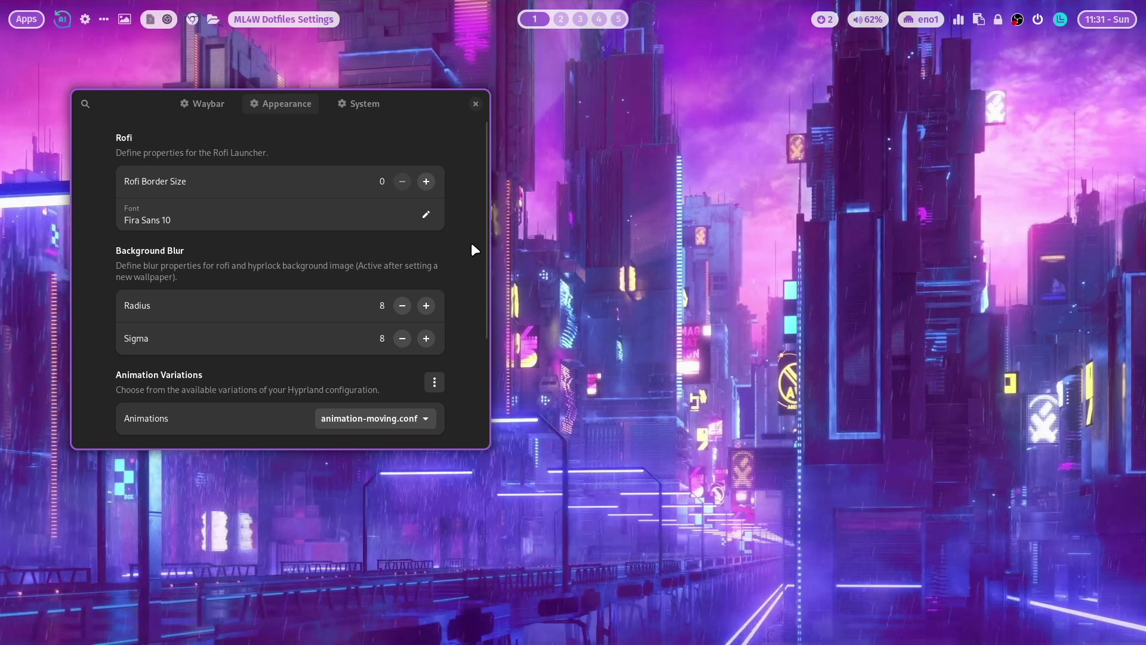
pyautogui.scroll(-1, 462, 254)
# - Lower Background Blur Radius and Sigma to 1 and preview the lighter blur in the launcher
pyautogui.click(384, 272)
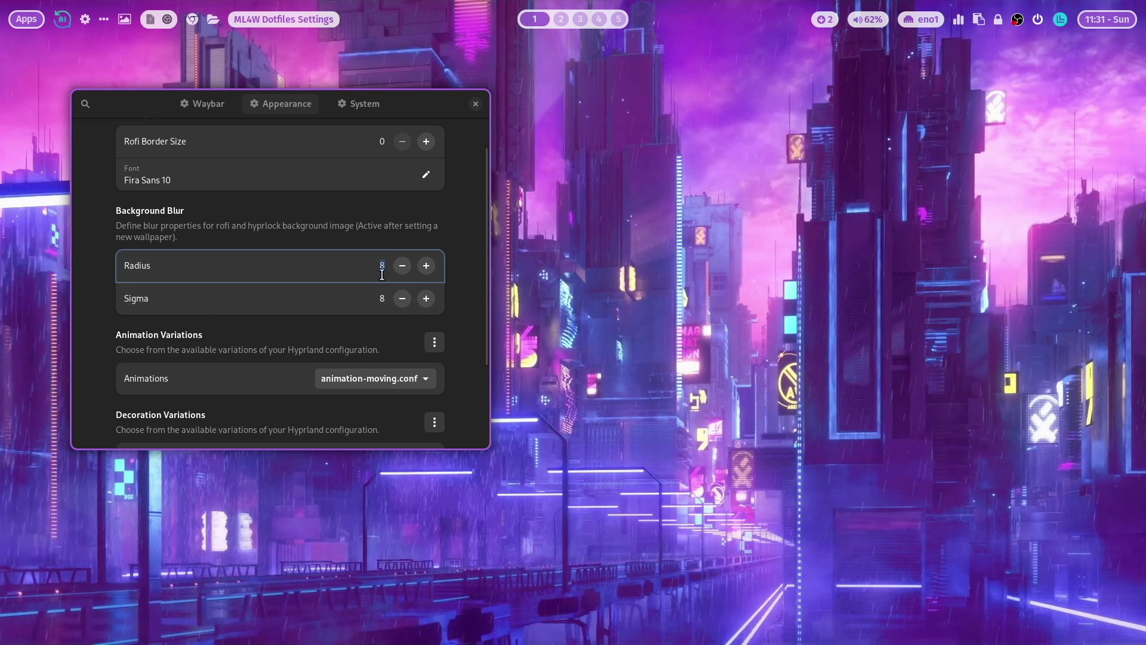
pyautogui.click(403, 266)
pyautogui.doubleClick(382, 298)
pyautogui.write('1')
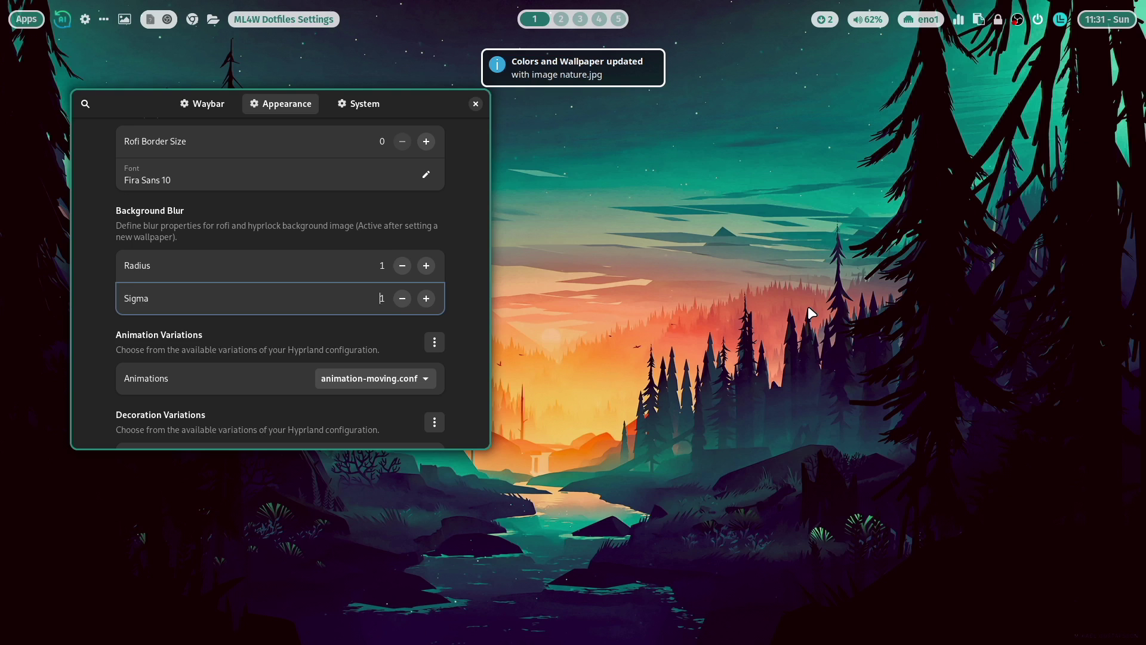
pyautogui.press('super+ctrl+Return')
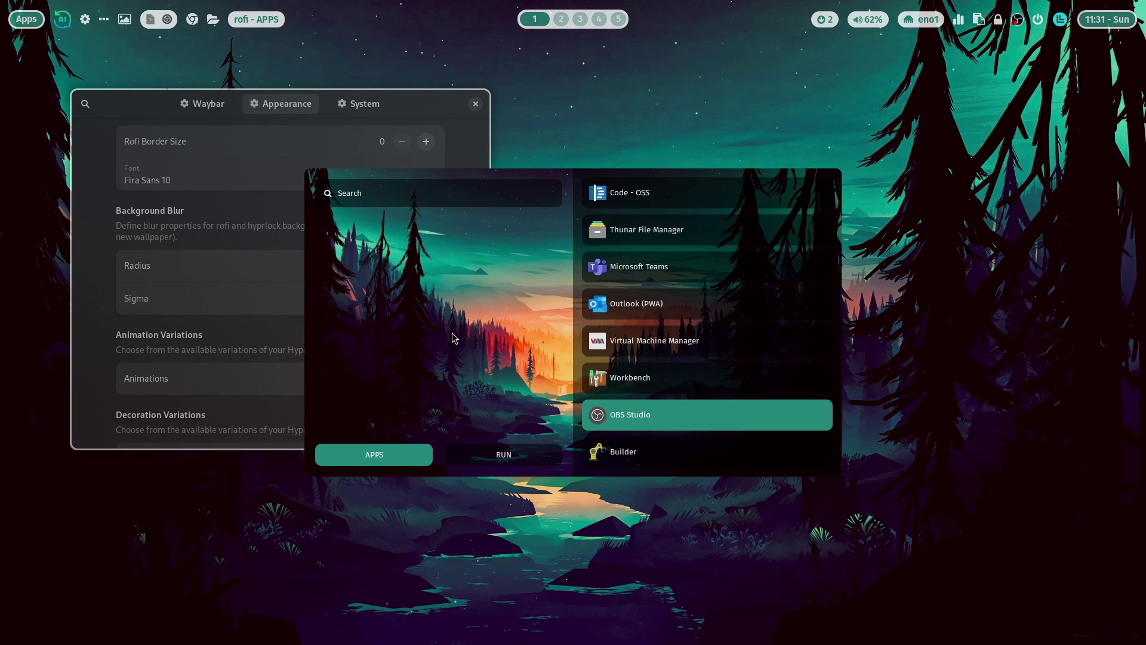
pyautogui.press('Escape')
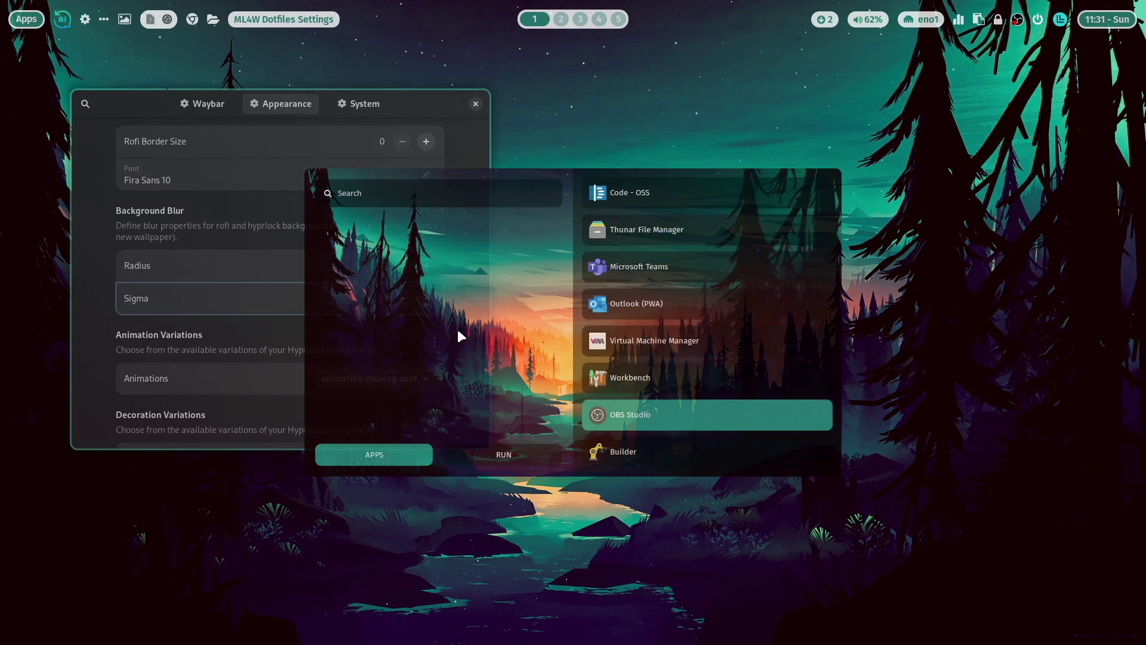
pyautogui.scroll(-4, 474, 313)
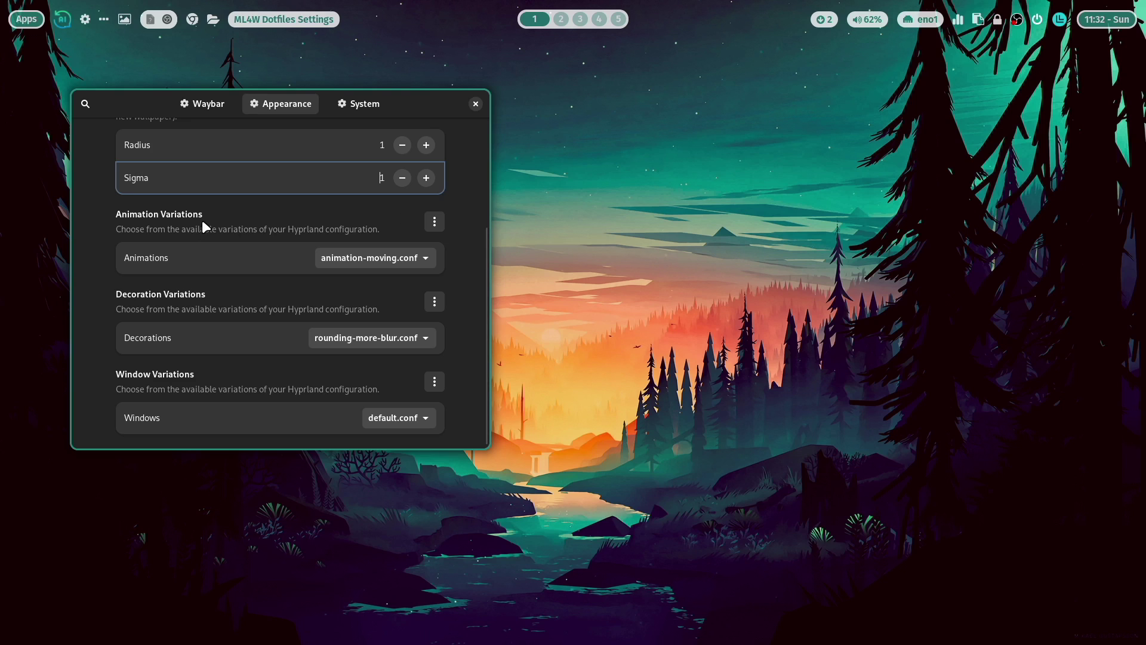
pyautogui.click(399, 256)
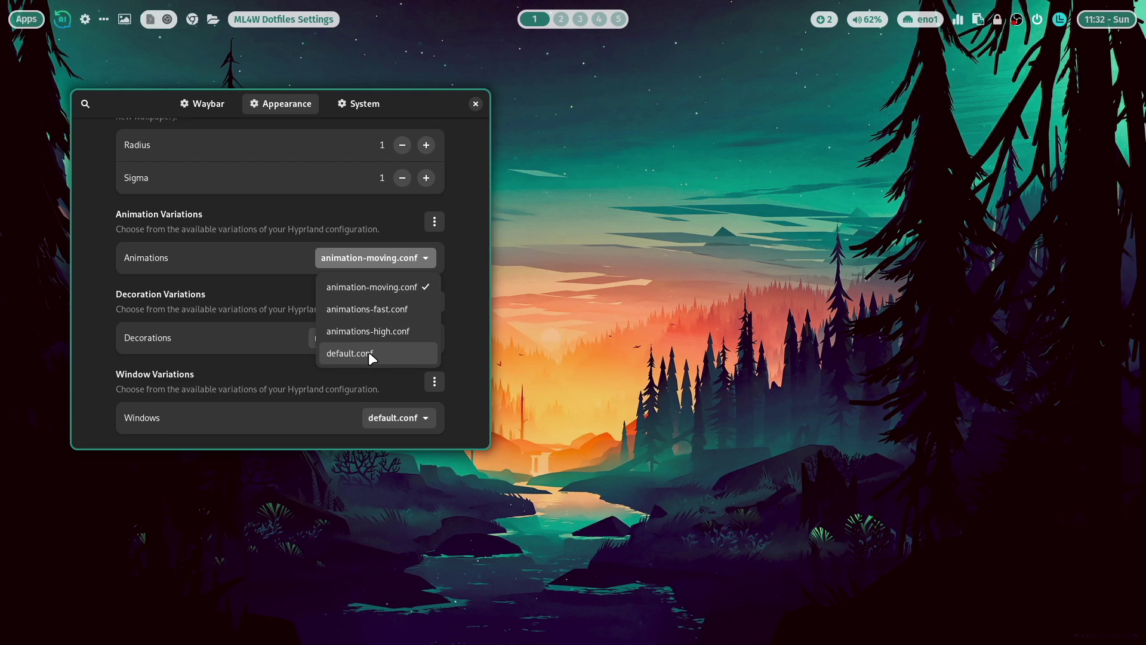
pyautogui.click(388, 308)
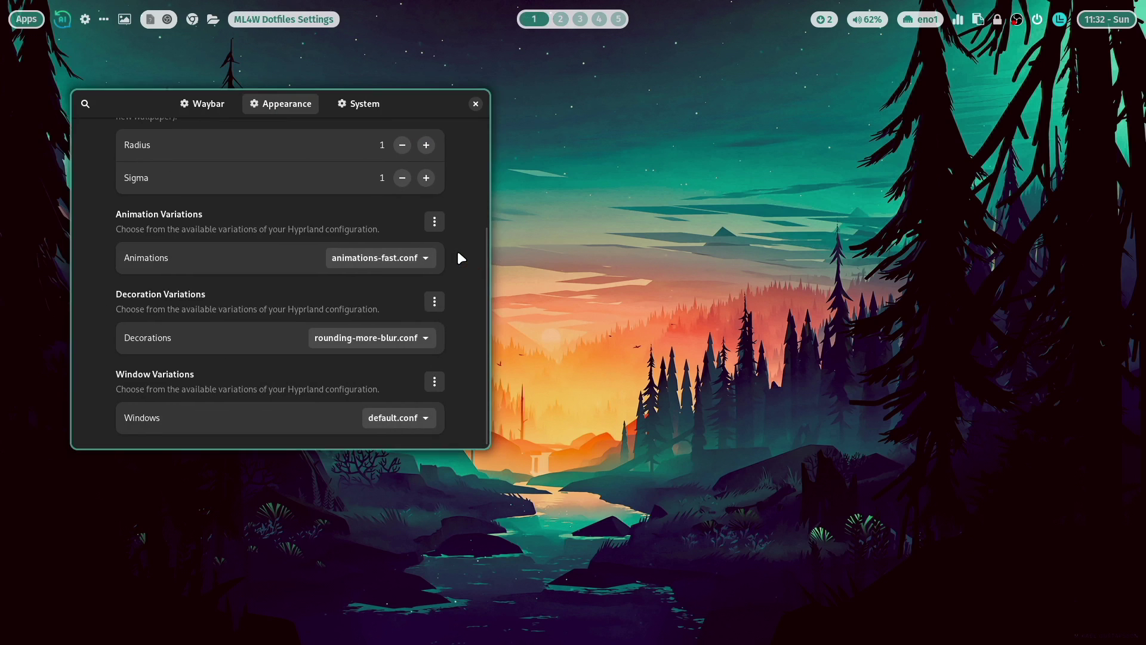
pyautogui.press('super+2')
pyautogui.press('super+Return')
pyautogui.press('super+Return')
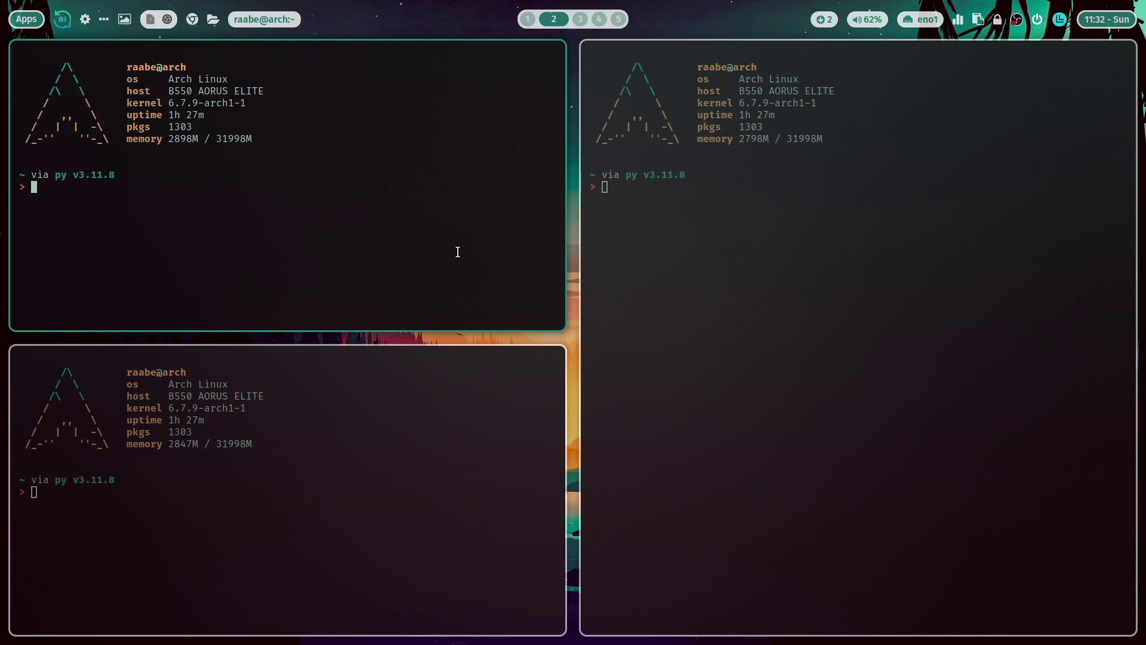
pyautogui.press('super+q')
pyautogui.press('super+q')
pyautogui.press('super+q')
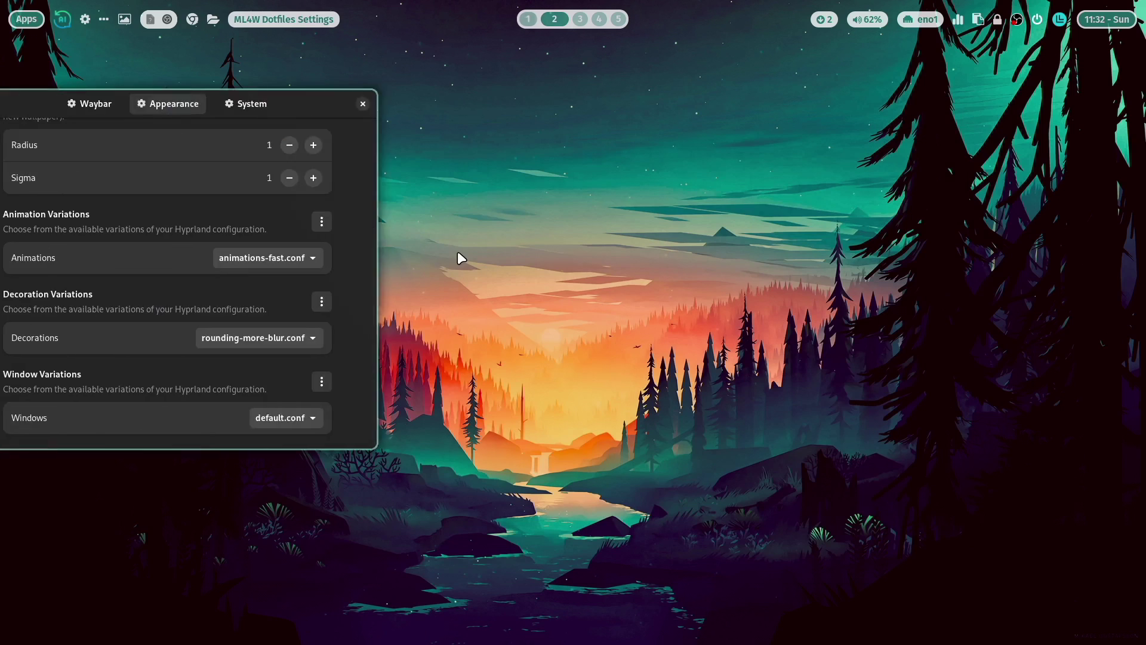
pyautogui.press('super+1')
pyautogui.click(424, 257)
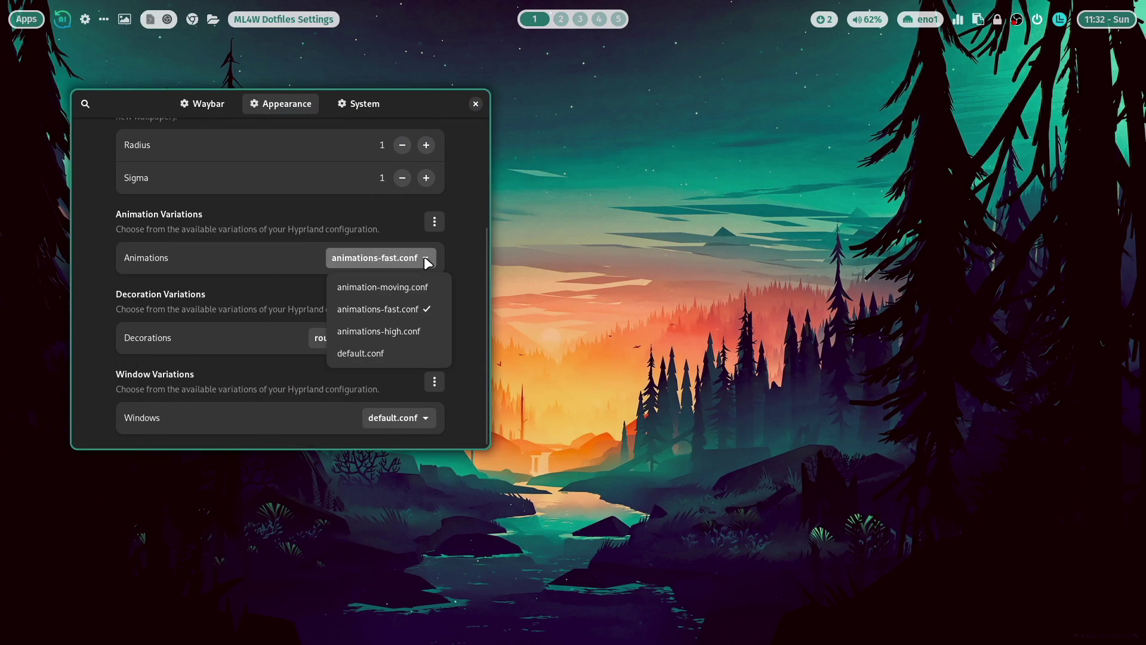
pyautogui.click(422, 293)
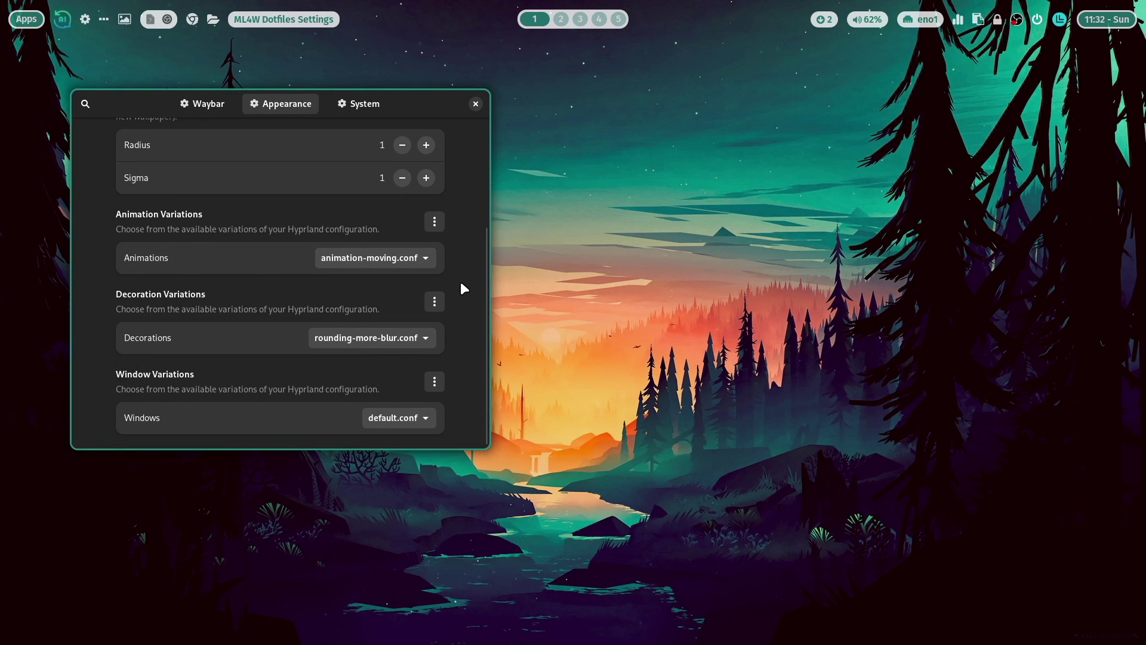
pyautogui.press('super+2')
pyautogui.press('super+Return')
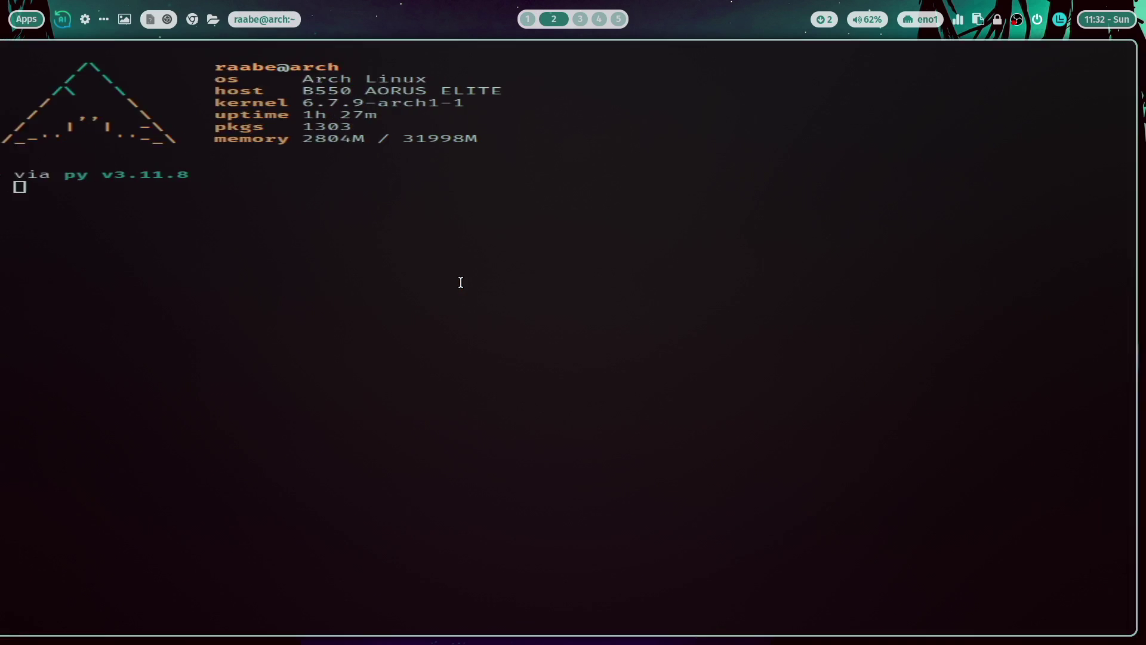
pyautogui.press('super+Return')
pyautogui.press('super+Return')
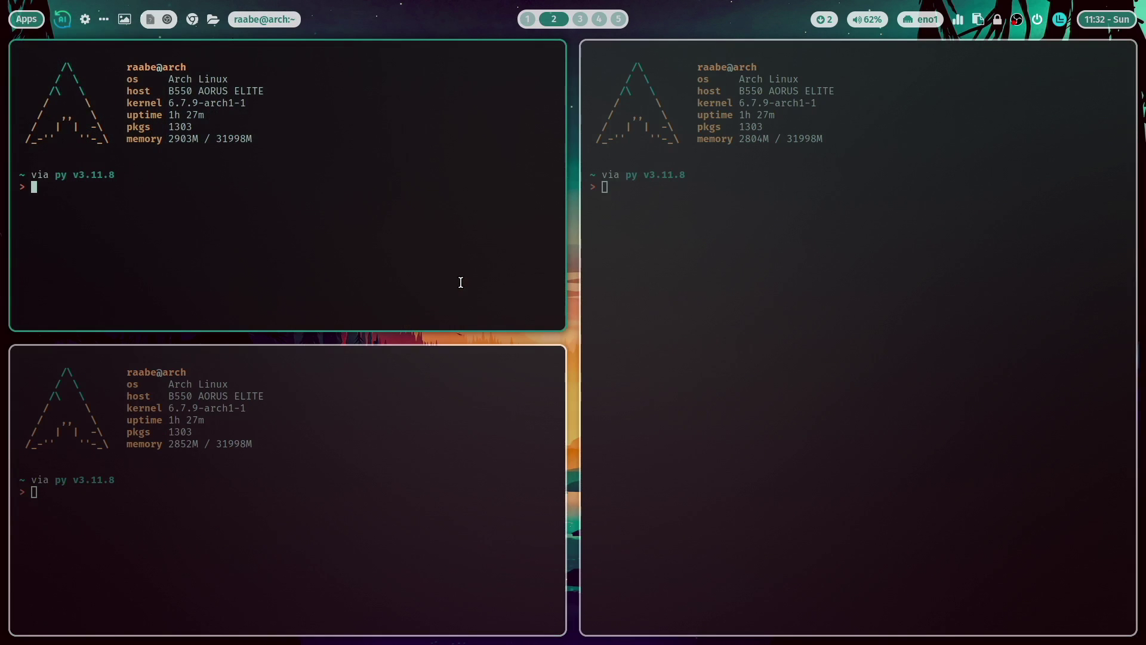
pyautogui.press('super+Return')
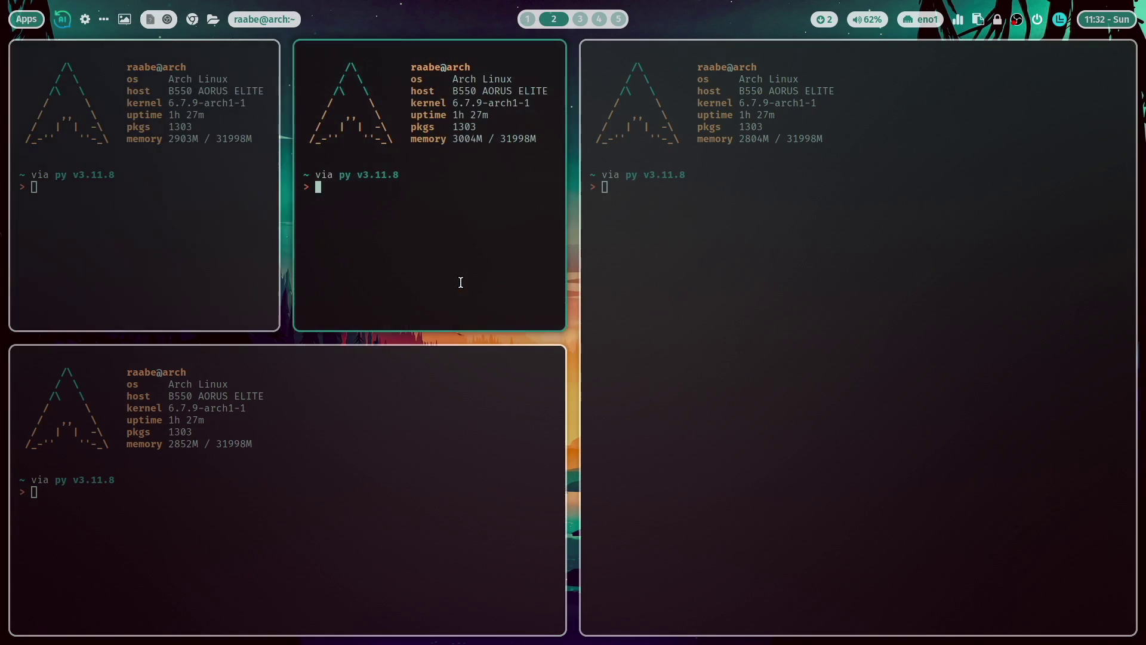
pyautogui.press('super+q')
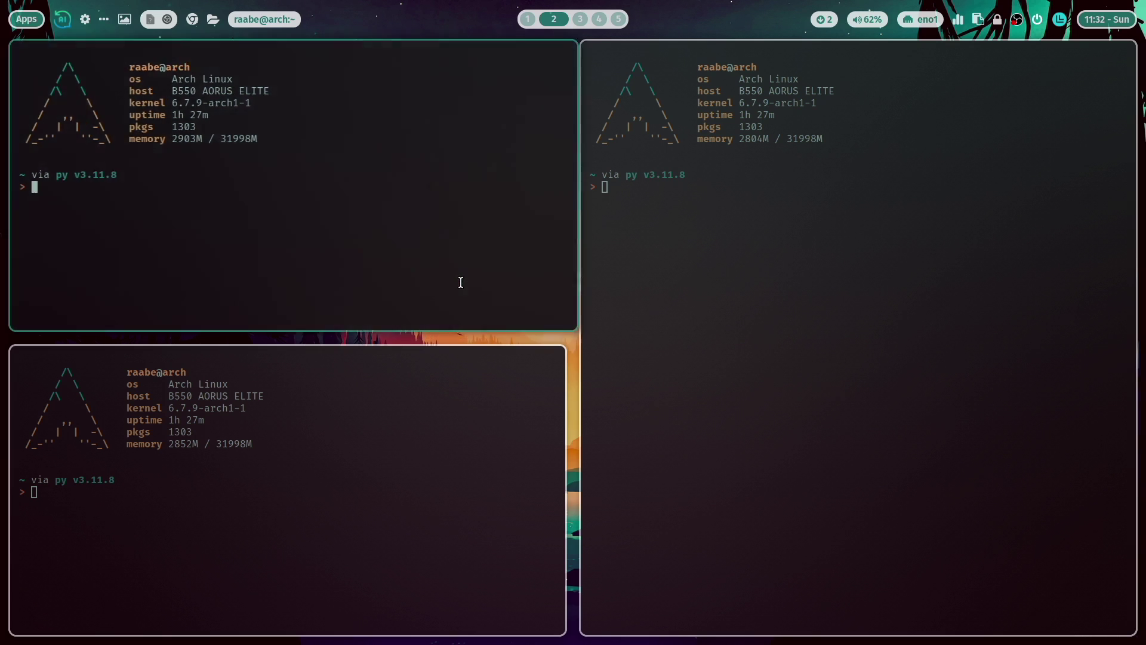
pyautogui.press('super+q')
pyautogui.press('super+q')
pyautogui.press('super+q')
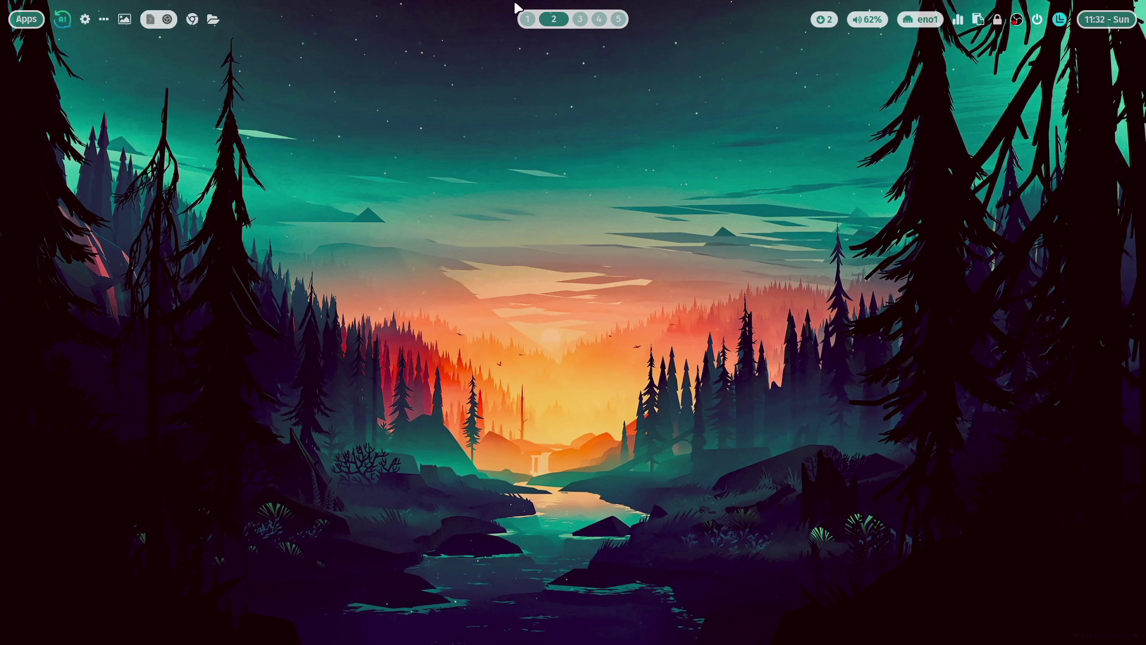
pyautogui.click(531, 21)
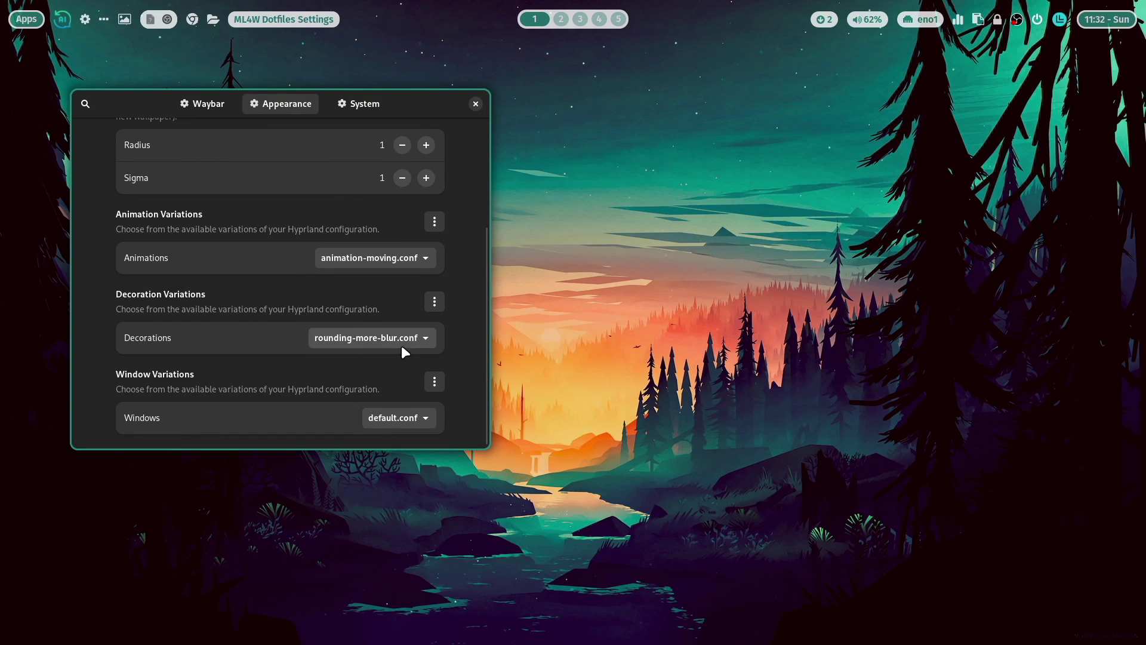
# - With two terminals open, try default.conf decorations, then restore rounding-more-blur.conf
pyautogui.press('super+Return')
pyautogui.press('super+Return')
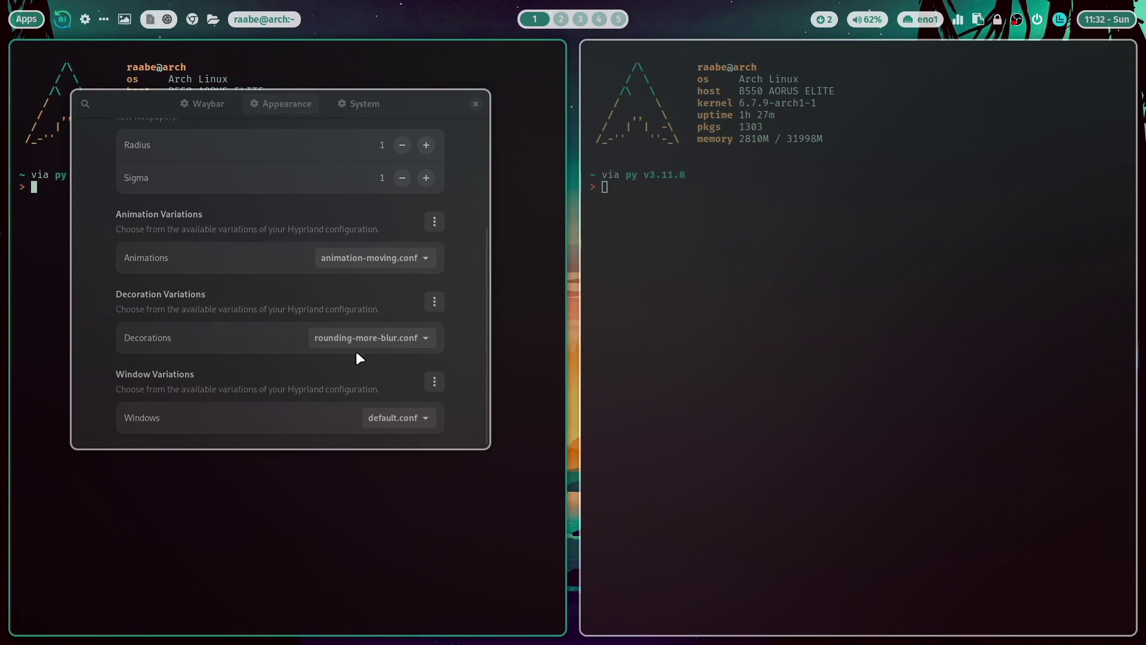
pyautogui.click(418, 339)
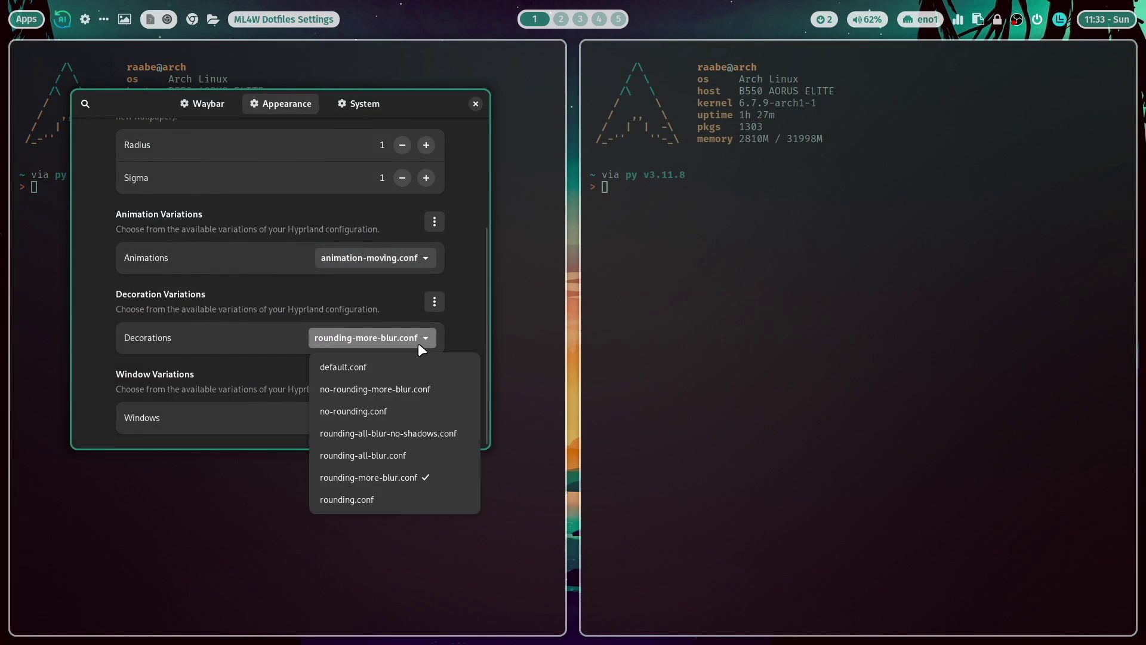
pyautogui.click(407, 367)
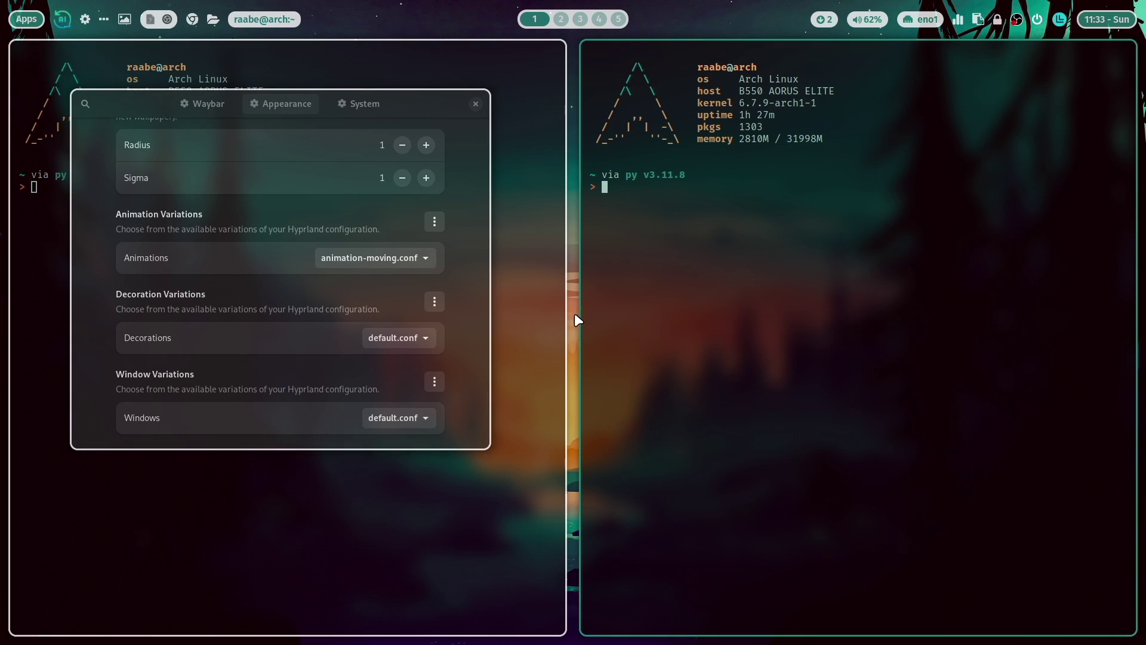
pyautogui.click(397, 338)
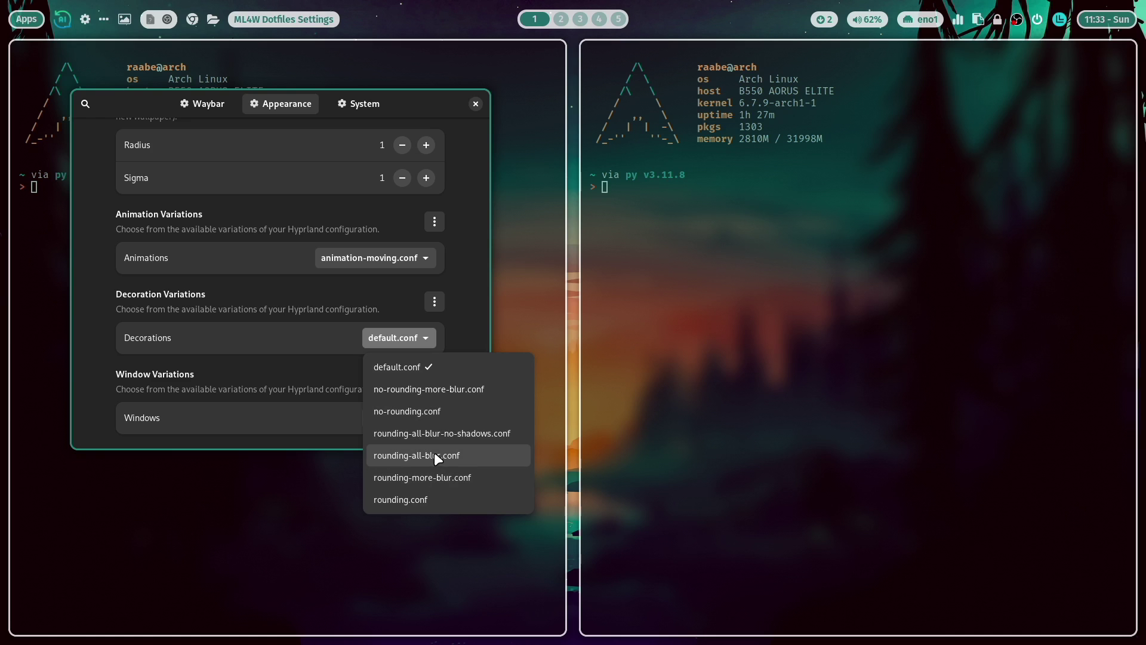
pyautogui.click(437, 477)
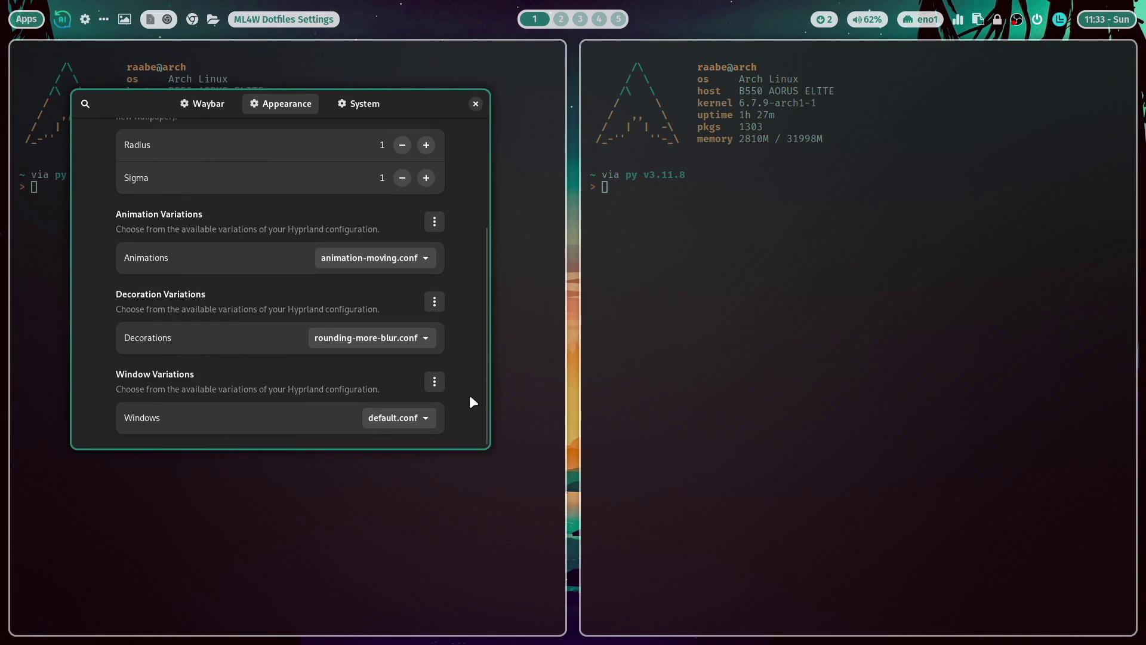
# - Try border-1.conf, settle on no-border.conf as the window variation, and centre the settings window
pyautogui.click(416, 420)
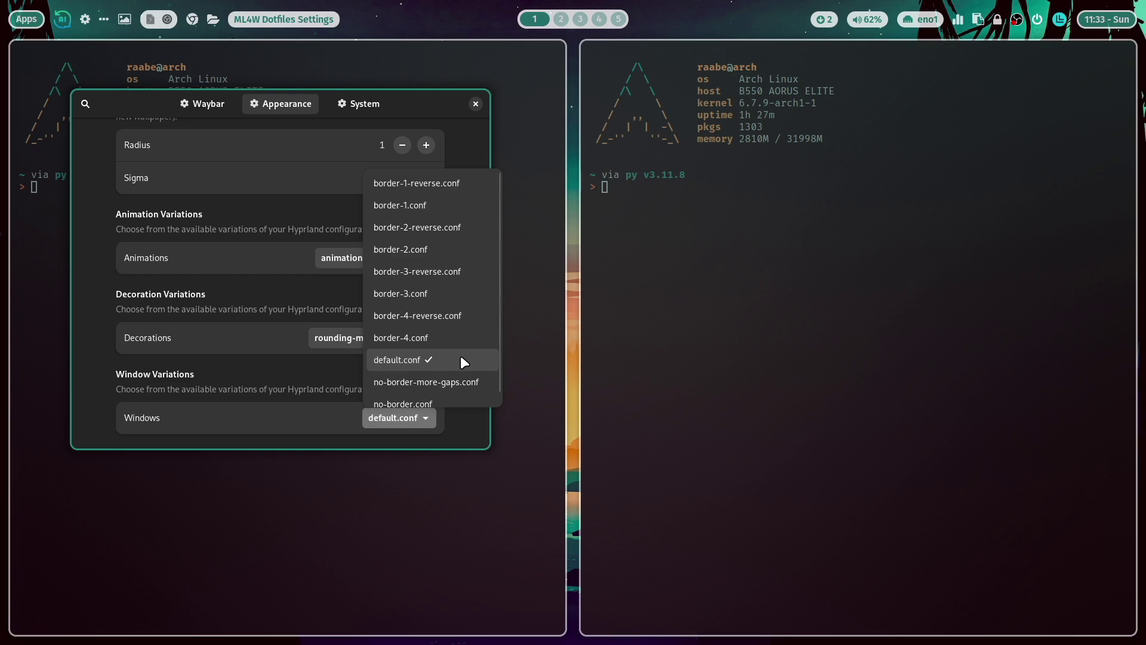
pyautogui.click(437, 205)
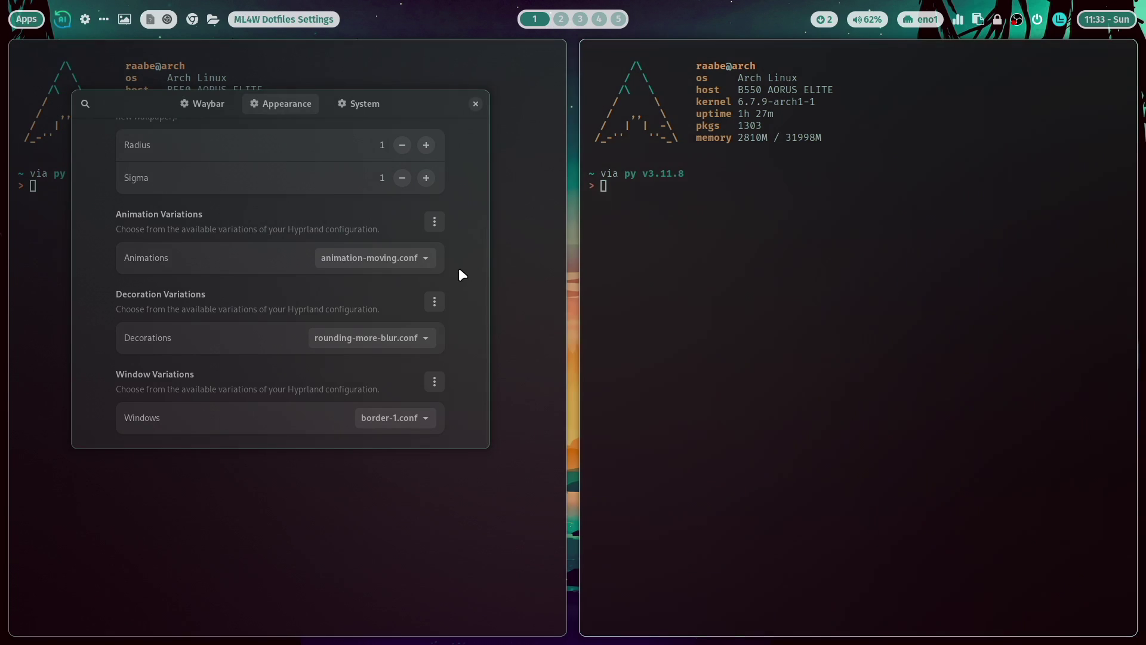
pyautogui.click(422, 414)
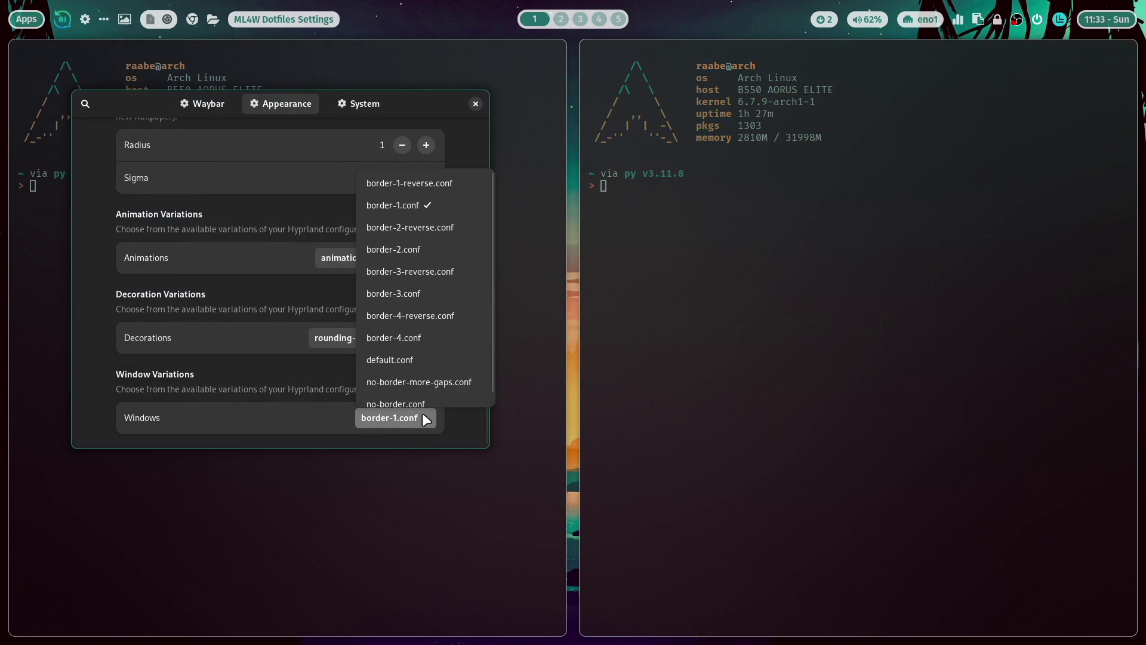
pyautogui.scroll(-1, 424, 398)
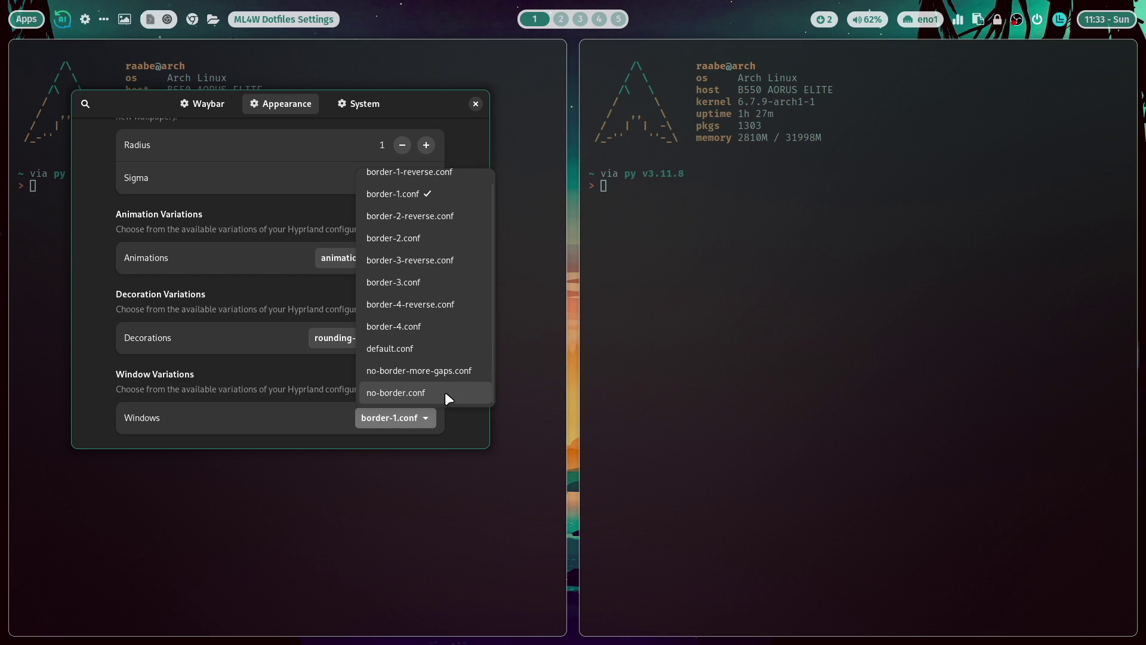
pyautogui.click(445, 392)
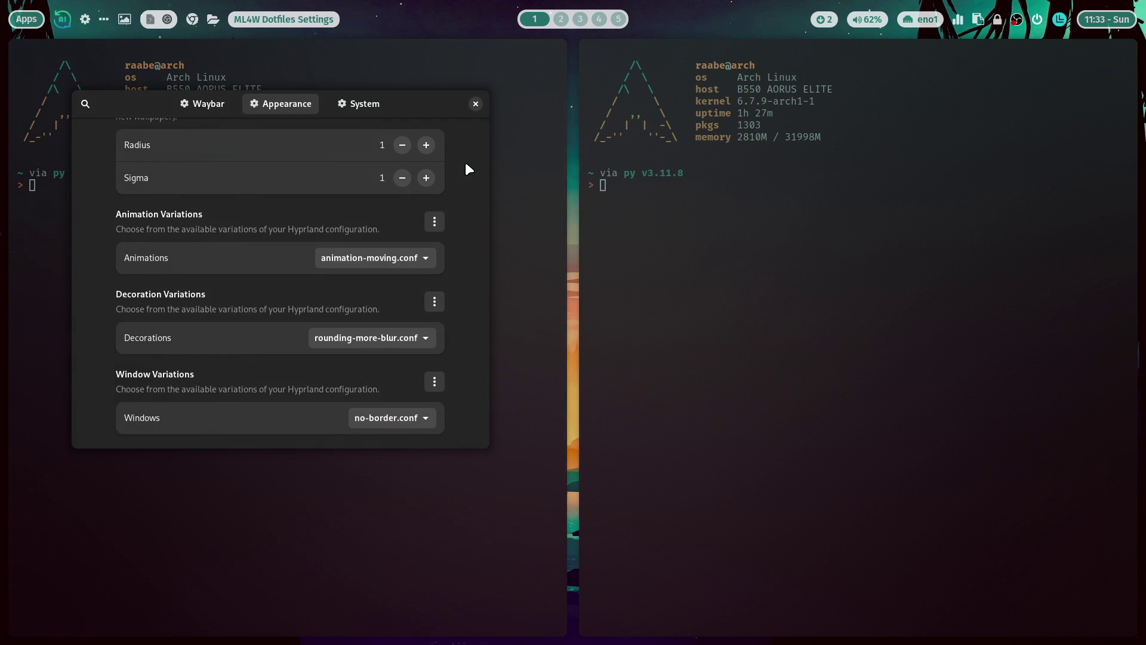
pyautogui.moveTo(445, 160); pyautogui.dragTo(612, 229)
# - On workspace 2, close the existing terminals and open two fresh ones
pyautogui.press('super+2')
pyautogui.press('super+Return')
pyautogui.press('super+Return')
pyautogui.press('super+Return')
pyautogui.press('super+q')
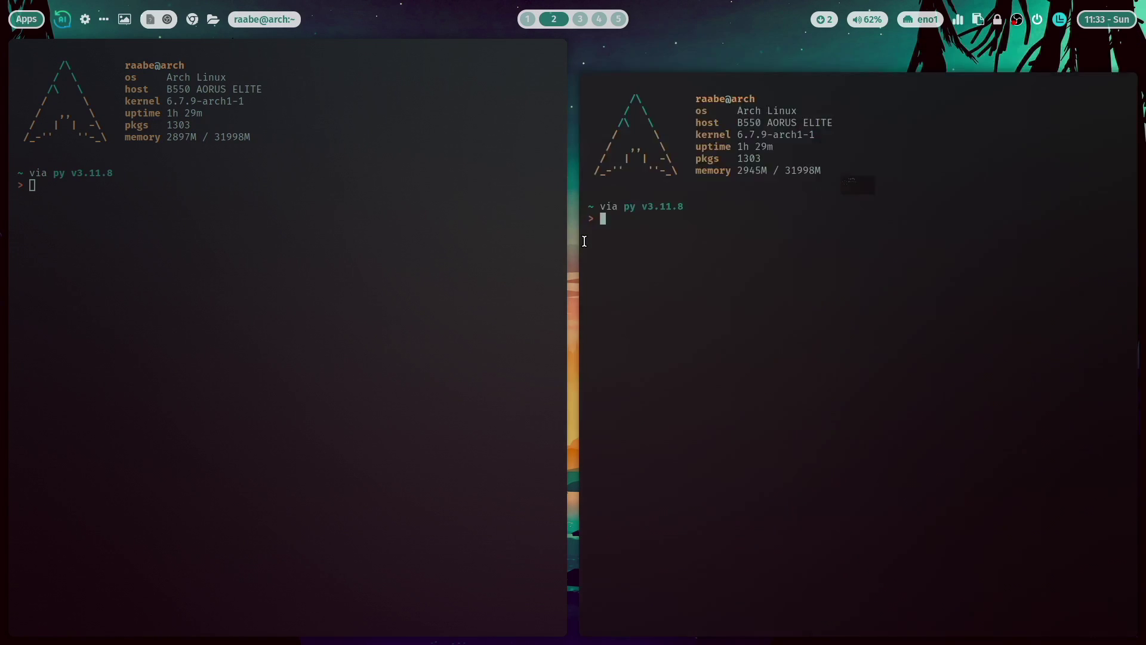
pyautogui.press('super+q')
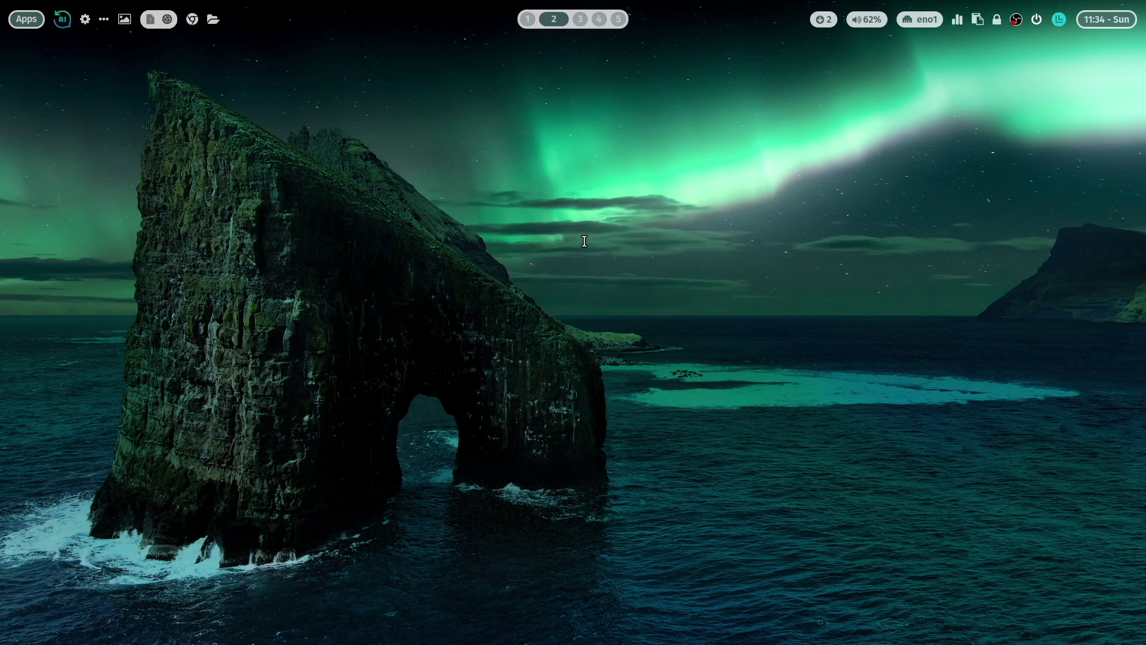
pyautogui.press('super+Return')
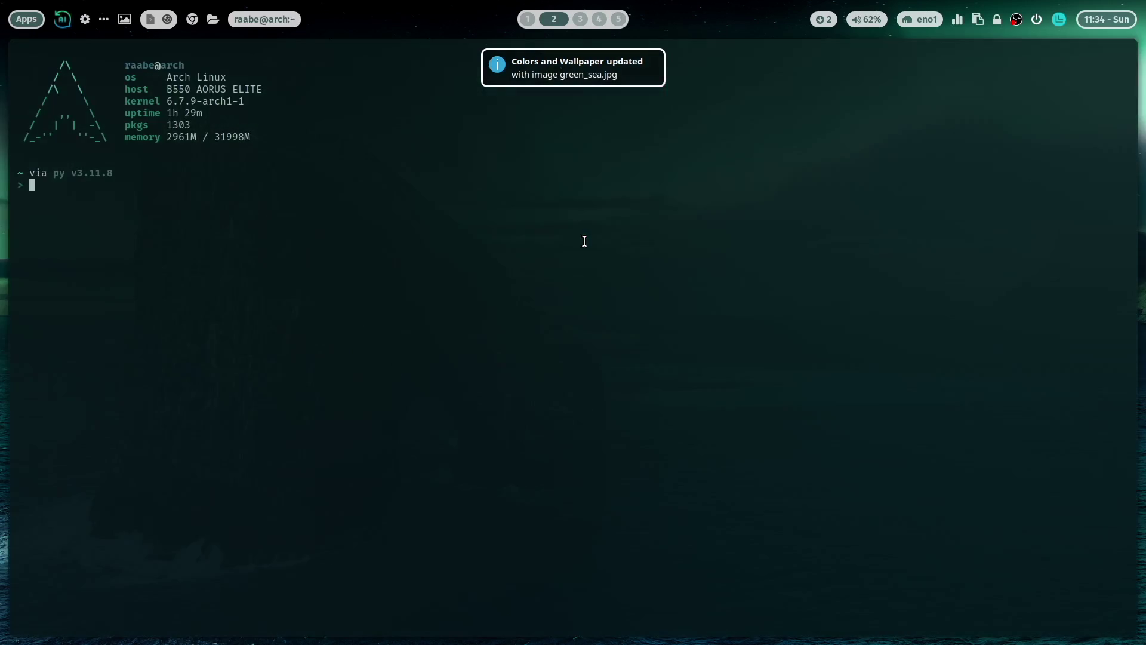
pyautogui.press('super+Return')
pyautogui.press('super+Return')
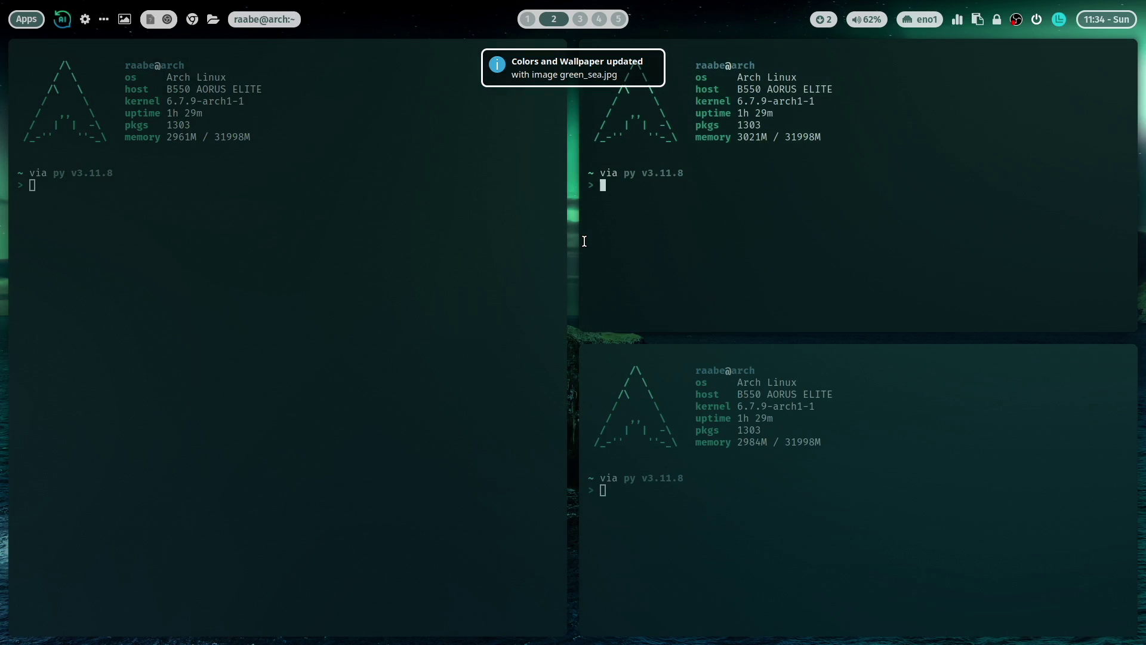
# - Return to workspace 1, view custom.conf in Mousepad, close it, and shift the settings window left
pyautogui.press('super+1')
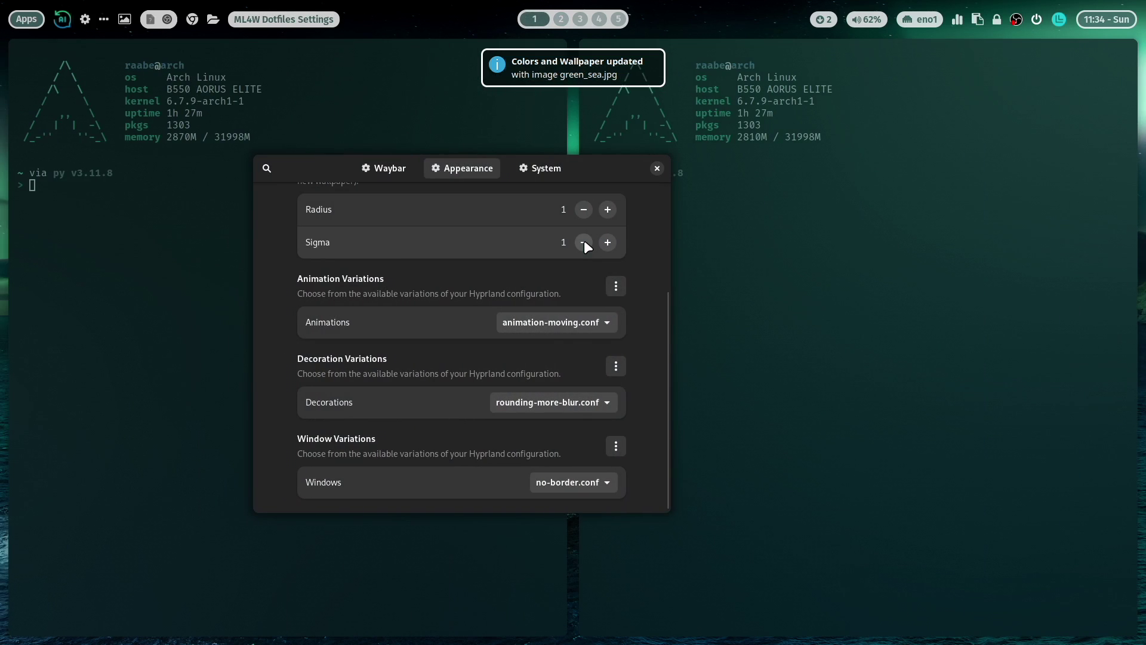
pyautogui.moveTo(545, 171); pyautogui.dragTo(335, 87)
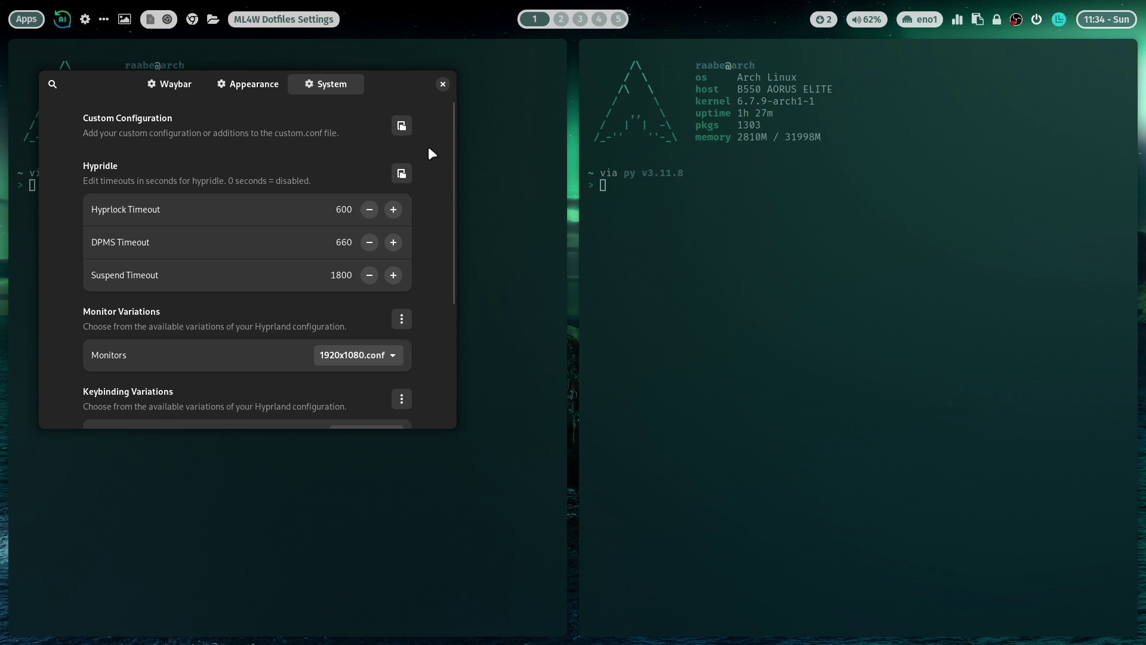
pyautogui.click(401, 126)
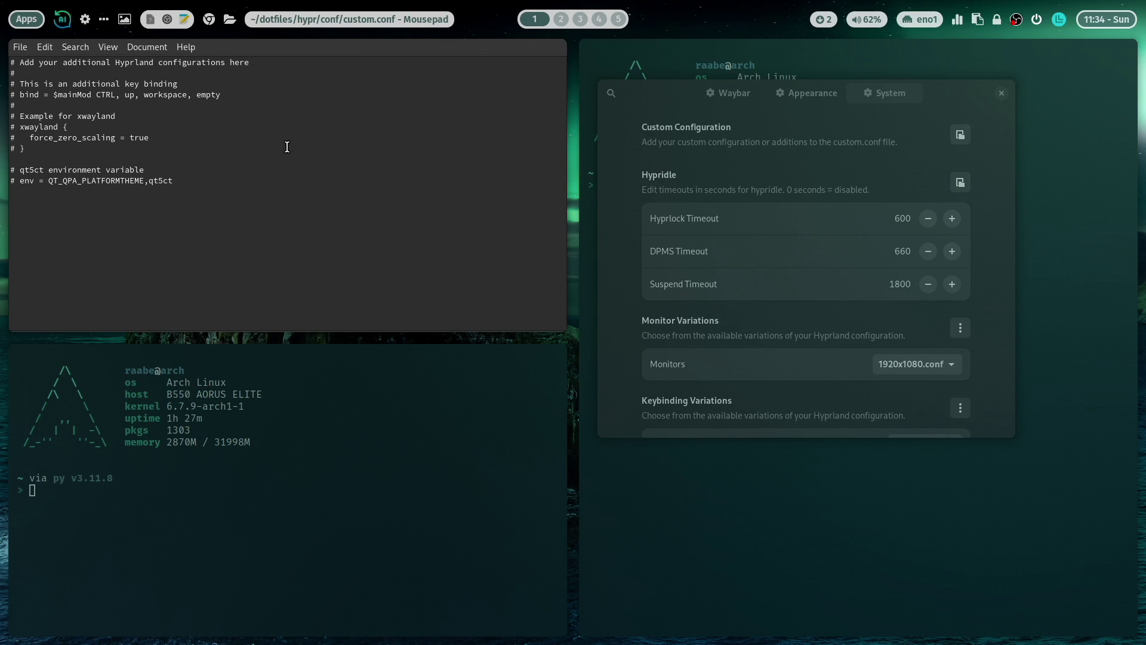
pyautogui.press('super+q')
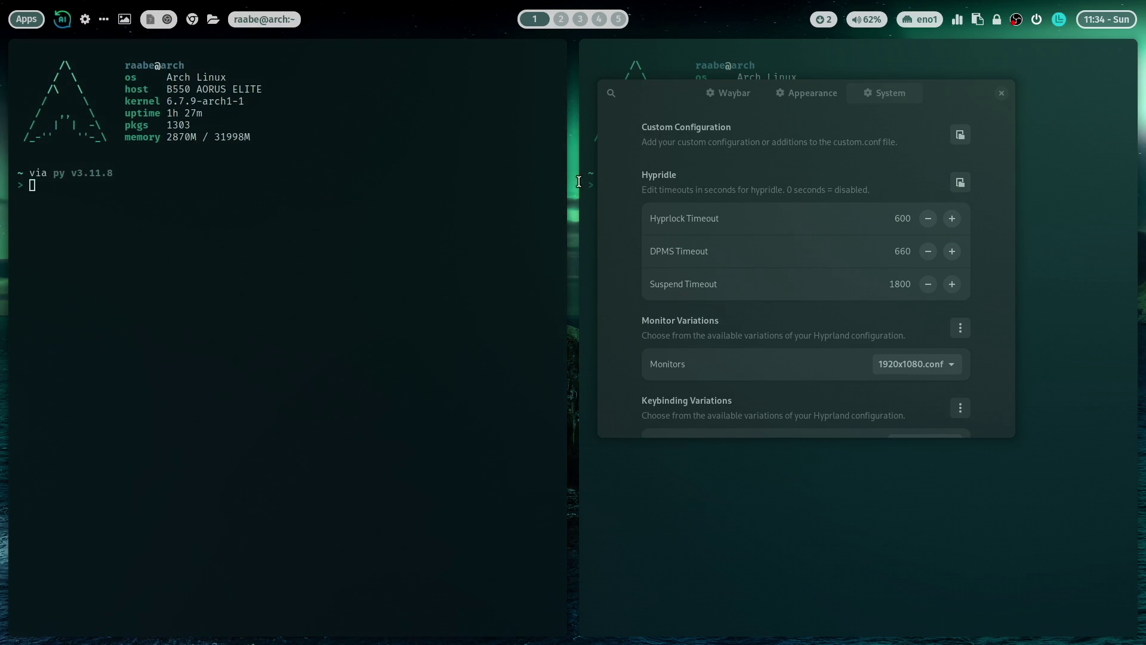
pyautogui.moveTo(757, 170); pyautogui.dragTo(535, 174)
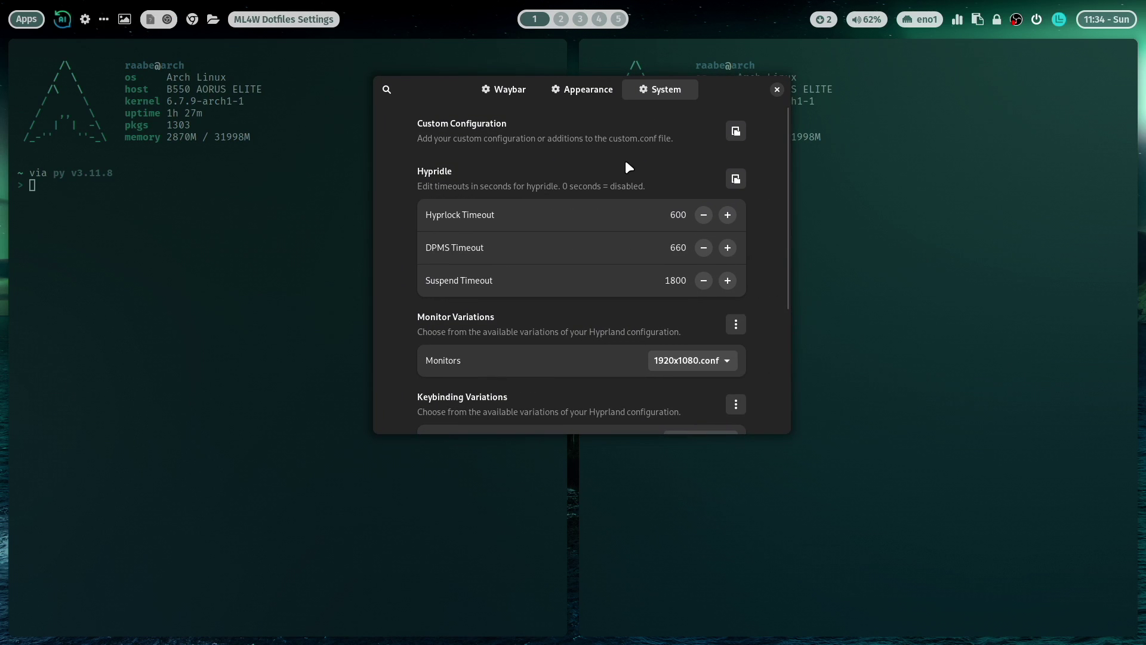
pyautogui.moveTo(624, 164); pyautogui.dragTo(556, 164)
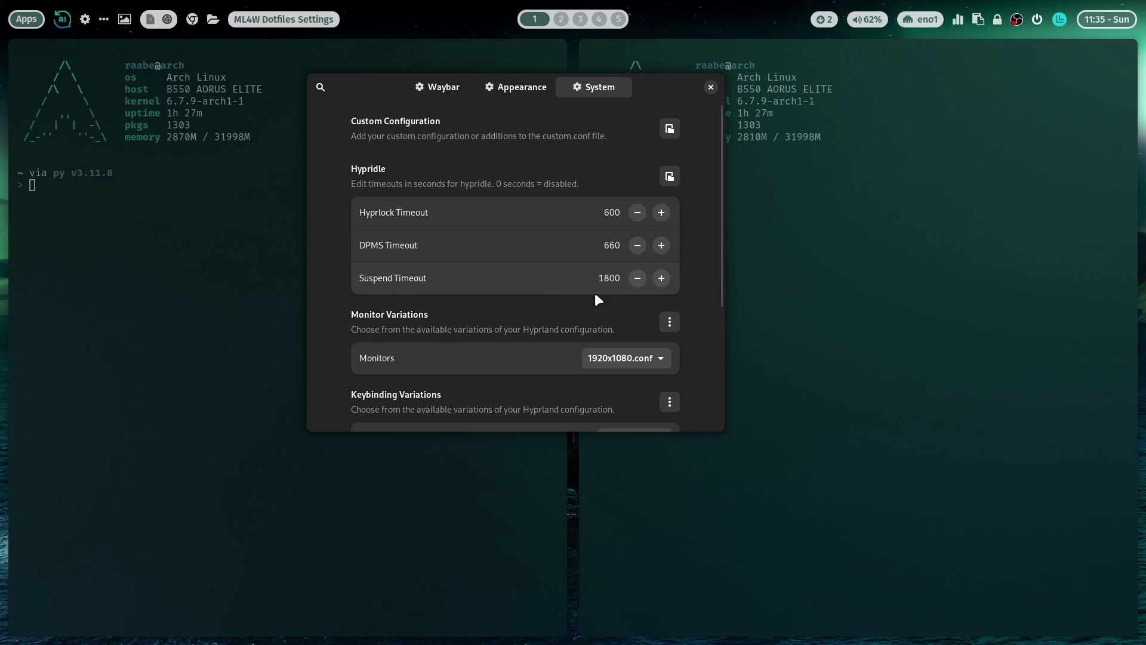
# - View hypridle.conf in the editor and close it, then check the monitor variations list unchanged
pyautogui.click(670, 177)
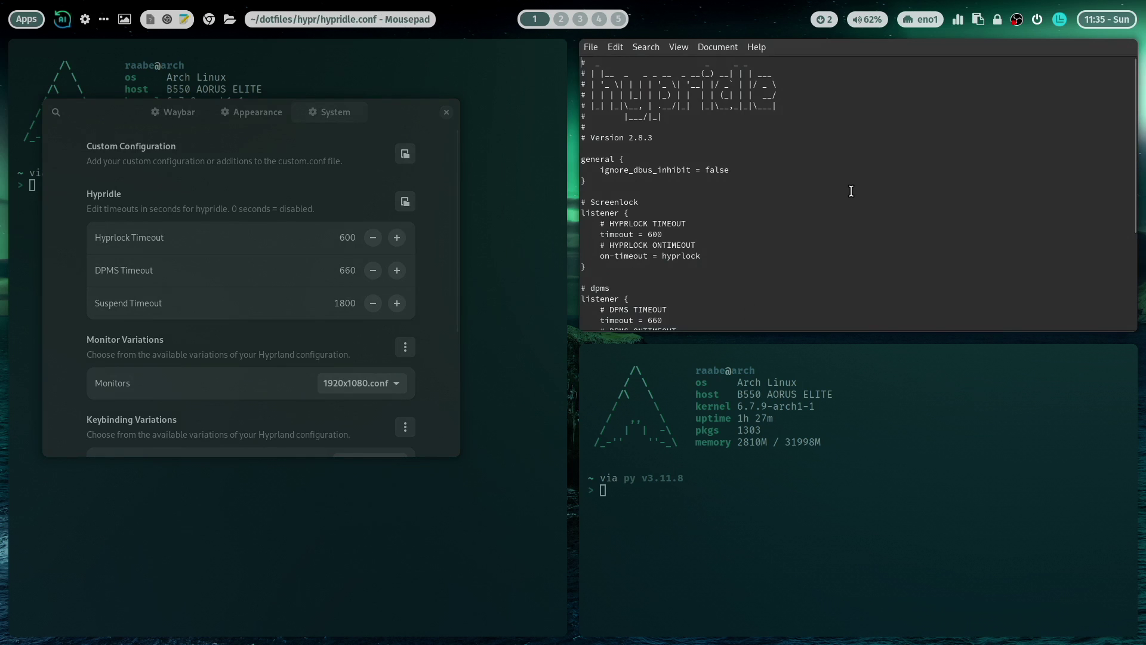
pyautogui.press('super+q')
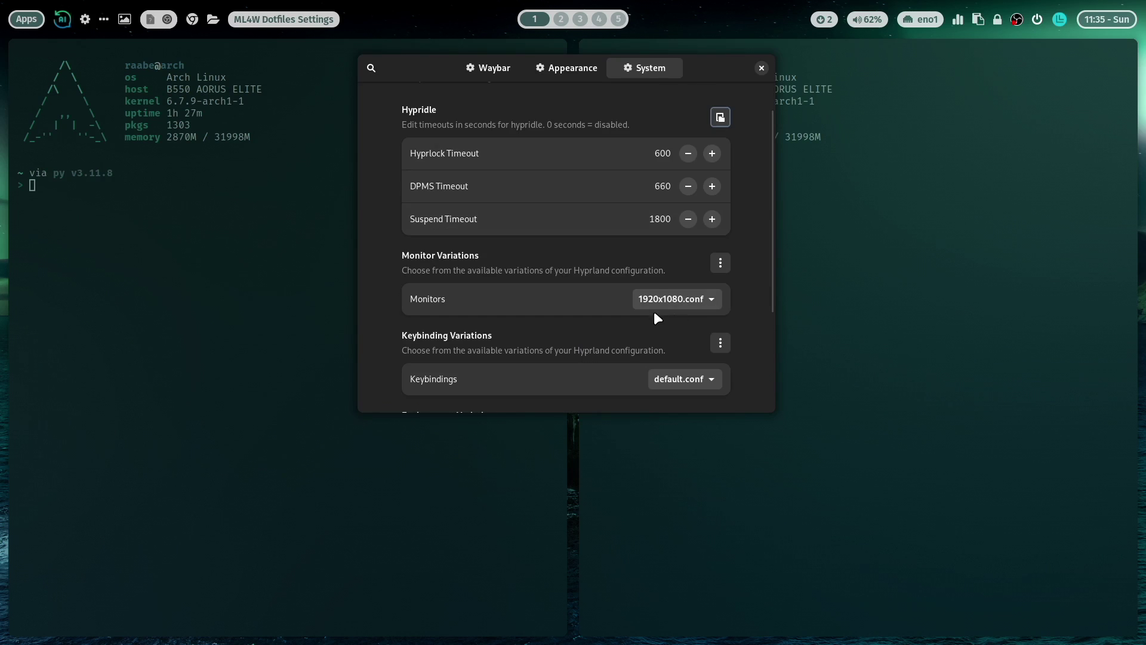
pyautogui.click(711, 297)
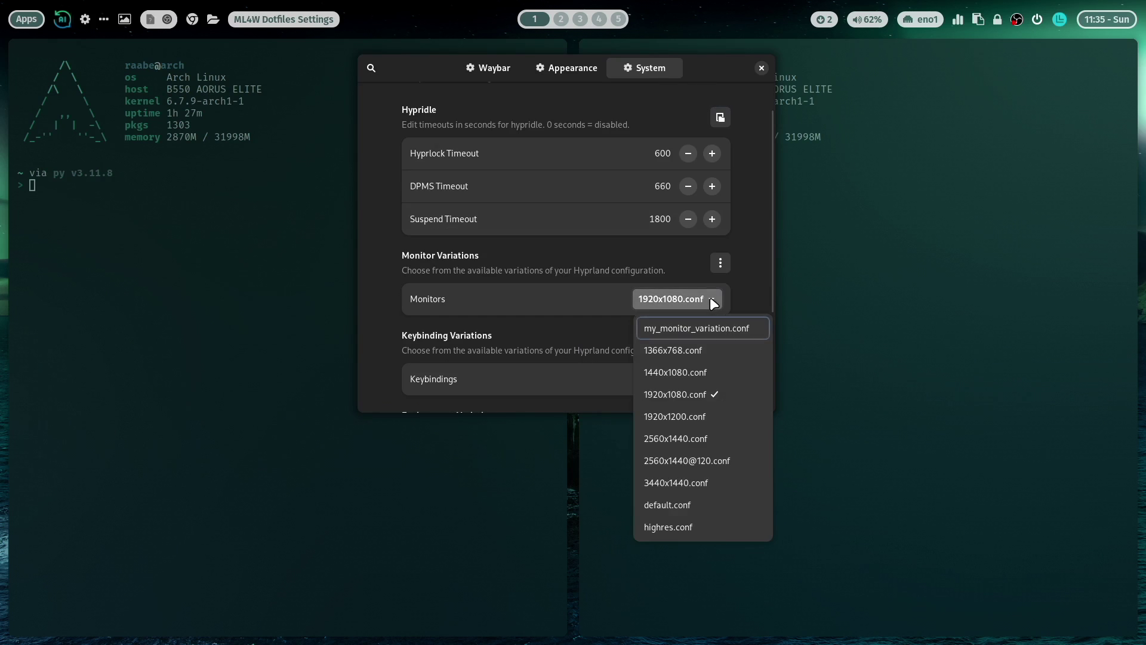
pyautogui.click(753, 278)
pyautogui.scroll(-1, 753, 279)
pyautogui.scroll(-2, 753, 278)
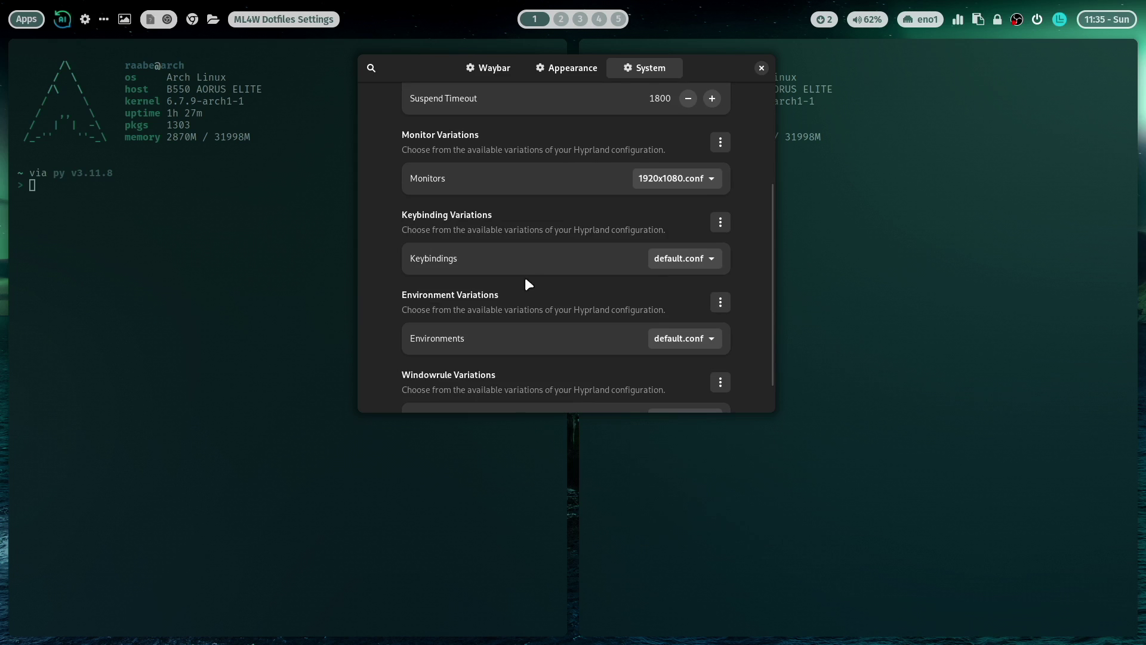
# - Check the keybinding, environment and window rule variation lists without changes, then show the Appearance page
pyautogui.click(707, 264)
pyautogui.click(709, 257)
pyautogui.scroll(-1, 747, 252)
pyautogui.click(706, 304)
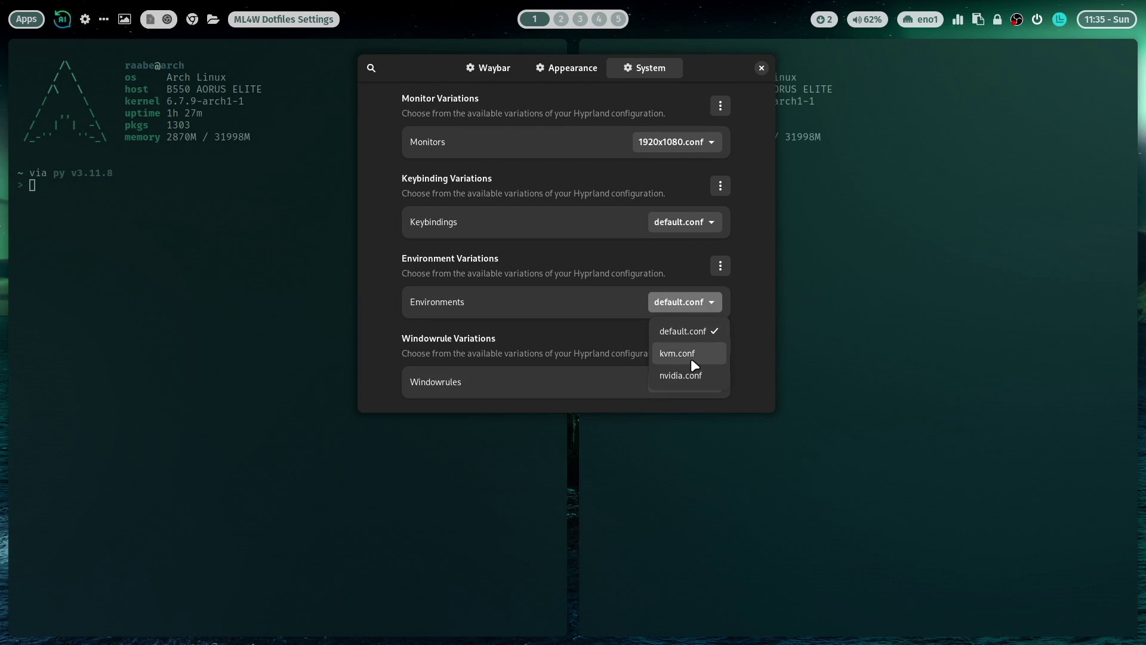
pyautogui.click(757, 328)
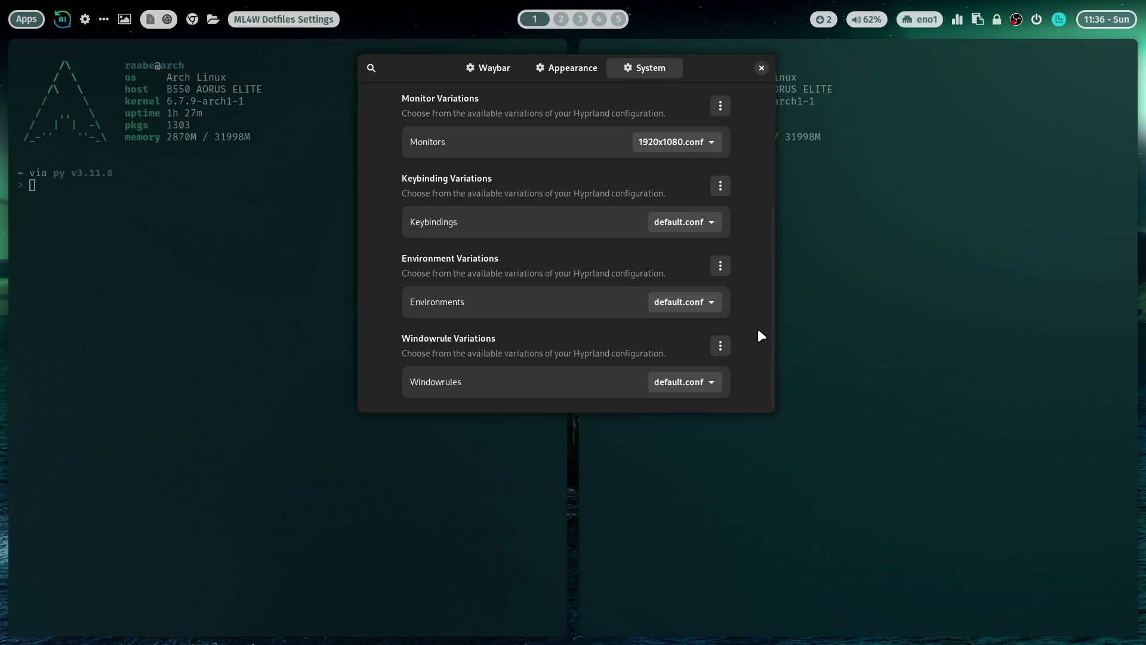
pyautogui.click(710, 384)
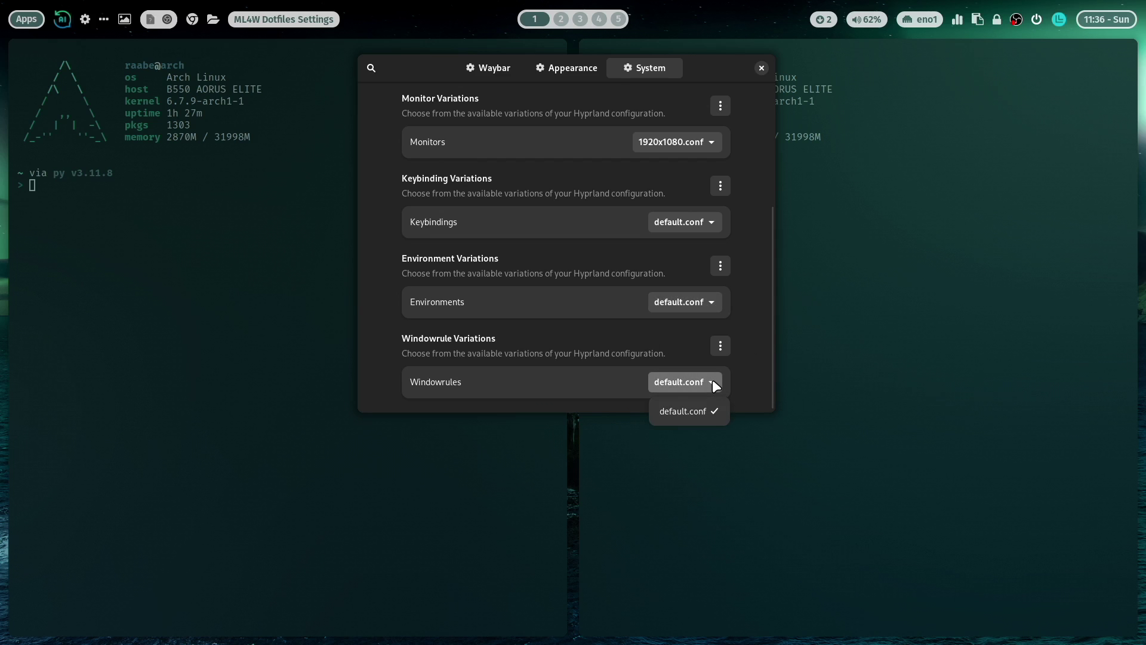
pyautogui.click(749, 373)
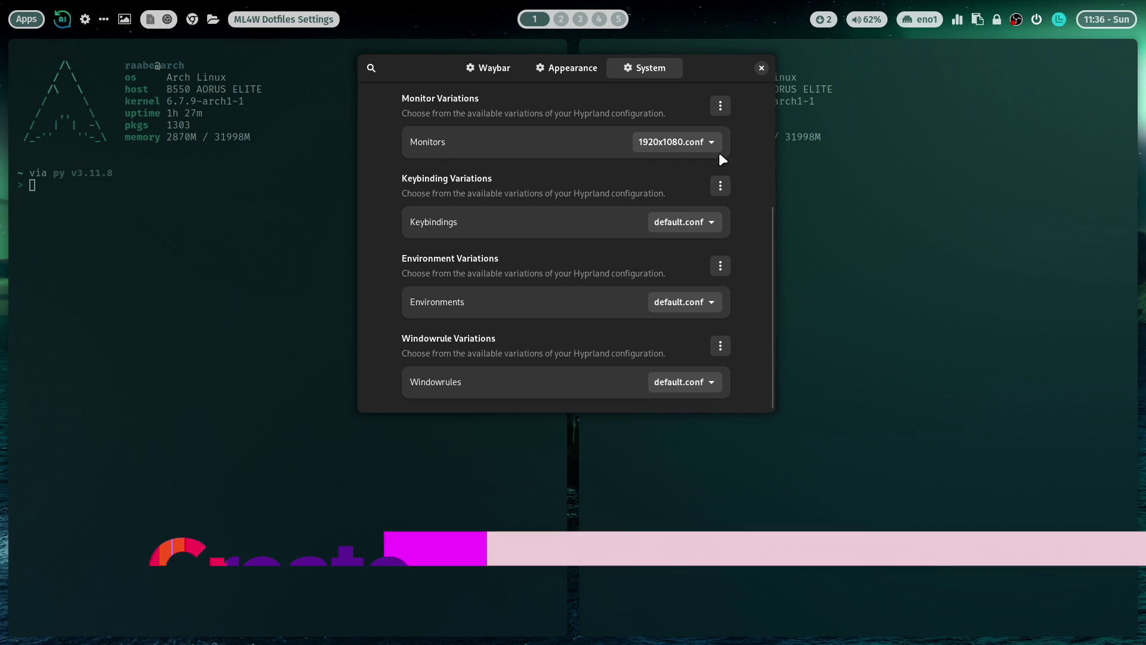
pyautogui.click(589, 67)
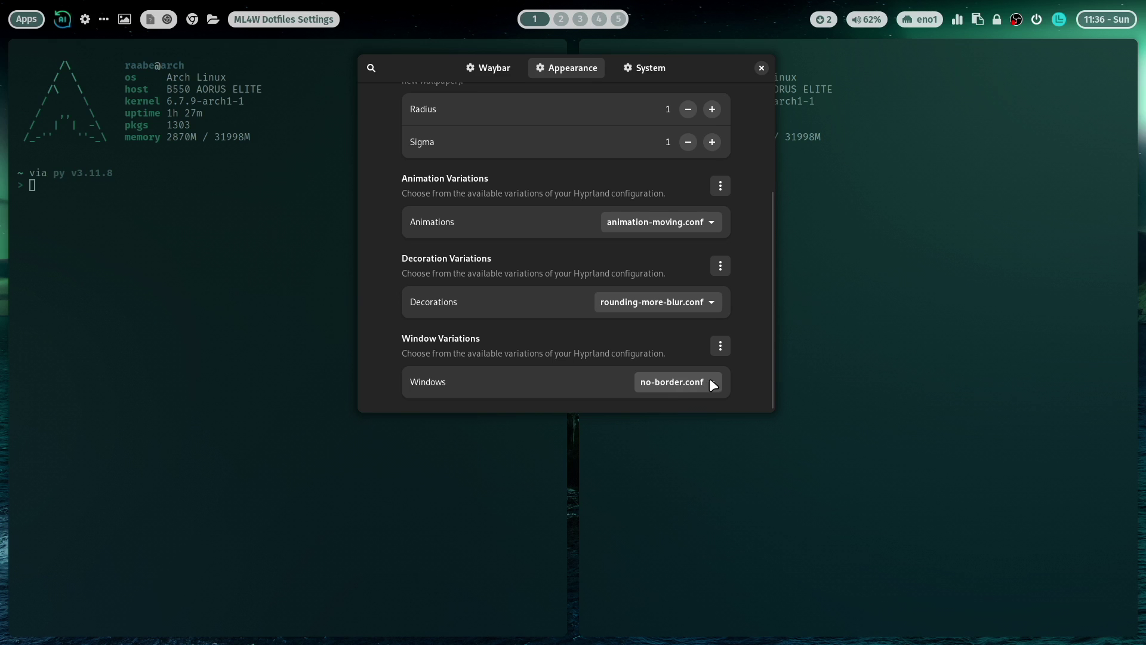
# - Open the About Variations documentation and scroll to 'Create your own variation'
pyautogui.click(719, 346)
pyautogui.click(723, 439)
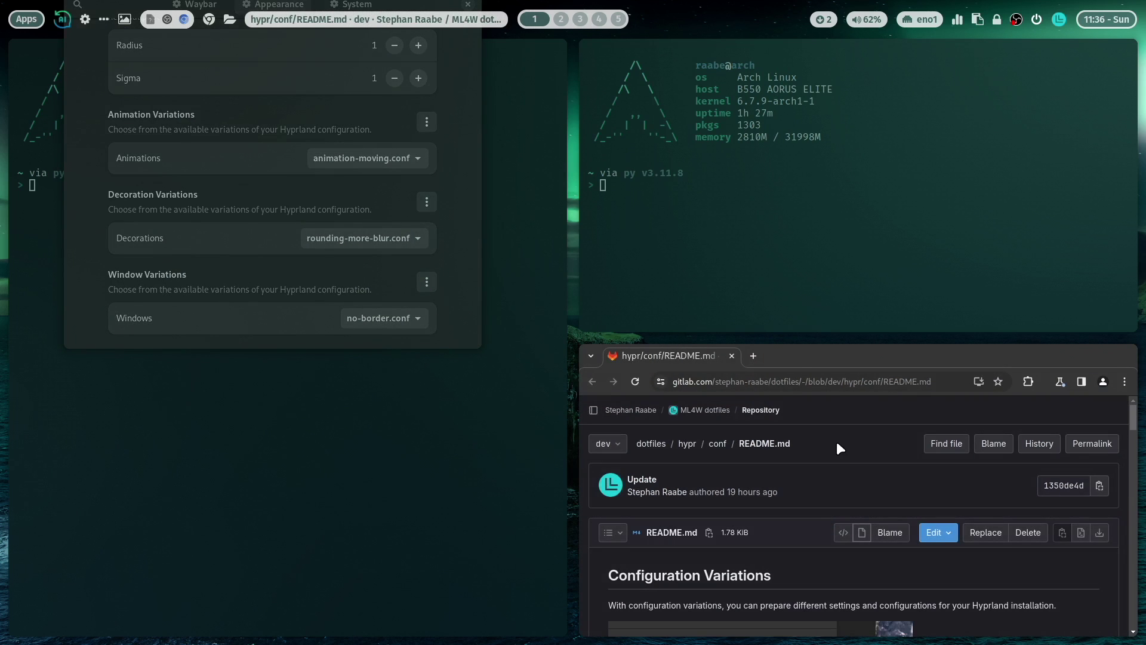
pyautogui.scroll(-5, 836, 448)
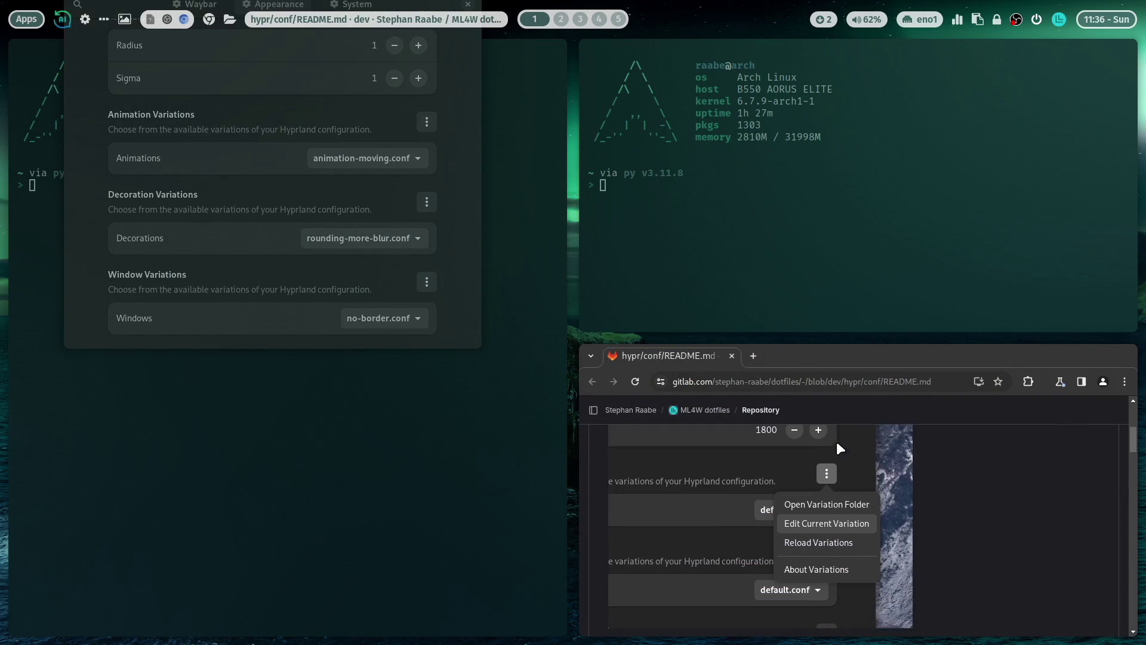
pyautogui.scroll(-3, 838, 460)
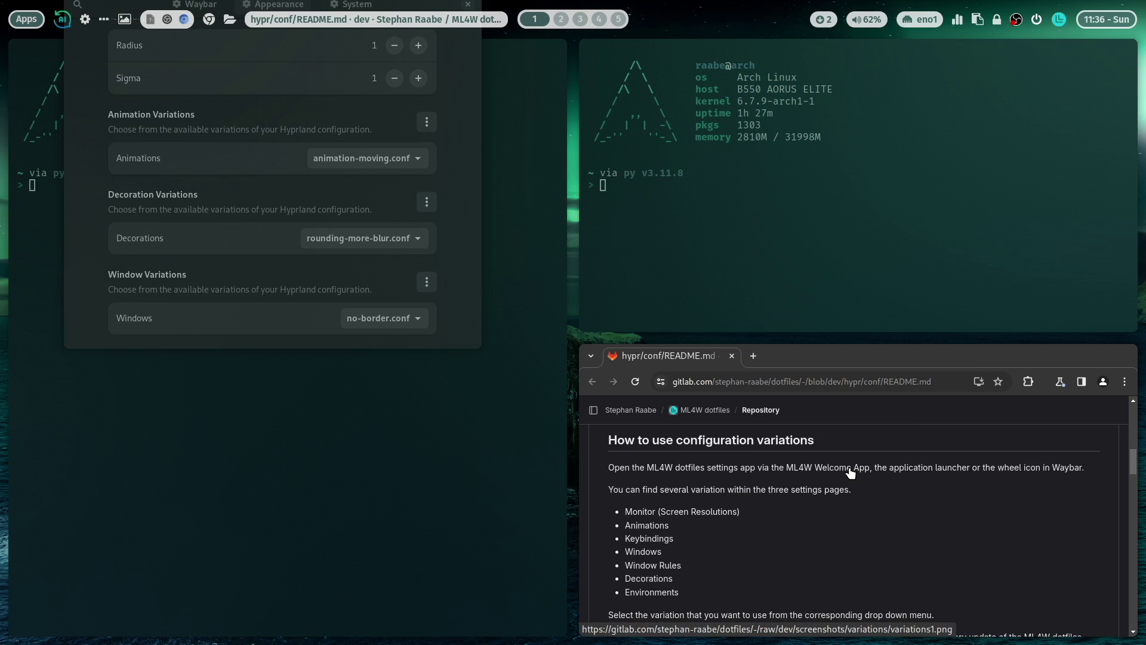
pyautogui.scroll(-3, 818, 511)
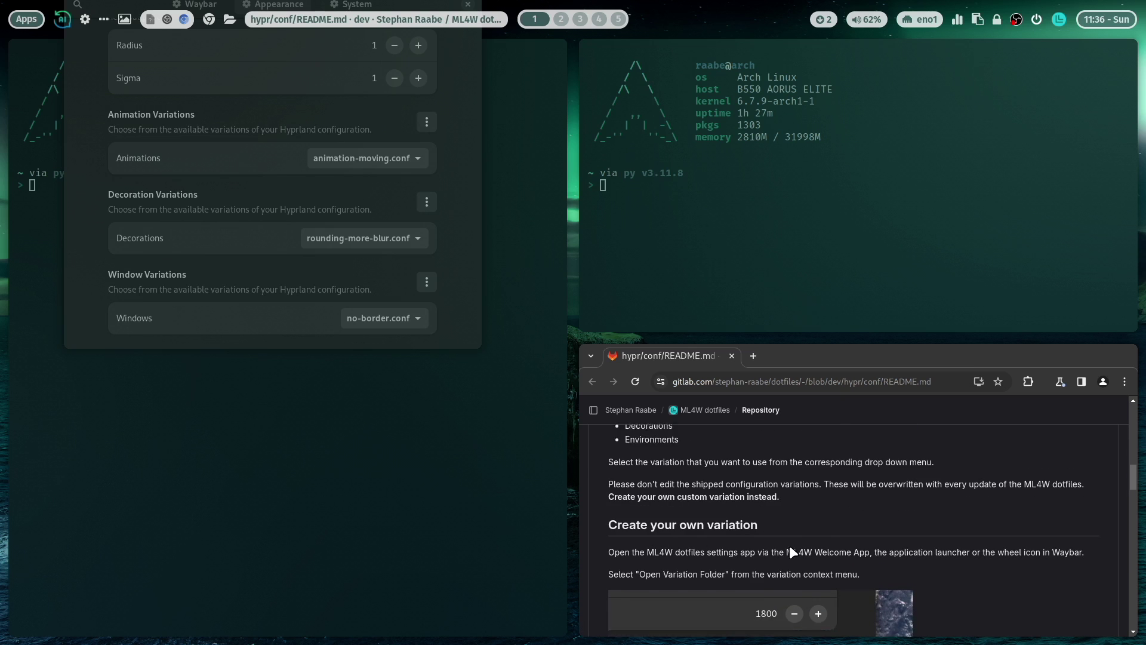
# - Close the documentation browser and the right-hand terminal, repositioning the settings window
pyautogui.press('super+q')
pyautogui.moveTo(504, 217); pyautogui.dragTo(1094, 366)
pyautogui.press('super+q')
pyautogui.moveTo(945, 345); pyautogui.dragTo(662, 280)
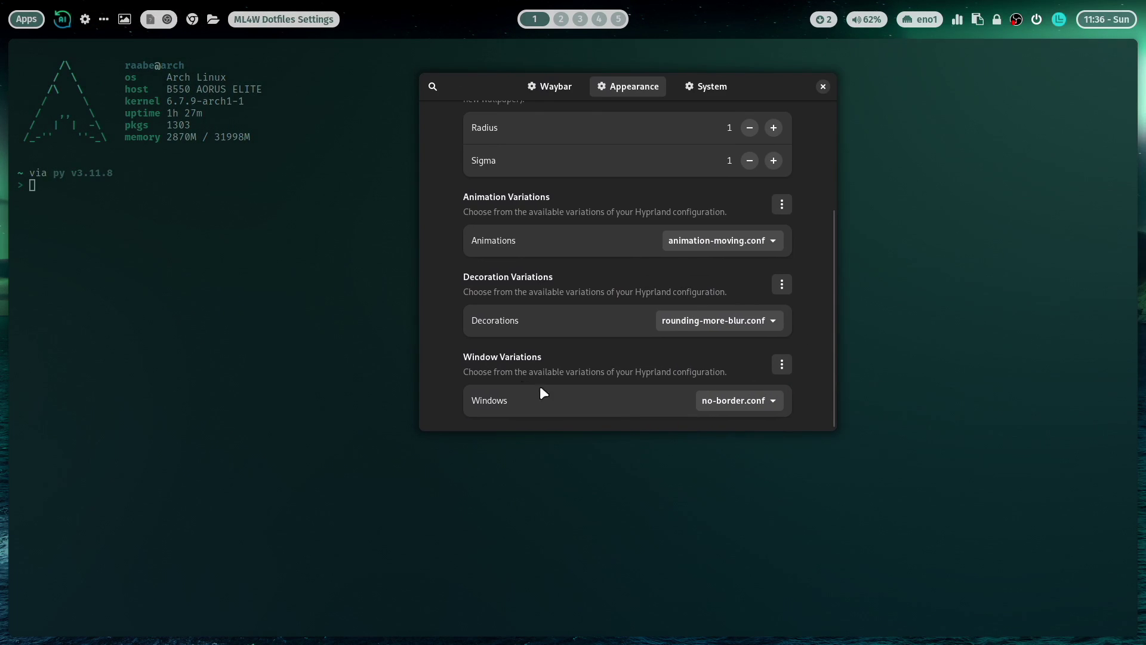
# - In the window variations folder, duplicate border-1.conf and name the copy border-10.conf
pyautogui.click(782, 362)
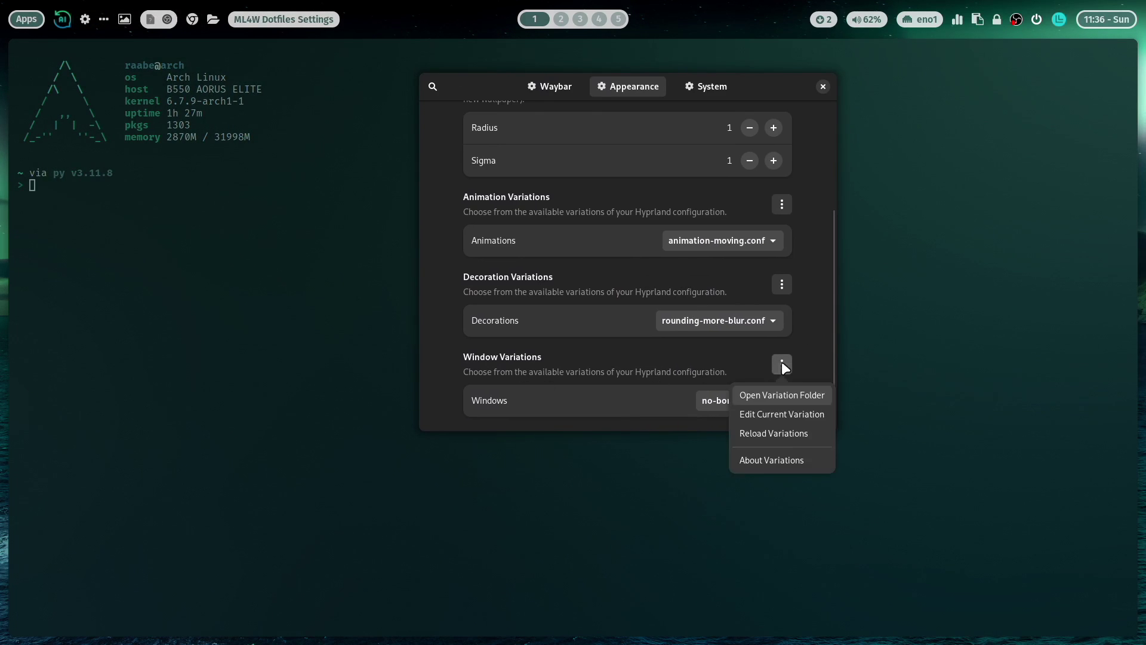
pyautogui.click(794, 396)
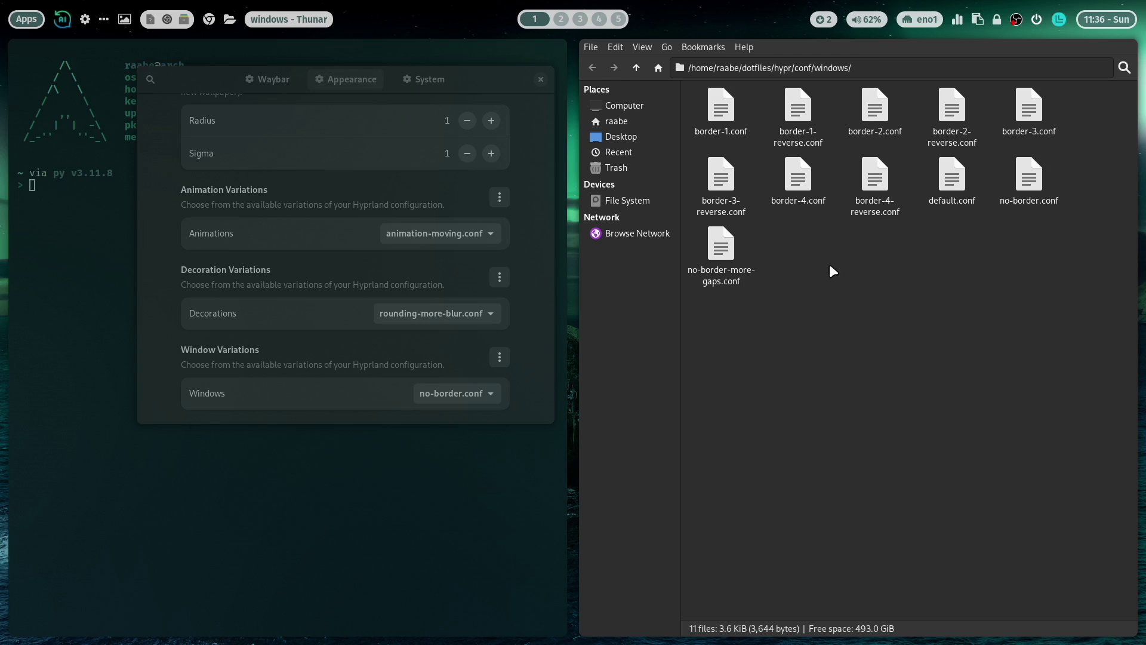
pyautogui.press('Down')
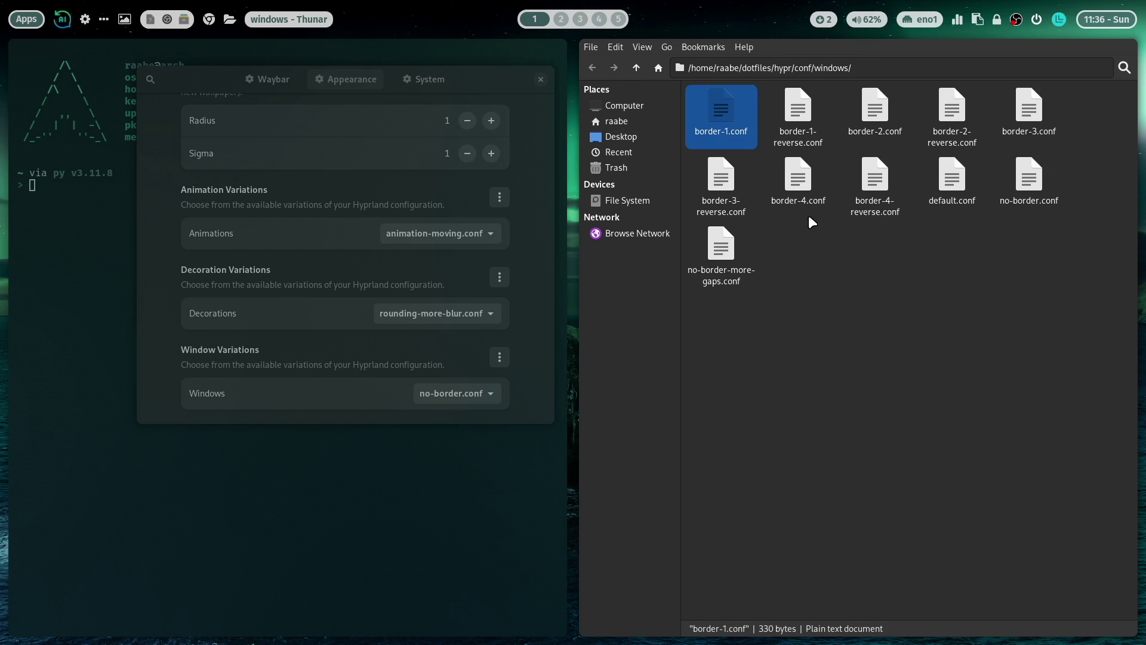
pyautogui.click(826, 351)
pyautogui.hotkey('ctrl', 'v')
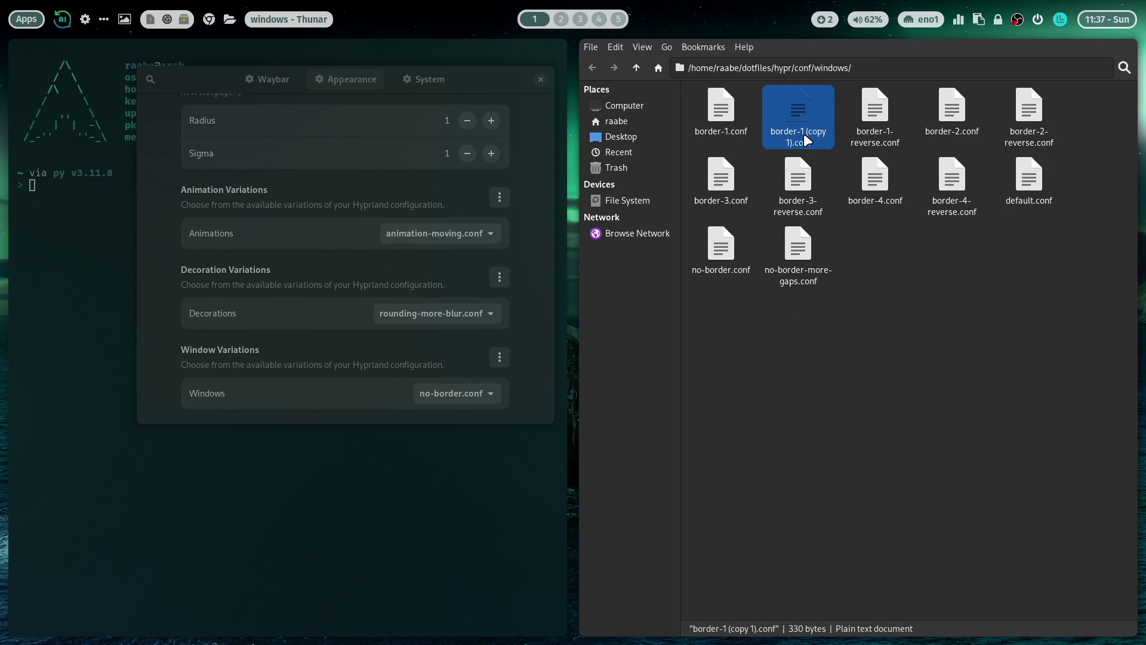
pyautogui.rightClick(804, 133)
pyautogui.click(830, 256)
pyautogui.press('Right')
pyautogui.press('BackSpace')
pyautogui.press('BackSpace')
pyautogui.press('BackSpace')
pyautogui.press('BackSpace')
pyautogui.press('BackSpace')
pyautogui.press('BackSpace')
pyautogui.press('BackSpace')
pyautogui.press('BackSpace')
pyautogui.press('BackSpace')
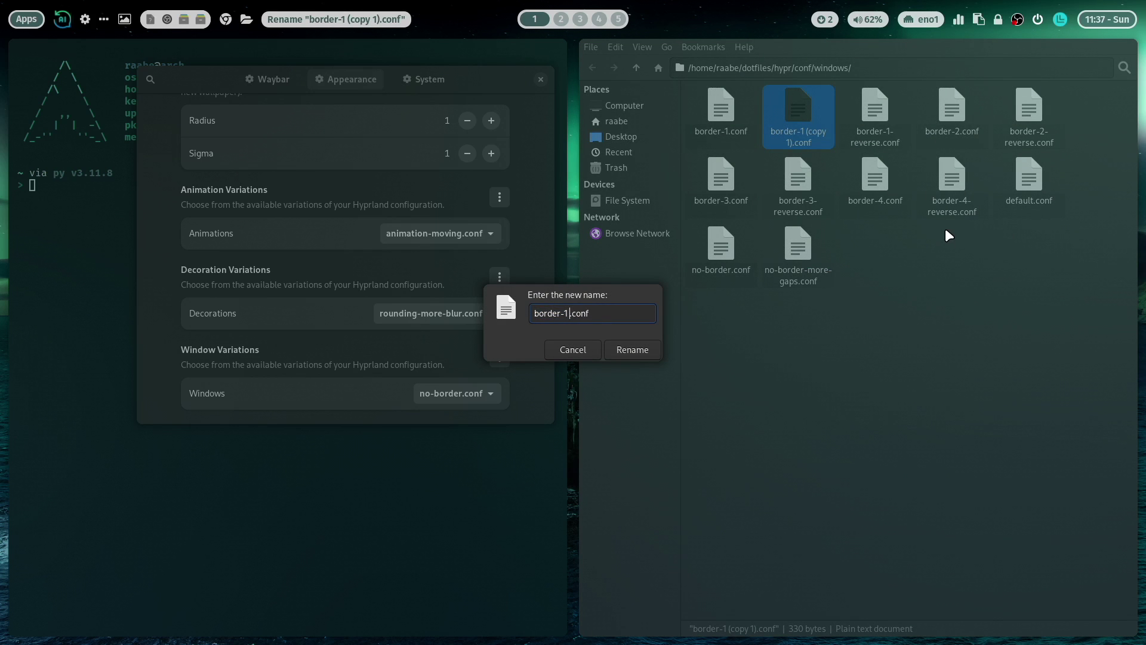
pyautogui.write('0')
pyautogui.press('Return')
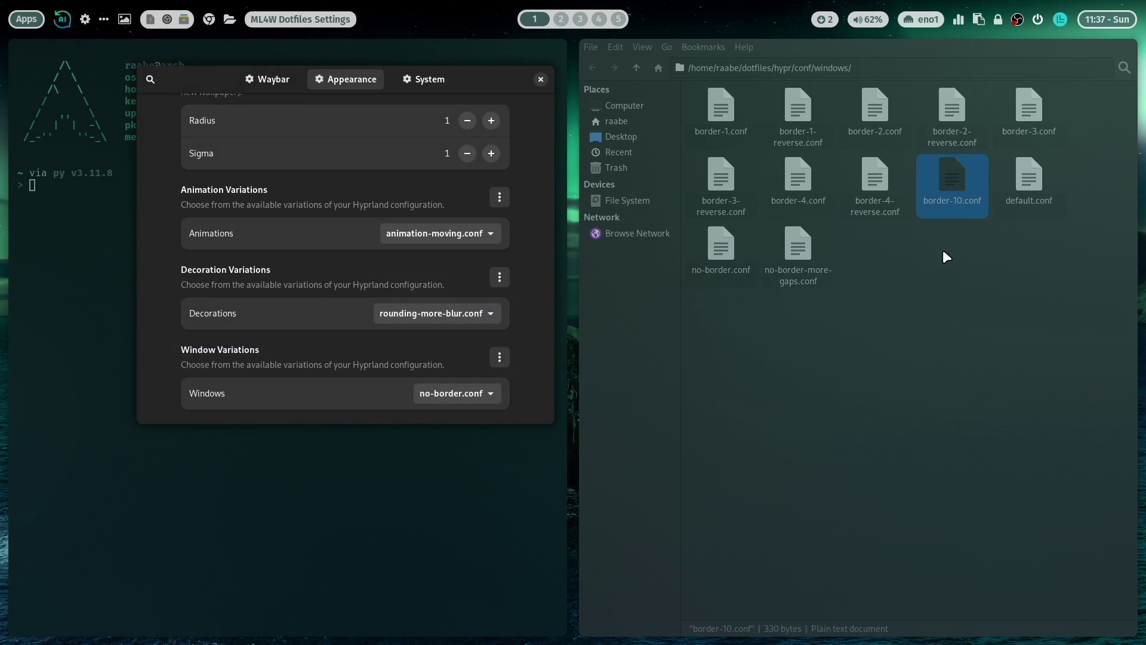
# - Open border-10.conf in Mousepad, set border_size to 10, and close the editor
pyautogui.click(944, 250)
pyautogui.click(952, 181)
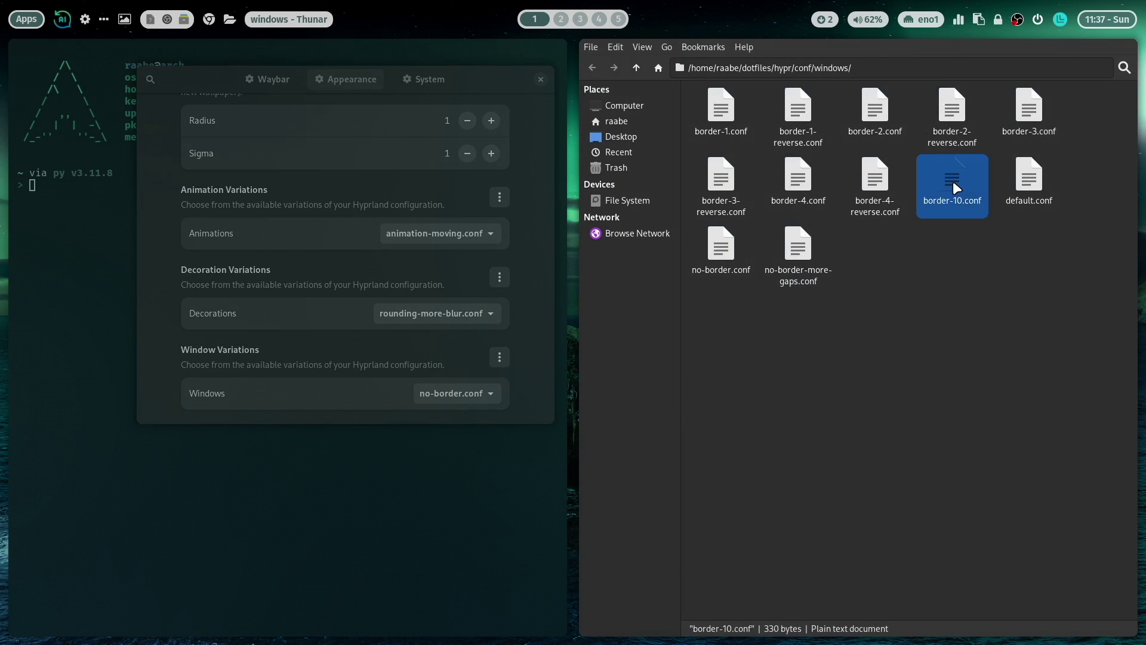
pyautogui.rightClick(953, 181)
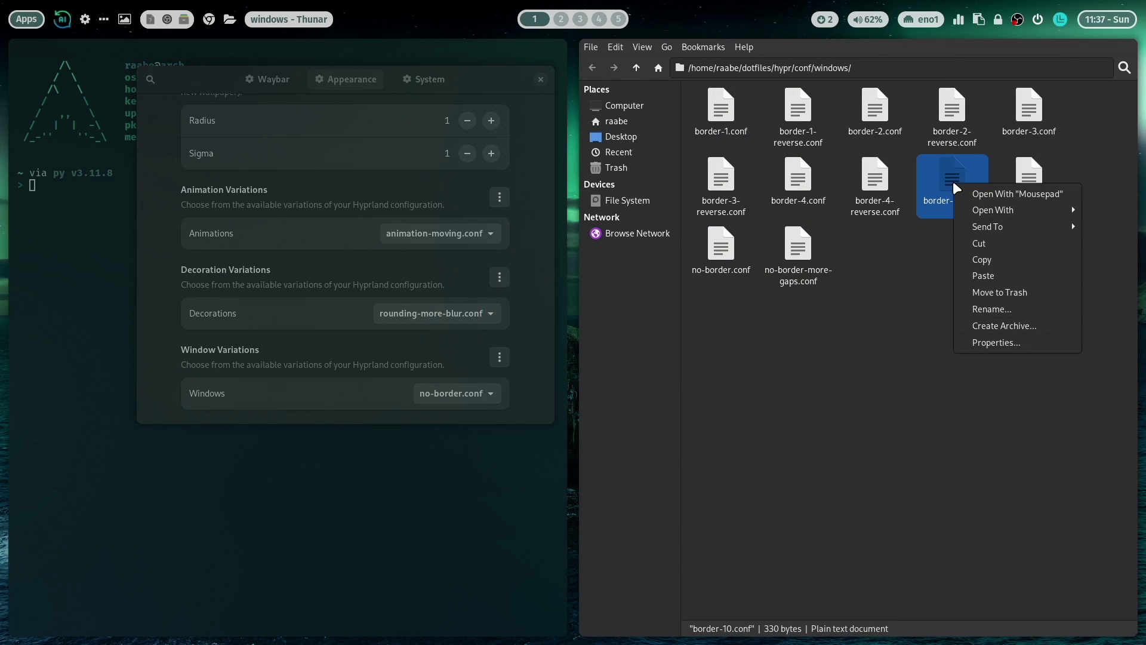
pyautogui.click(1038, 197)
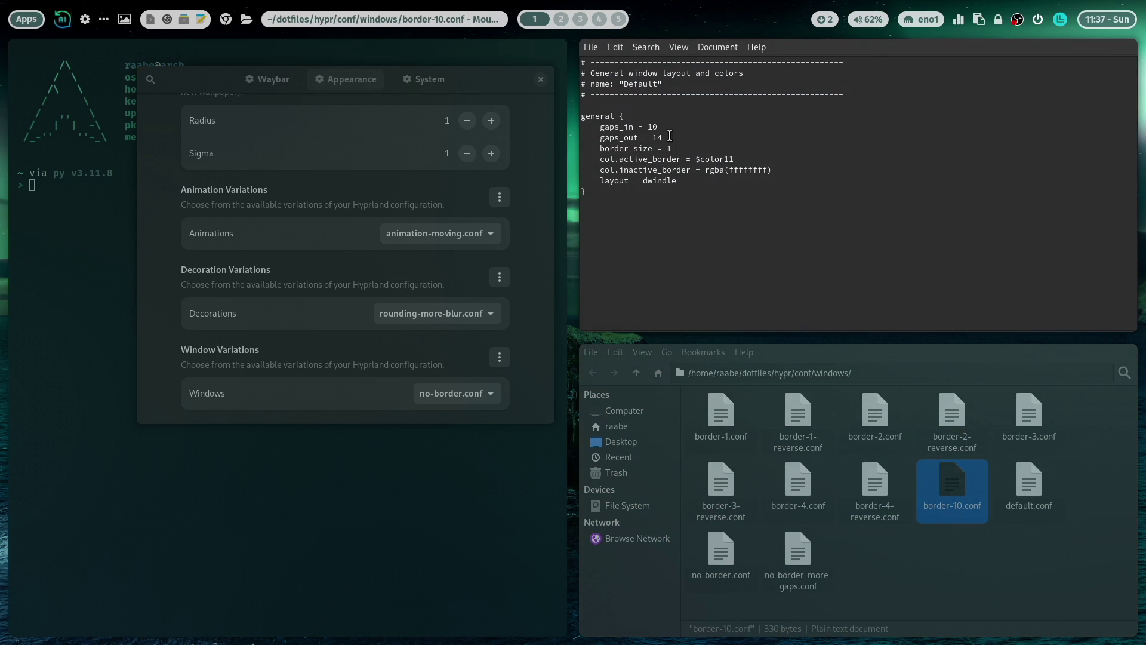
pyautogui.click(669, 145)
pyautogui.click(592, 48)
pyautogui.click(624, 261)
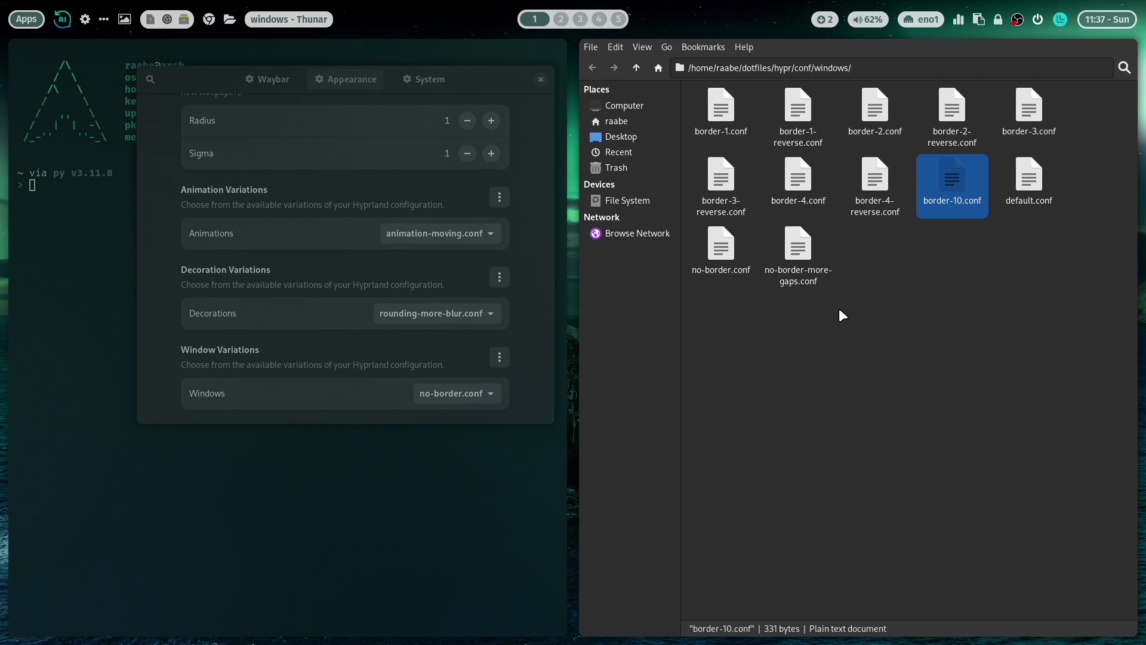
# - Close Thunar, reload the window variations and apply border-10.conf as the Windows variation
pyautogui.press('super+q')
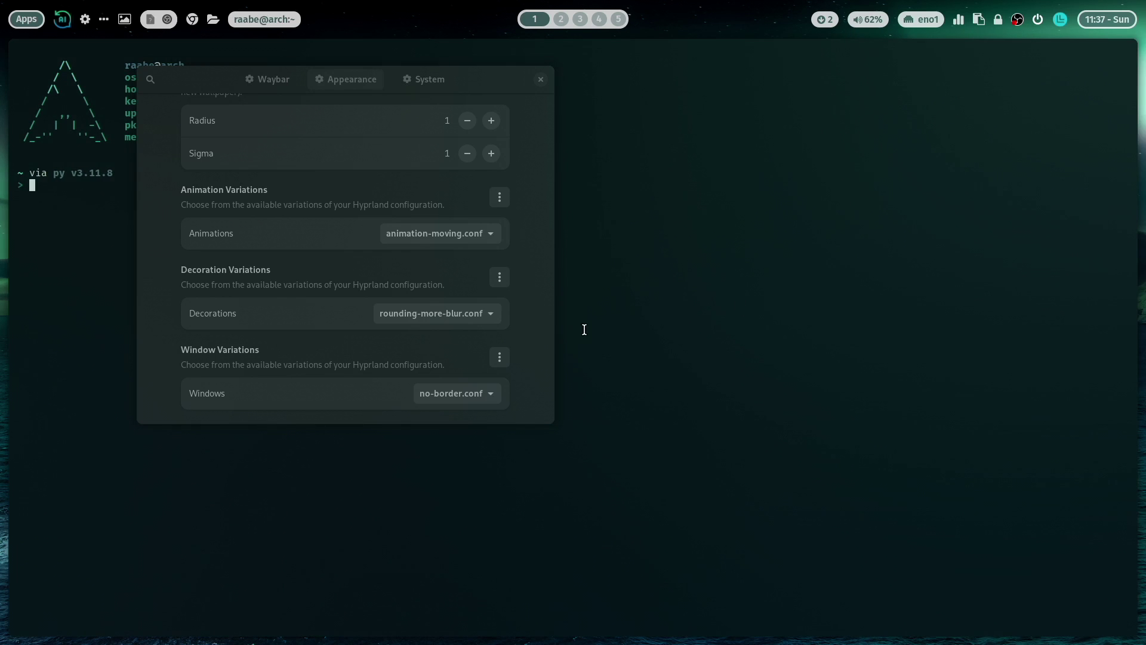
pyautogui.click(501, 357)
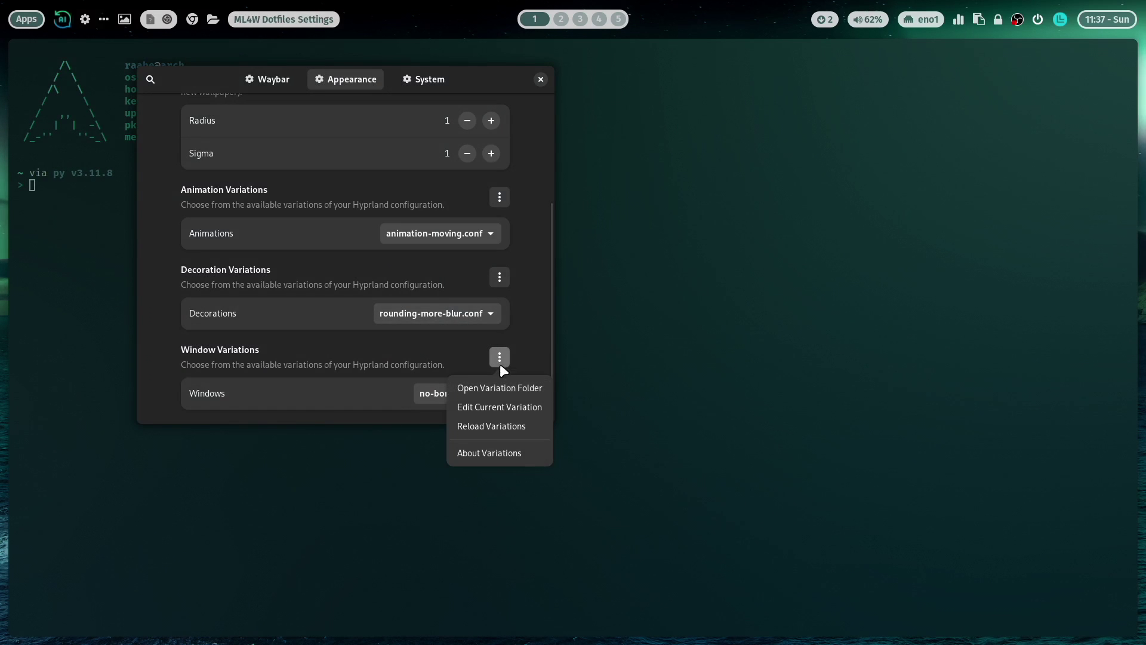
pyautogui.click(523, 424)
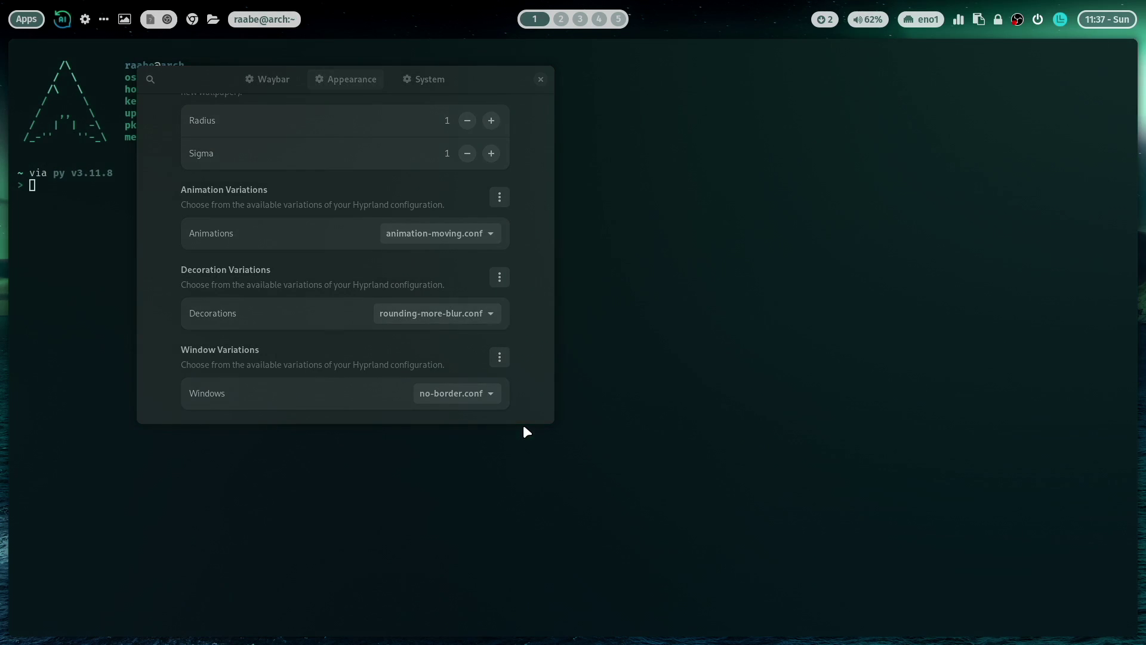
pyautogui.click(481, 393)
pyautogui.scroll(-1, 484, 308)
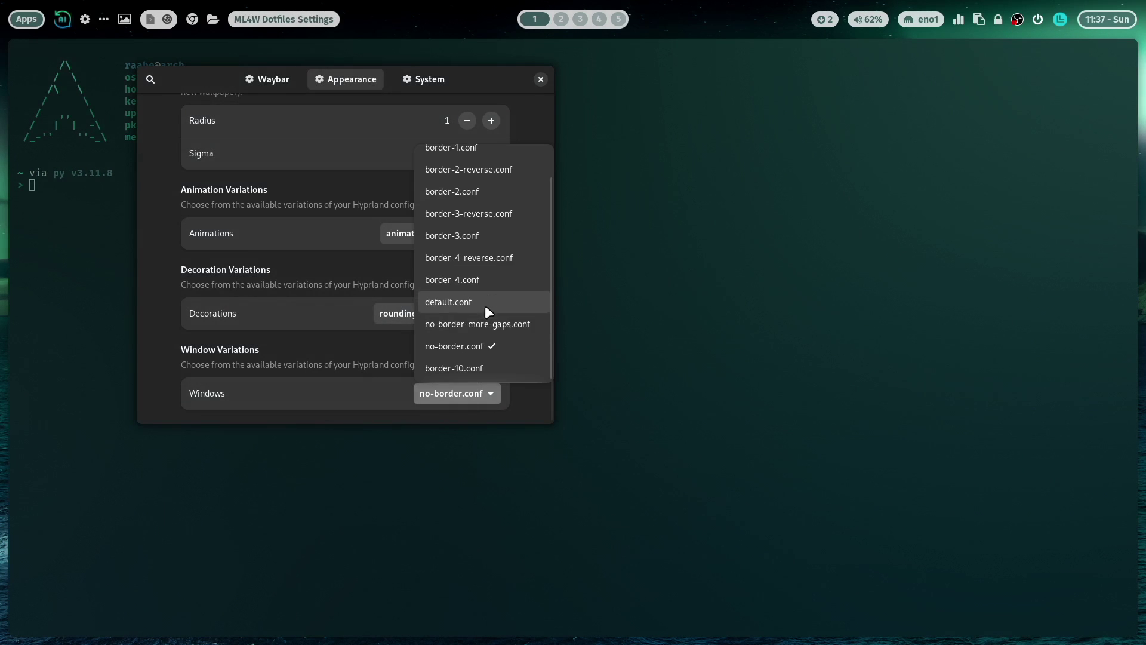
pyautogui.click(506, 367)
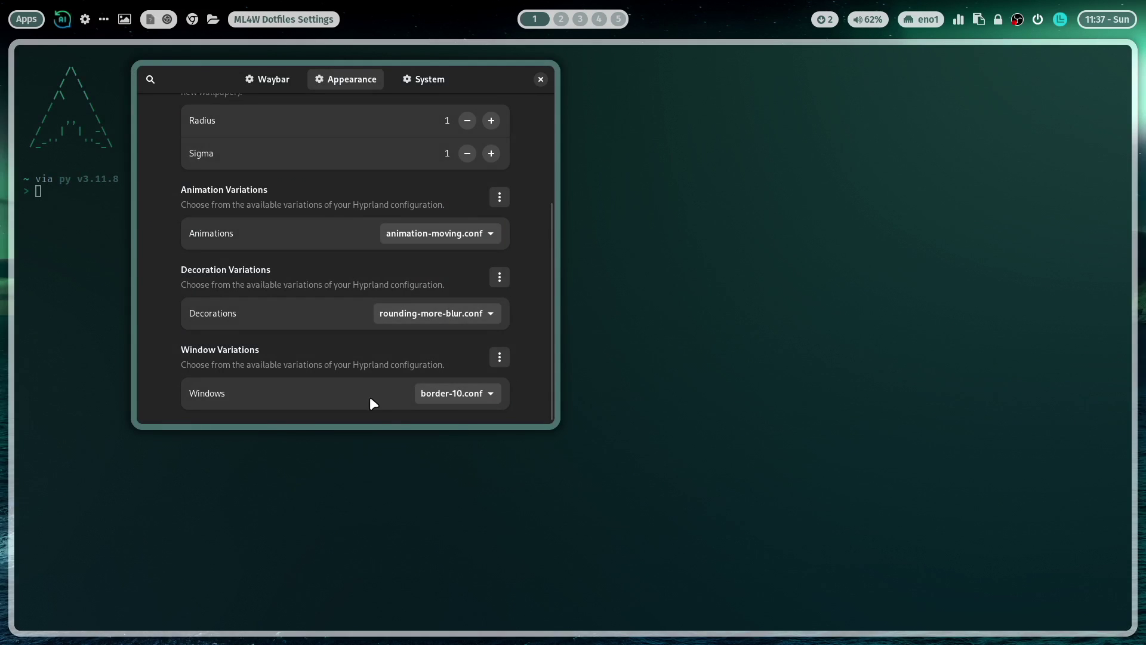
# - Edit the current border-10.conf variation, changing border_size from 10 to 5, and save it
pyautogui.click(502, 358)
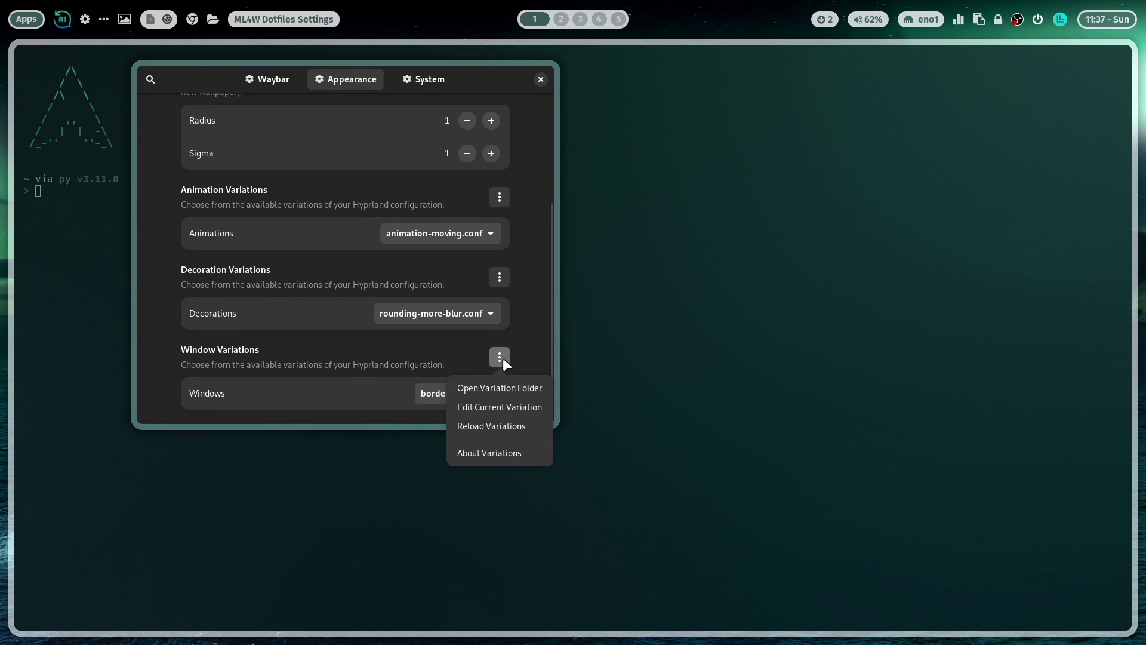
pyautogui.click(511, 407)
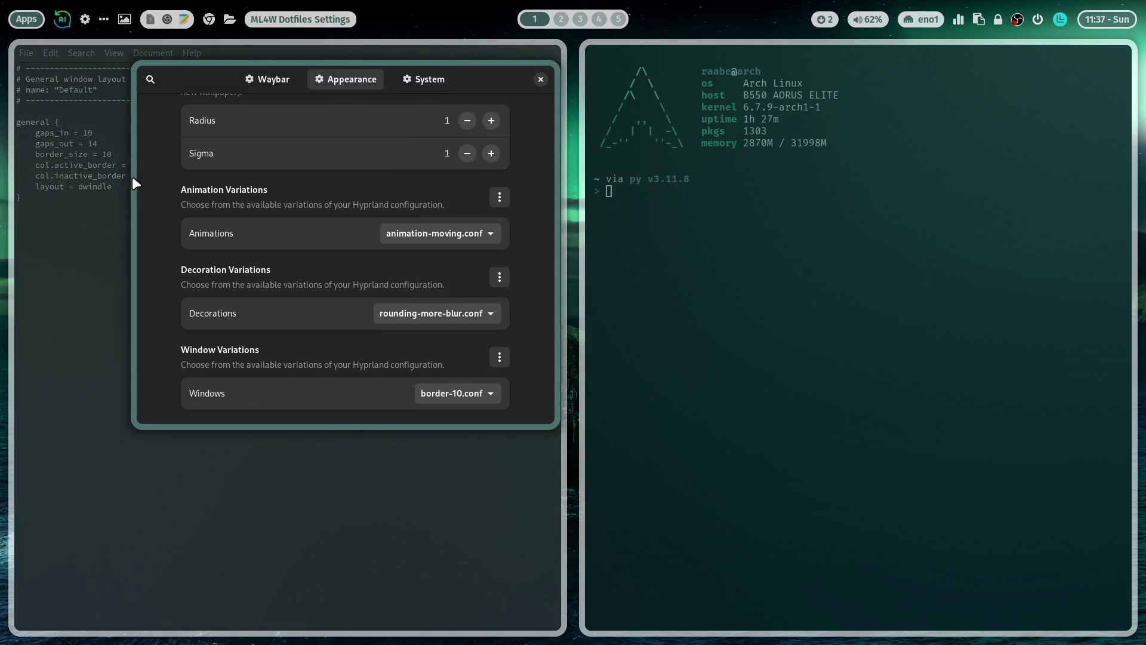
pyautogui.click(159, 153)
pyautogui.press('BackSpace')
pyautogui.write('5')
pyautogui.hotkey('ctrl', 's')
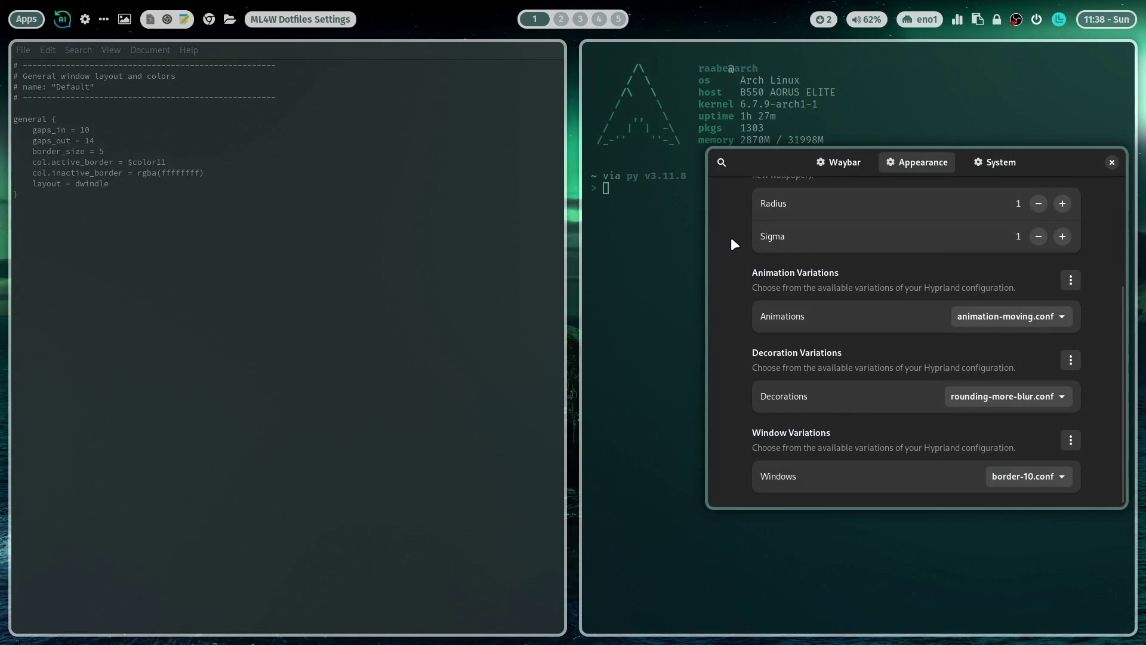
pyautogui.moveTo(731, 238); pyautogui.dragTo(442, 201)
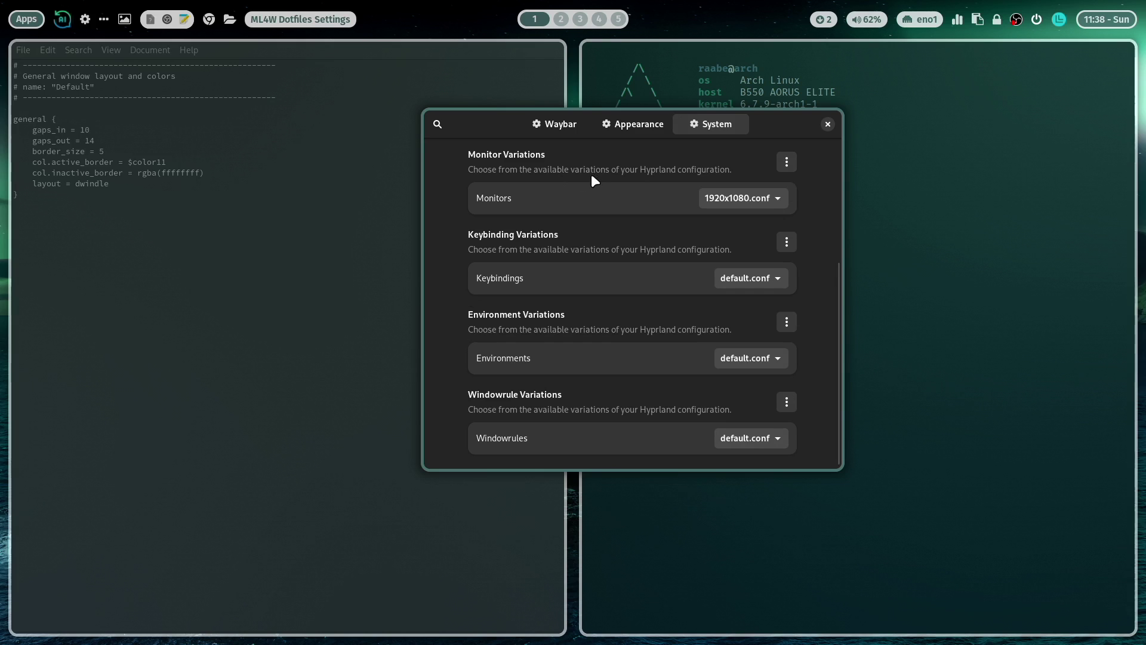
# - Open the monitor variations folder in Thunar from the Monitor variation options
pyautogui.click(785, 163)
pyautogui.click(786, 241)
pyautogui.click(787, 241)
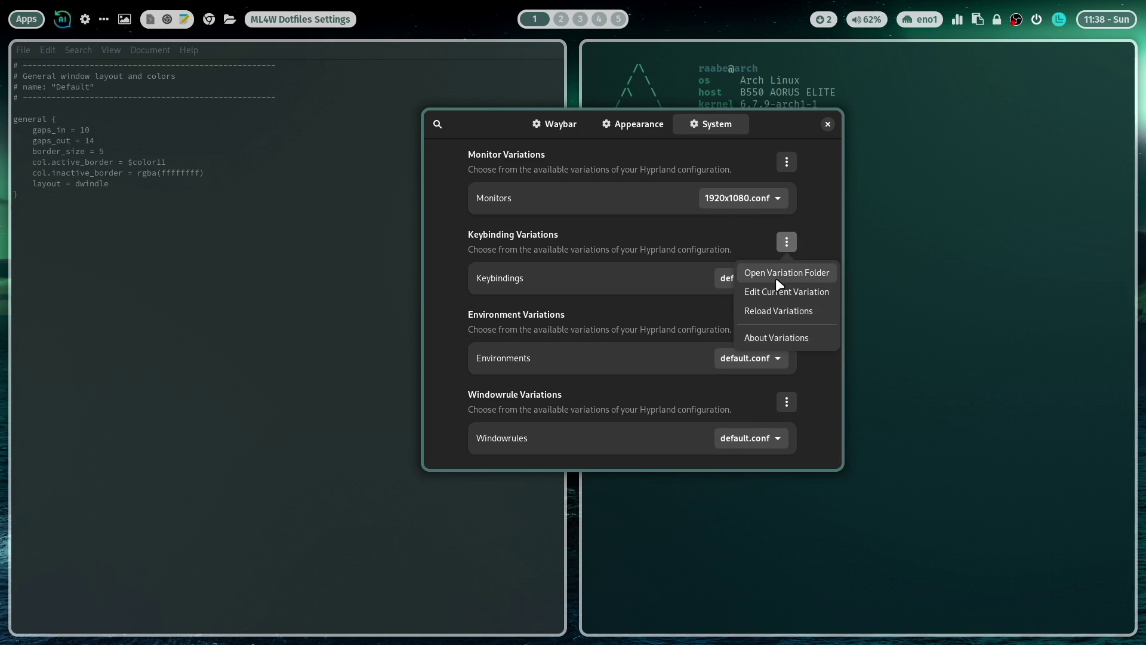
pyautogui.click(787, 162)
pyautogui.click(788, 162)
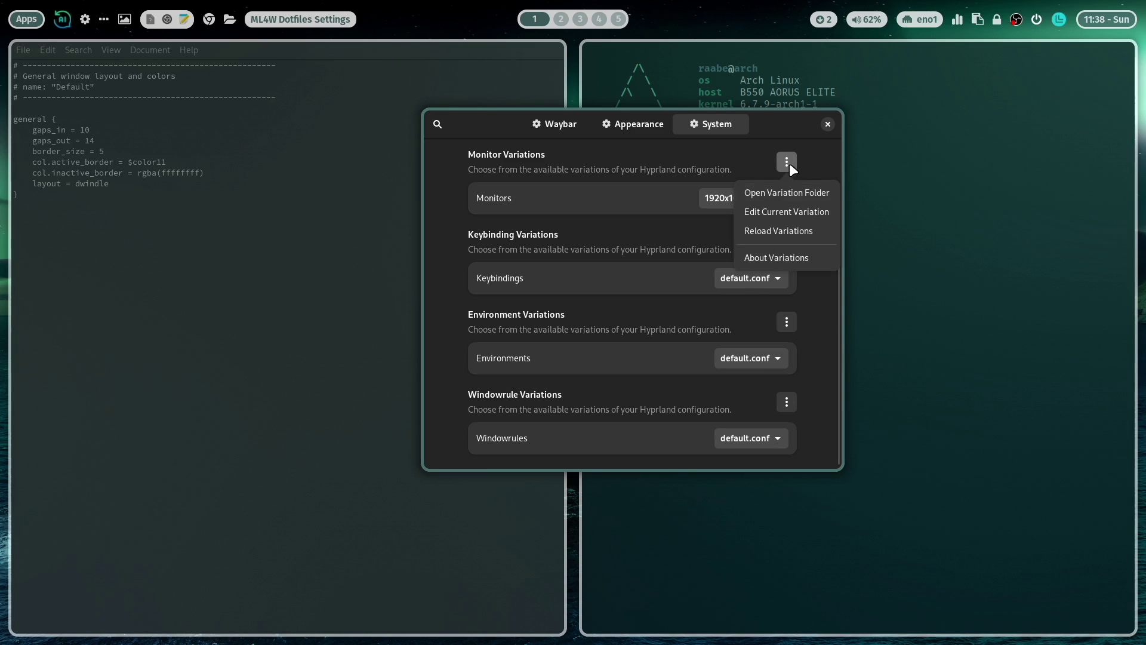
pyautogui.click(797, 191)
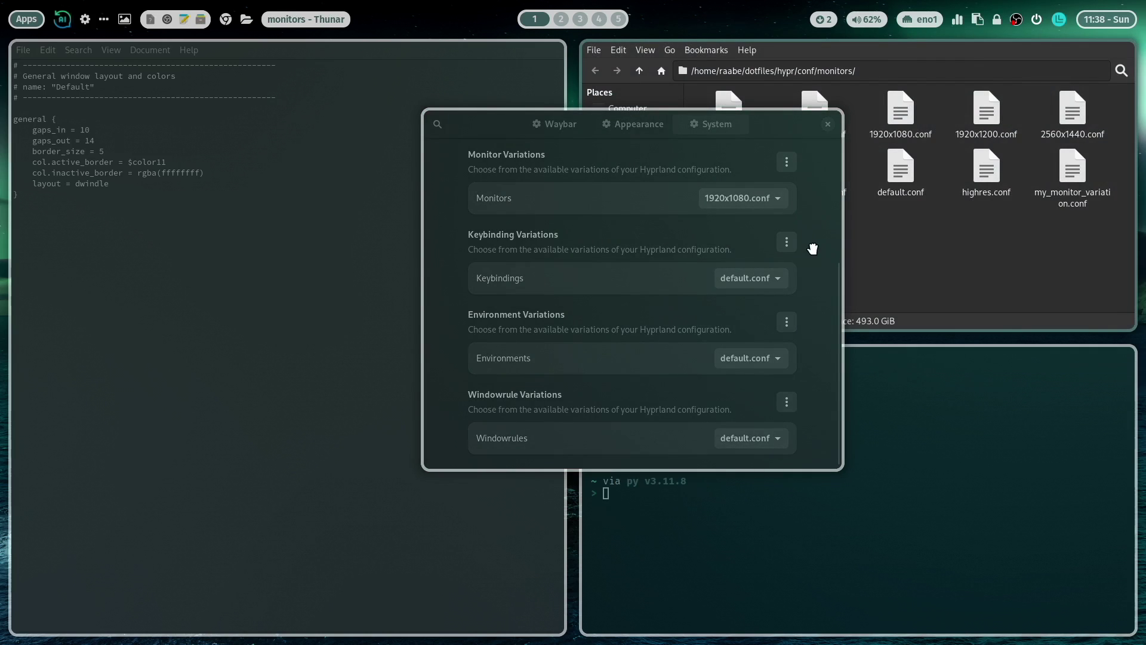
# - Move the settings window left and check the monitor list, keeping 1920x1080.conf
pyautogui.moveTo(810, 246); pyautogui.dragTo(382, 277)
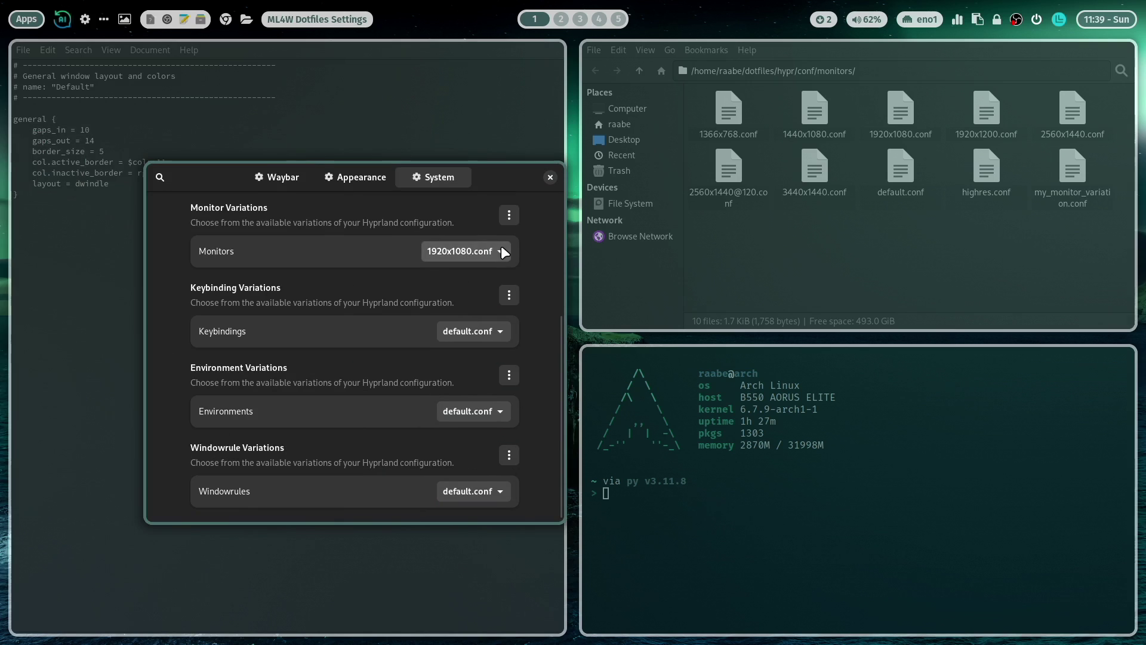
pyautogui.click(500, 249)
pyautogui.click(546, 221)
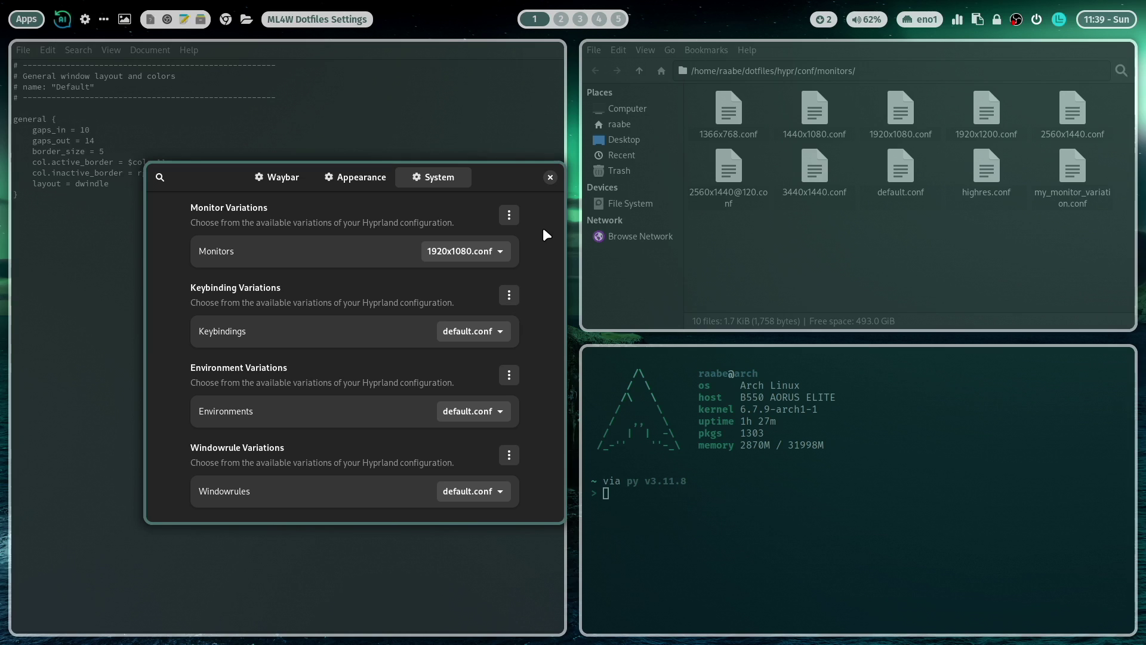
# - Search the settings for 'edit' and change the Editor application from mousepad to code
pyautogui.hotkey('ctrl', 'f')
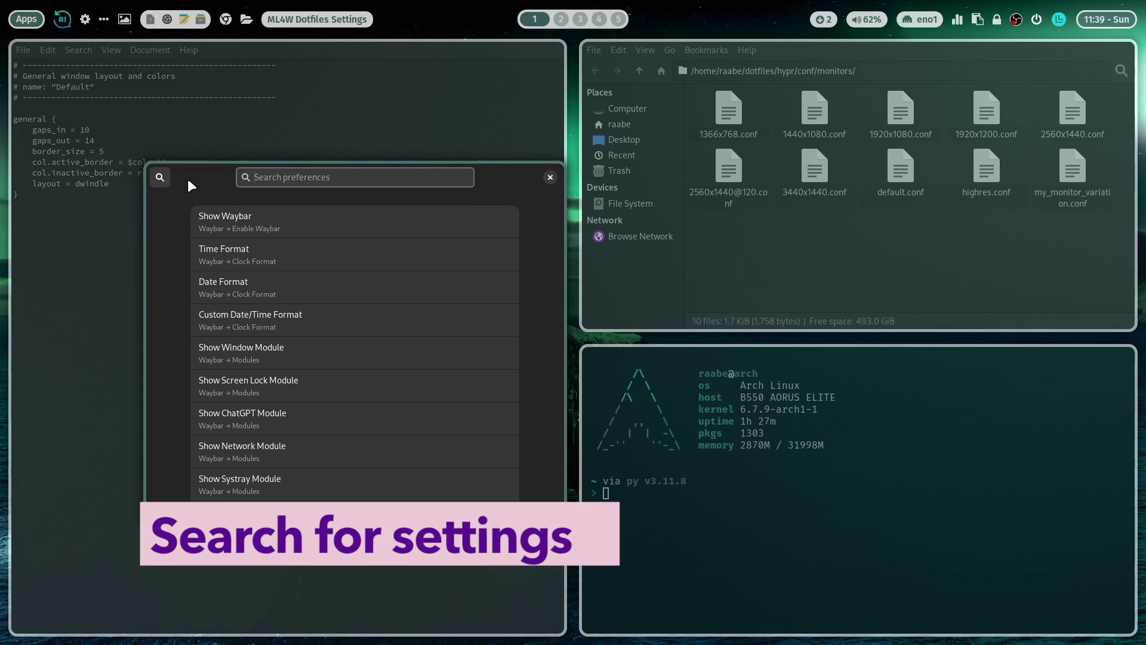
pyautogui.write('blur')
pyautogui.press('BackSpace')
pyautogui.press('BackSpace')
pyautogui.press('BackSpace')
pyautogui.press('BackSpace')
pyautogui.write('edit')
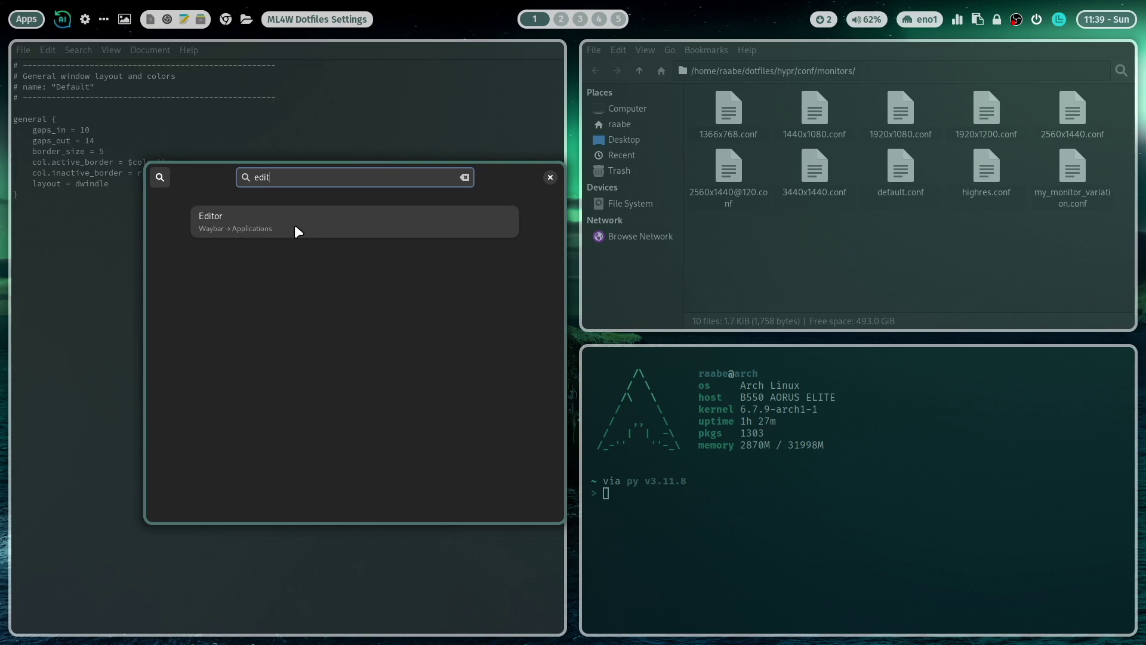
pyautogui.click(225, 221)
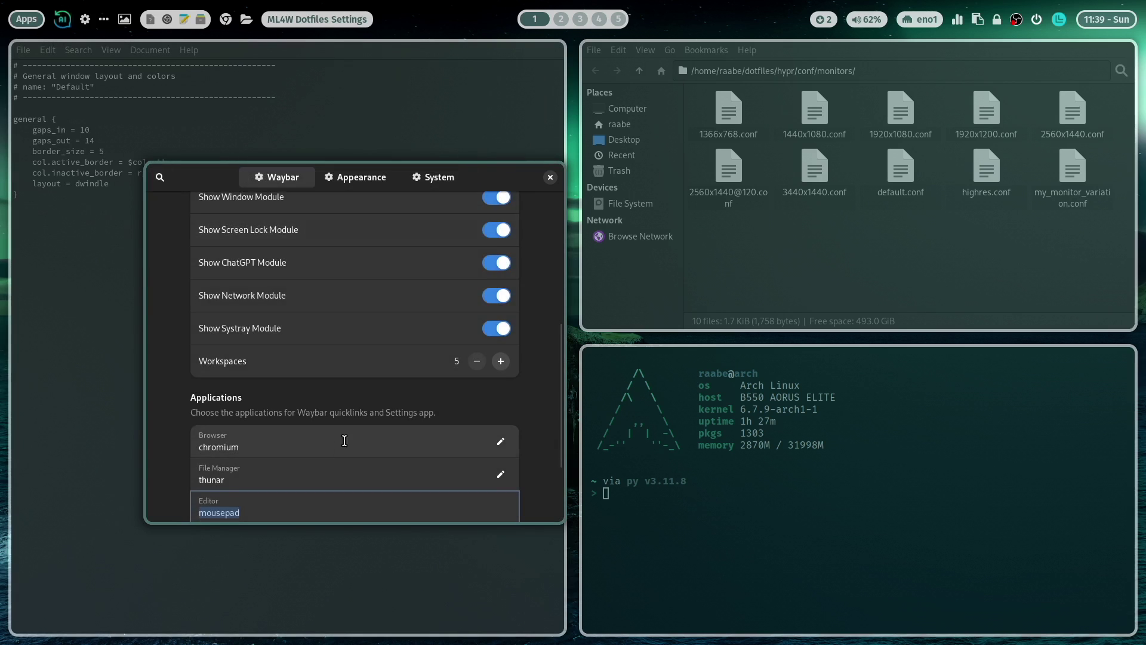
pyautogui.scroll(-2, 535, 431)
pyautogui.click(248, 403)
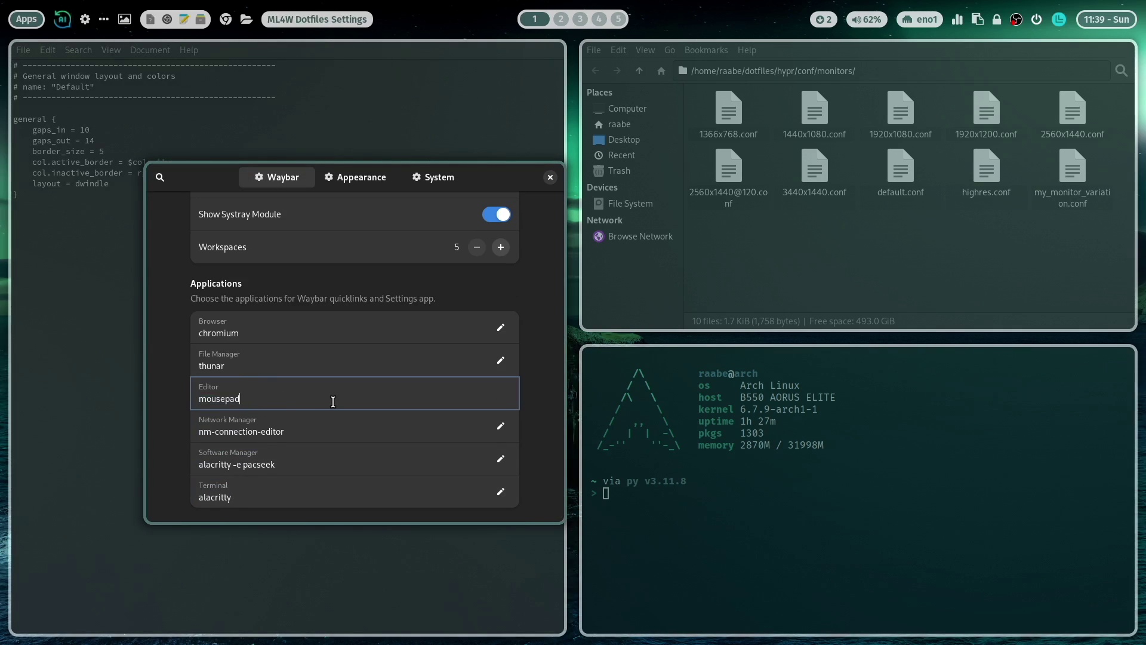
pyautogui.press('BackSpace')
pyautogui.press('BackSpace')
pyautogui.press('BackSpace')
pyautogui.press('BackSpace')
pyautogui.press('BackSpace')
pyautogui.press('BackSpace')
pyautogui.press('BackSpace')
pyautogui.press('BackSpace')
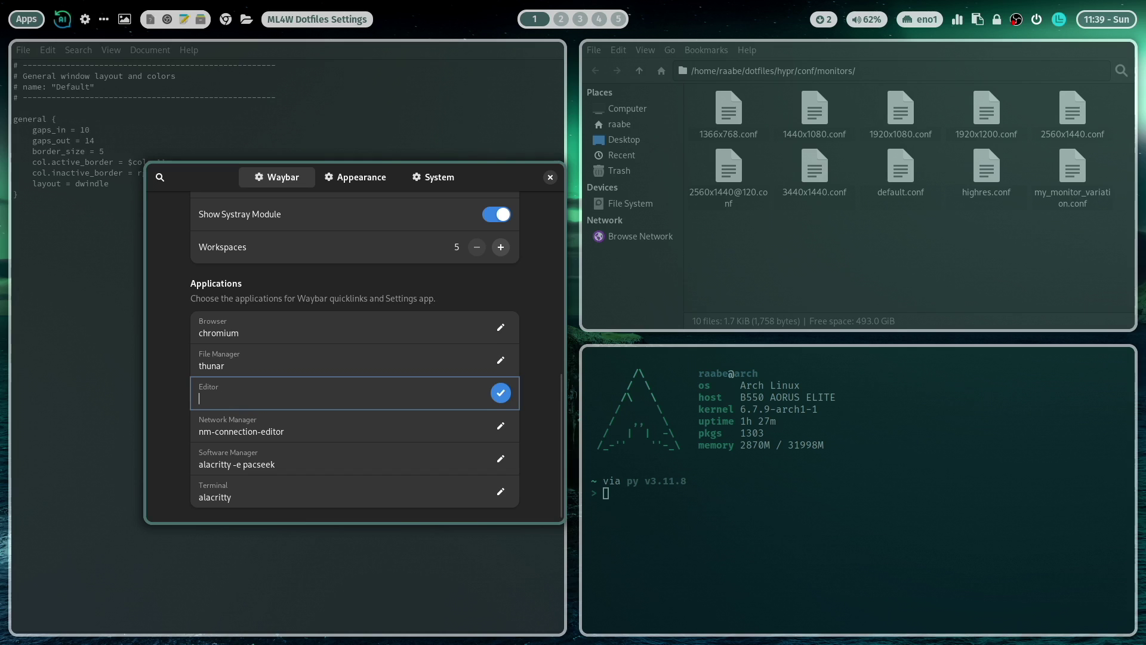
pyautogui.write('code')
pyautogui.press('Return')
# - Open the current window variation border-10.conf in Code - OSS and close Mousepad
pyautogui.click(351, 175)
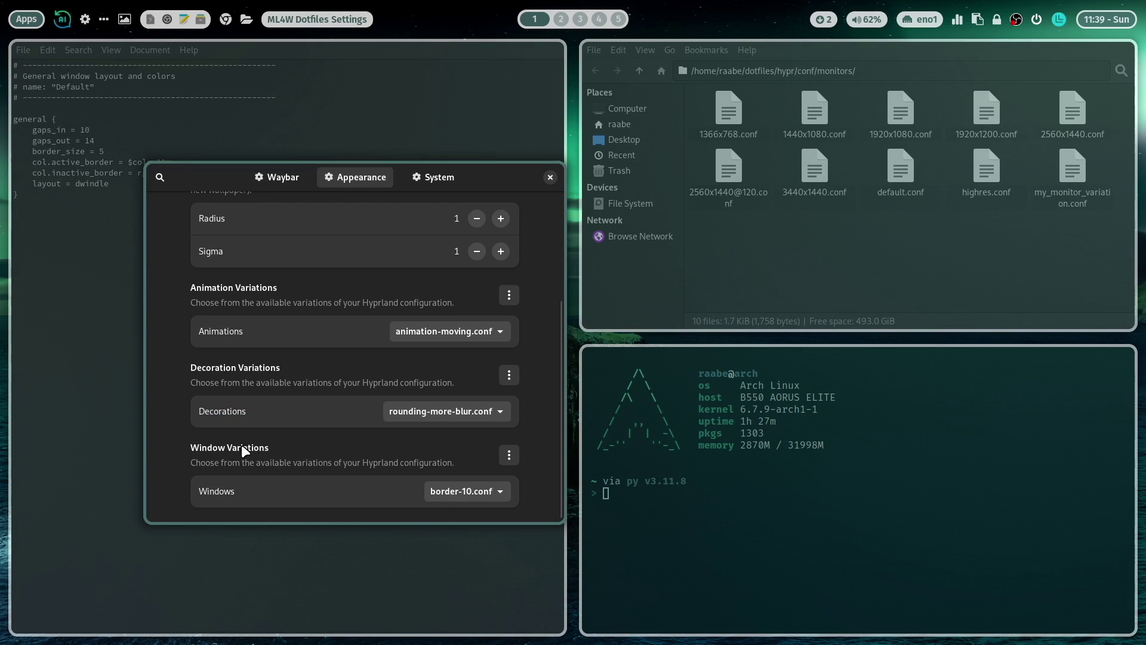
pyautogui.click(509, 455)
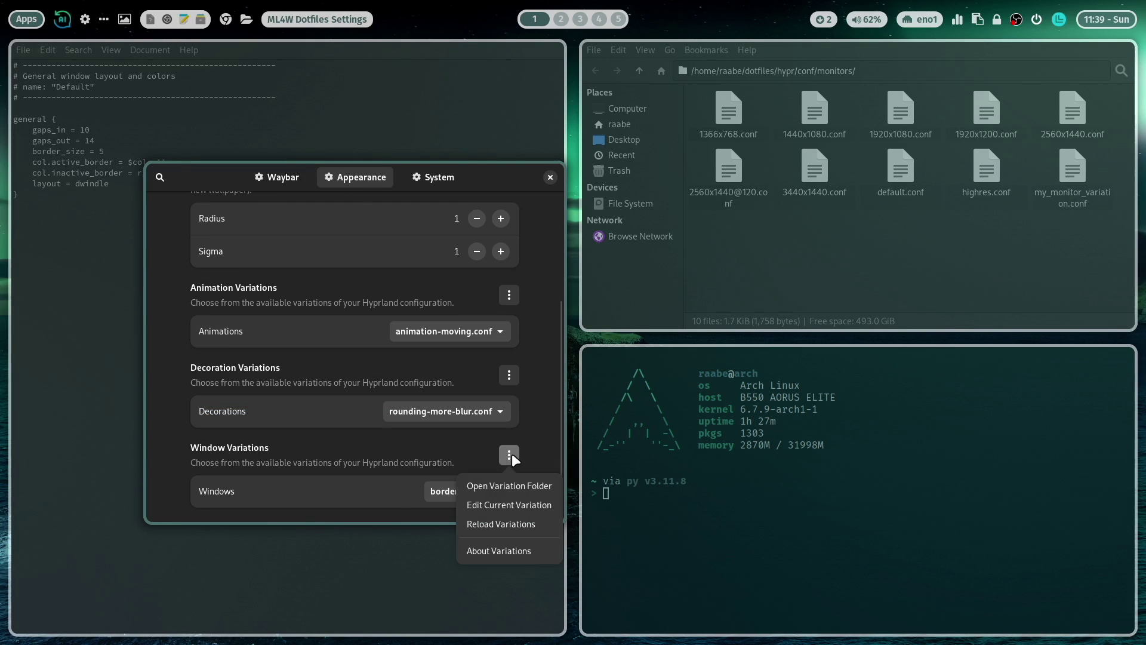
pyautogui.click(529, 503)
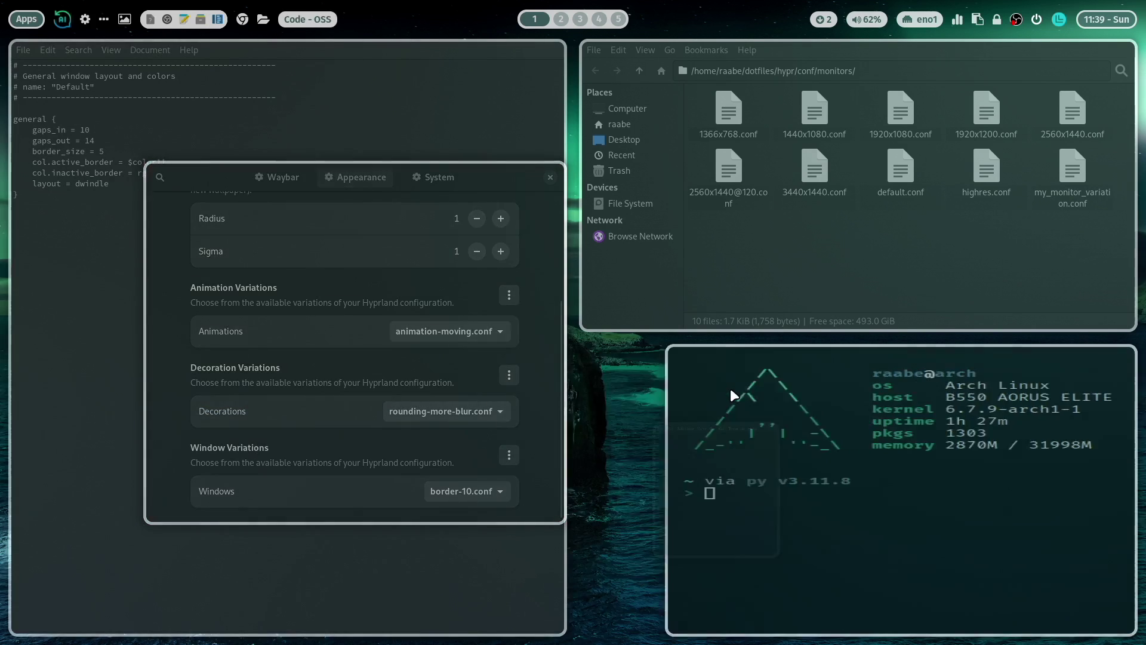
pyautogui.press('super+shift+Left')
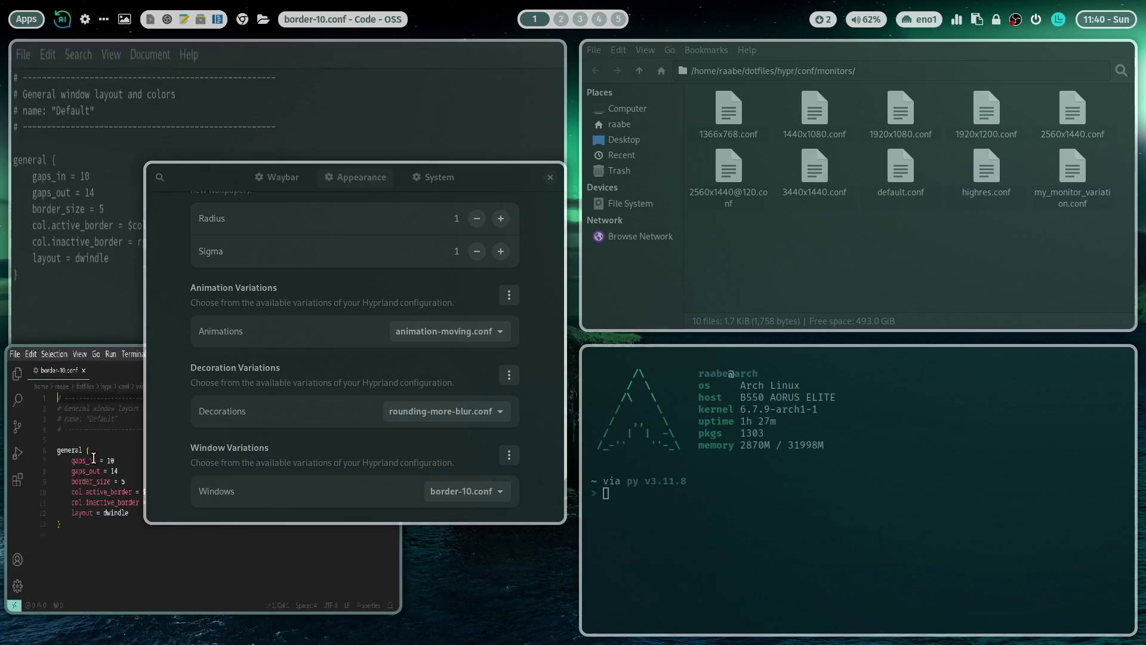
pyautogui.press('super+shift+Up')
pyautogui.press('super+q')
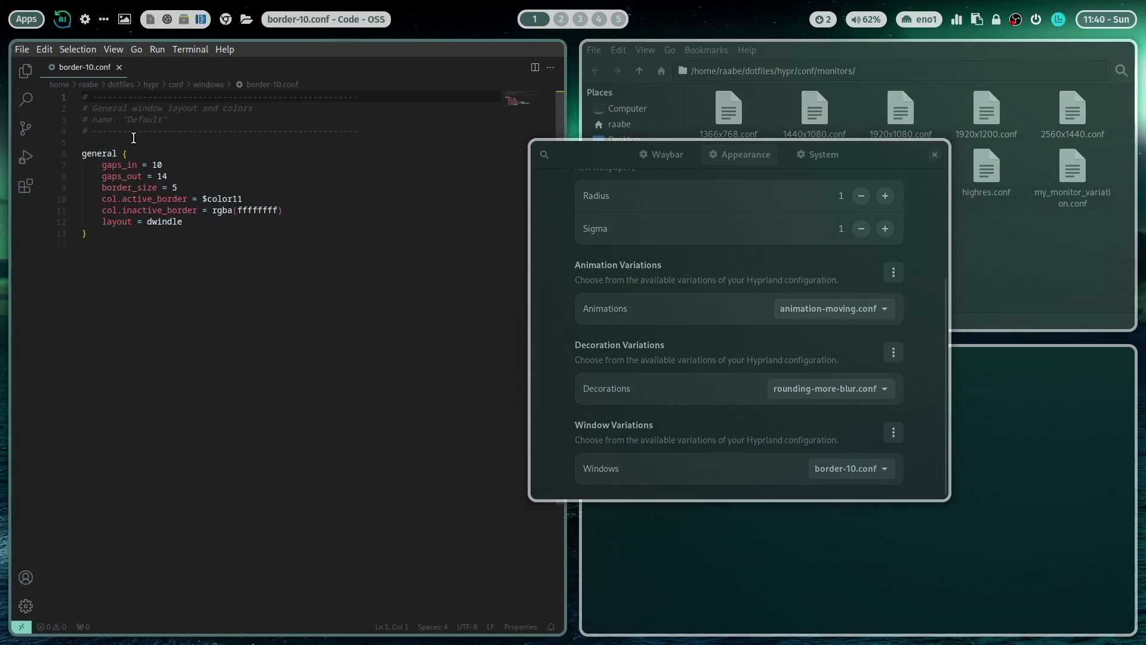
# - Change border_size from 5 to 10 in border-10.conf and save
pyautogui.click(188, 189)
pyautogui.press('BackSpace')
pyautogui.write('10')
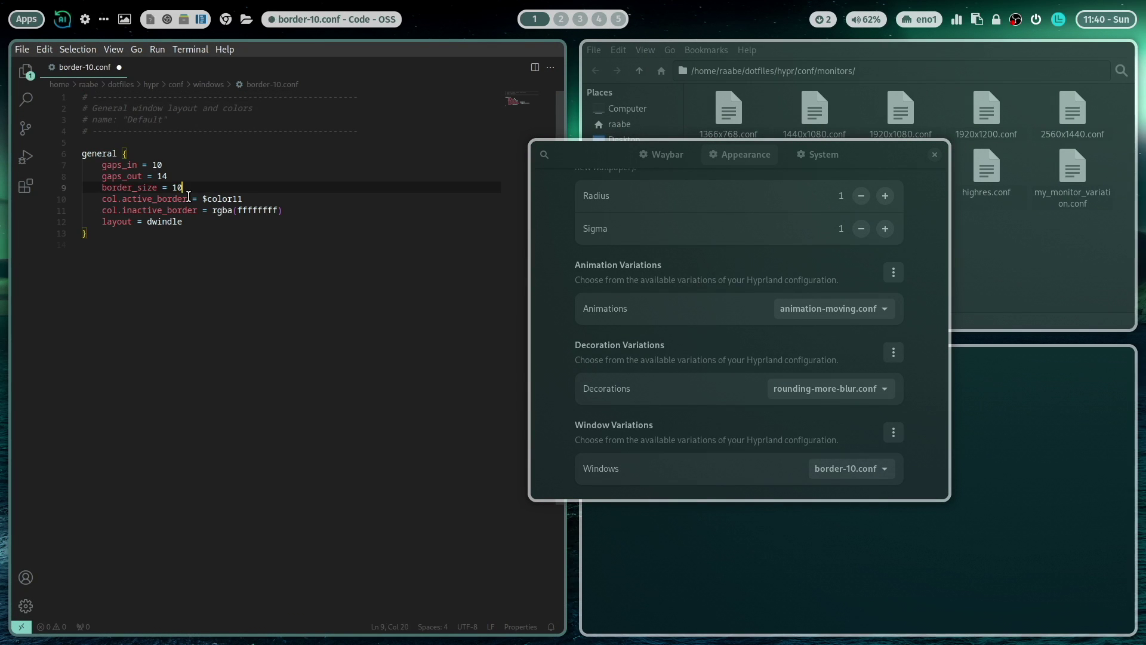
pyautogui.hotkey('ctrl', 's')
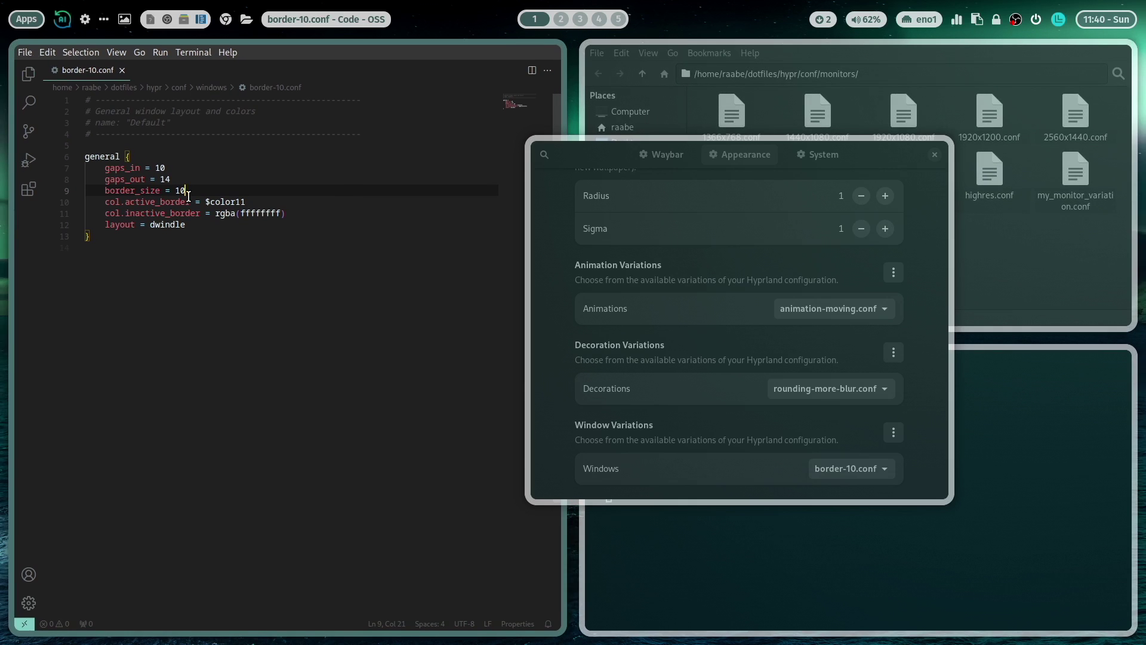
# - Switch the Windows variation to default.conf
pyautogui.click(860, 468)
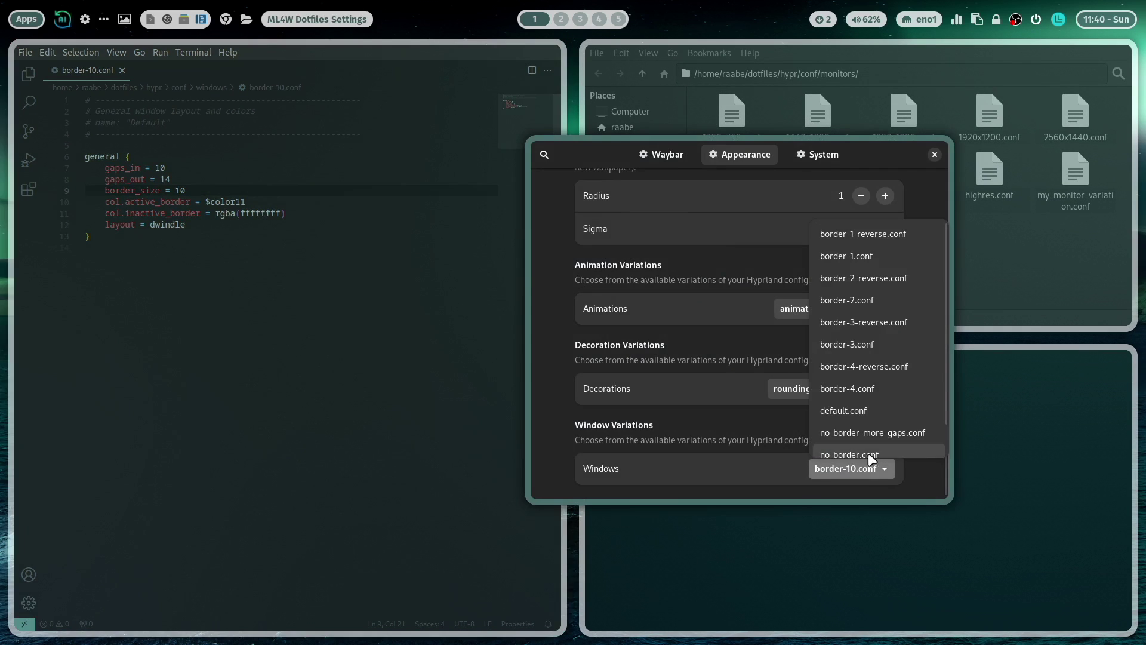
pyautogui.click(868, 406)
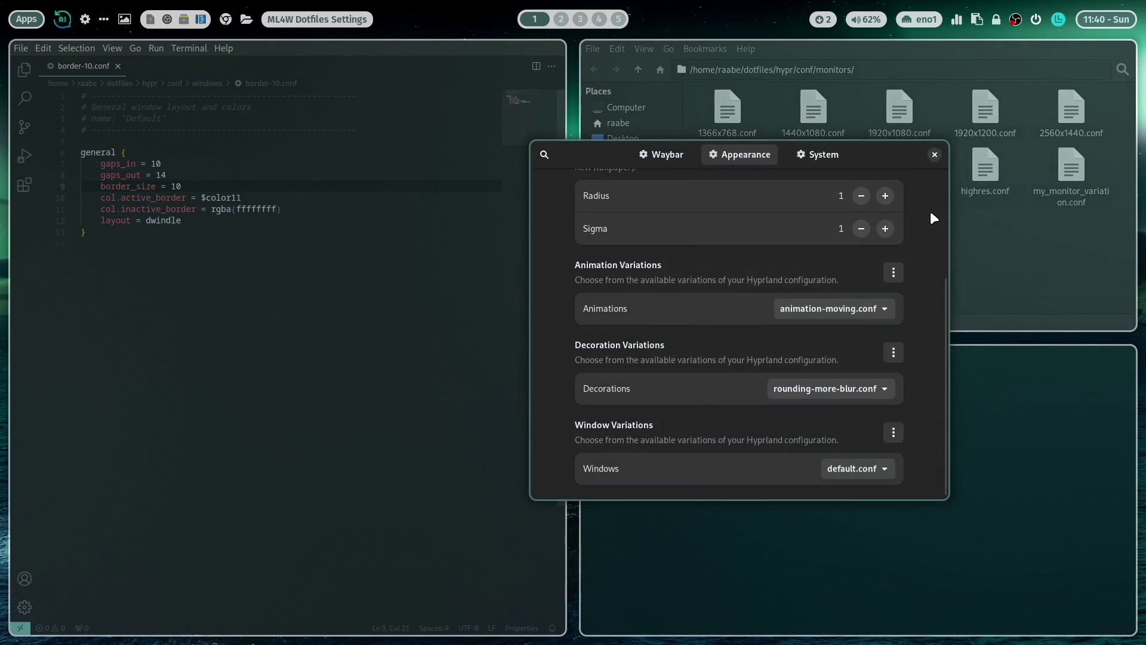
pyautogui.moveTo(930, 211); pyautogui.dragTo(675, 281)
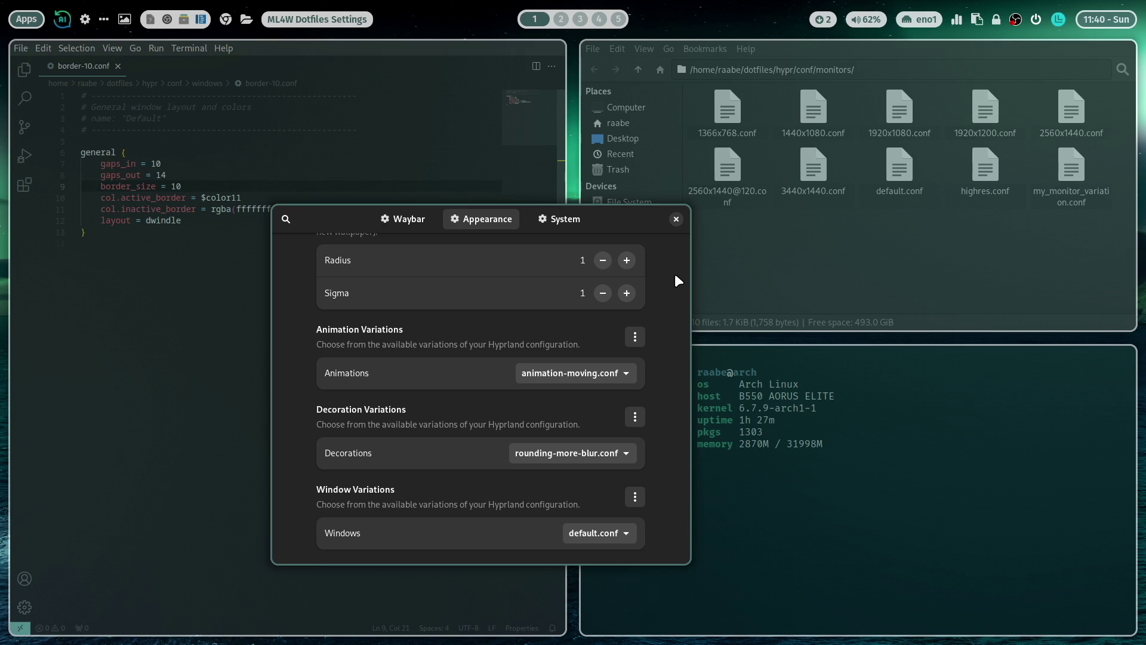
# - On workspace 4, set headphones-paint-color-splash.jpg as wallpaper and apply a different status bar theme
pyautogui.click(599, 19)
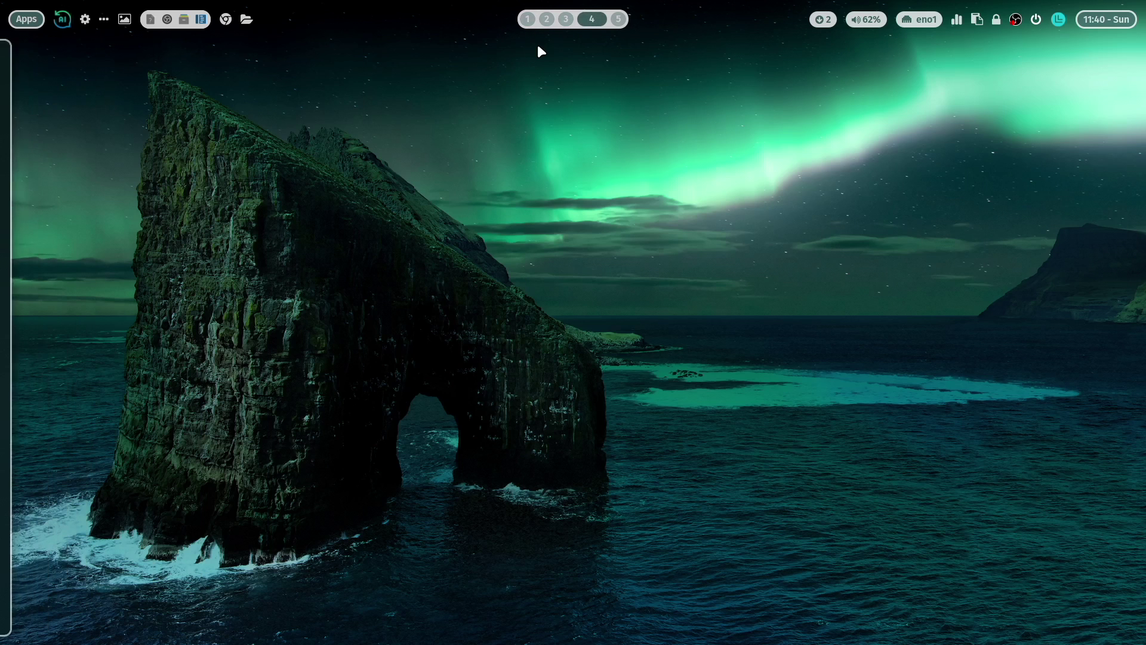
pyautogui.click(125, 19)
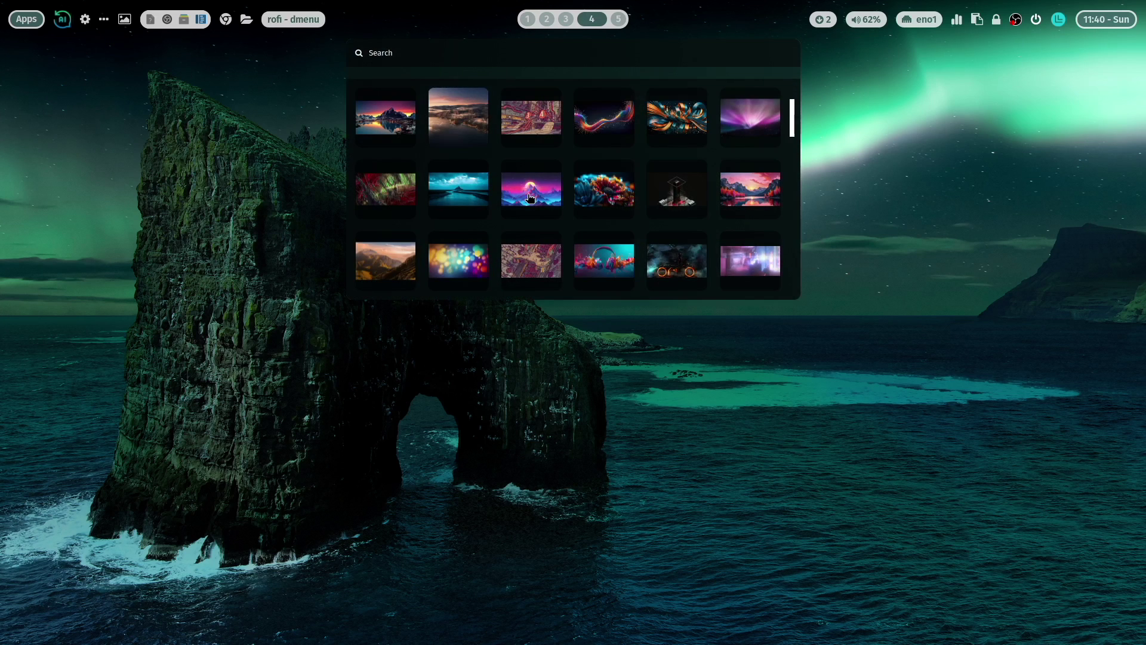
pyautogui.click(604, 263)
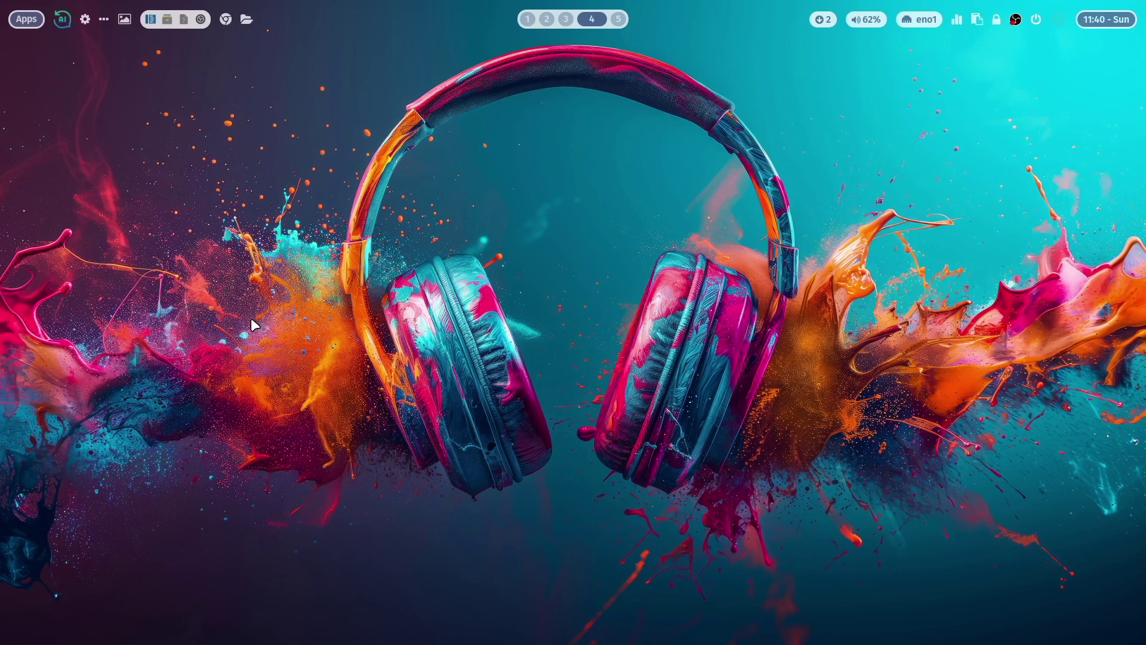
pyautogui.click(104, 19)
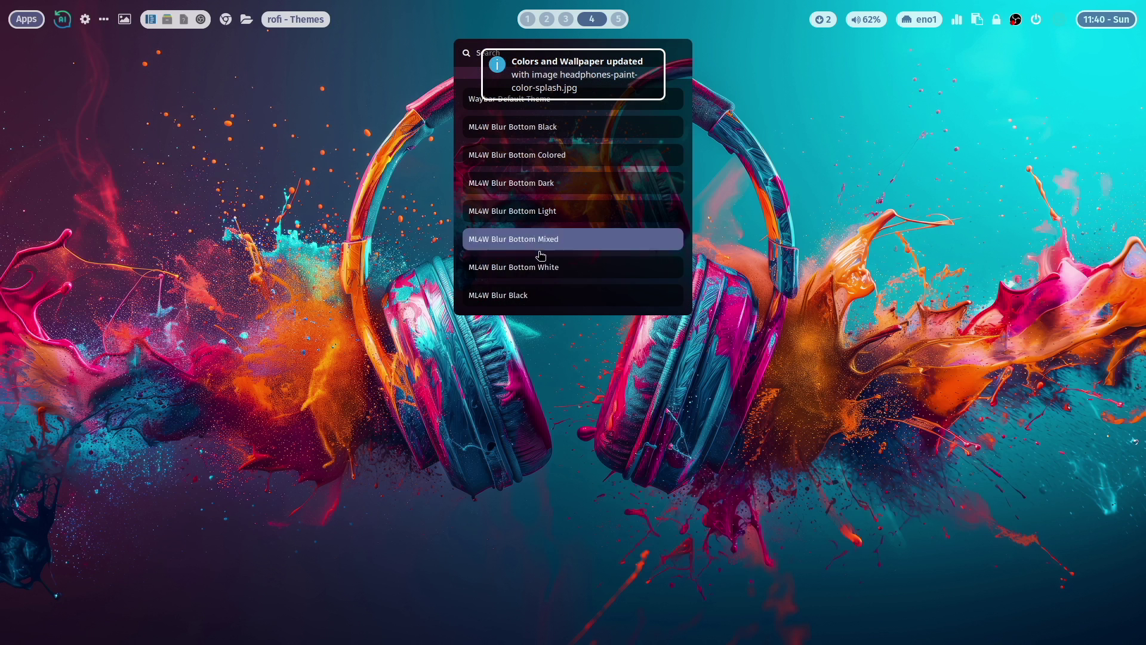
pyautogui.click(537, 295)
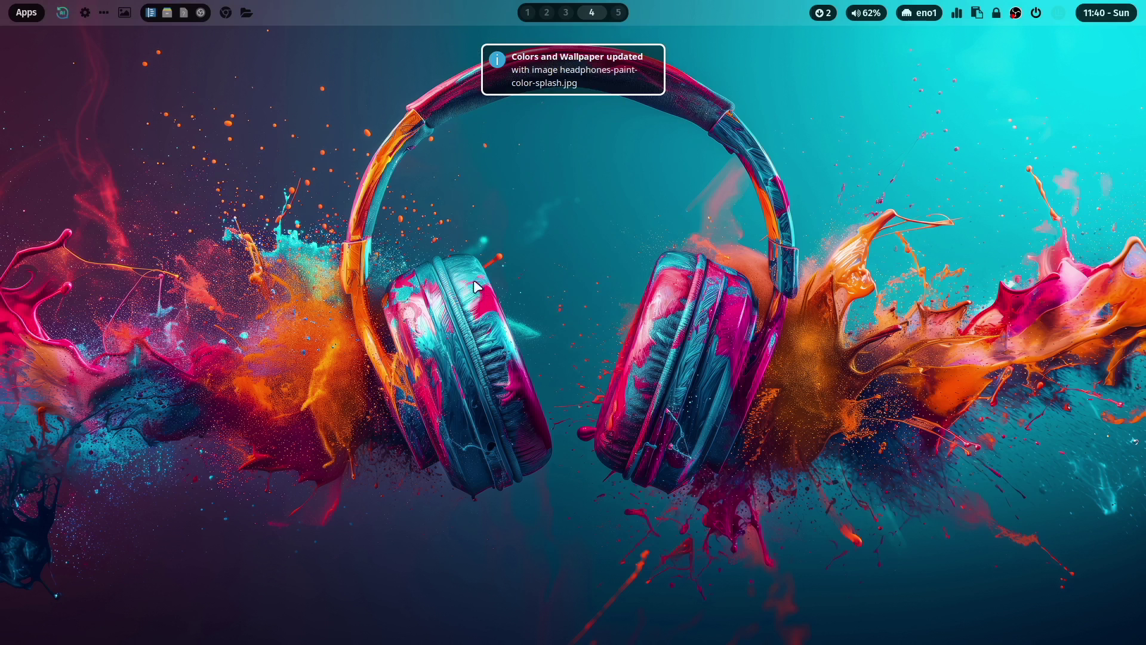
# - Close the settings window, launch ML4W Welcome via rofi ('ml4'), and choose Update Dotfiles from its ⋮ menu
pyautogui.click(87, 13)
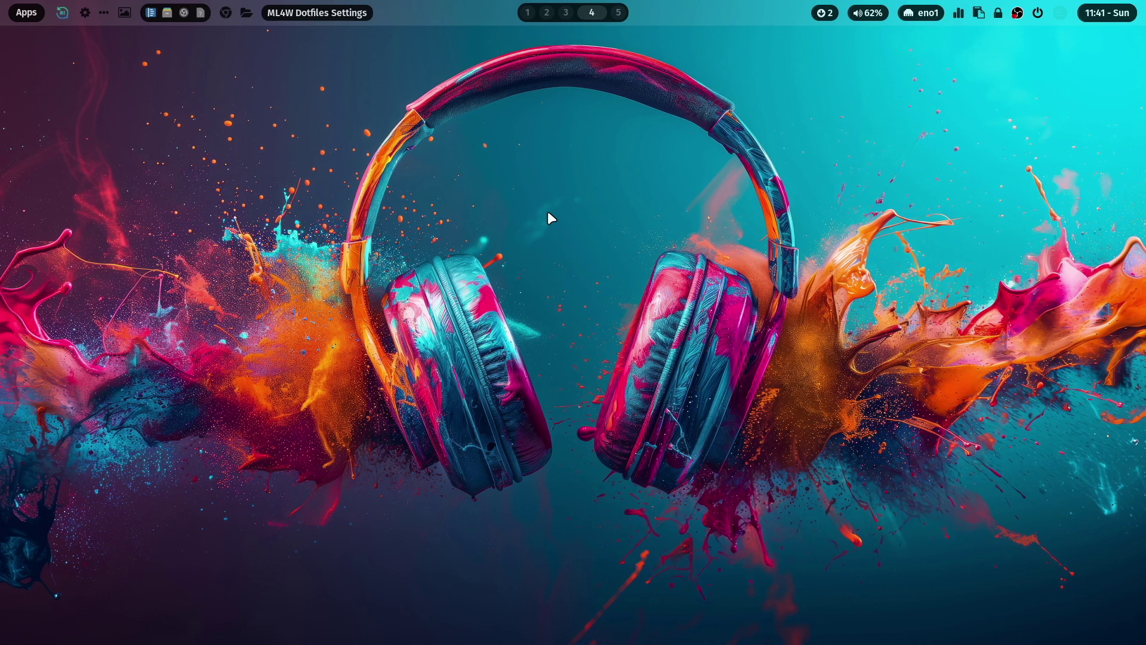
pyautogui.click(517, 143)
pyautogui.write('ml4')
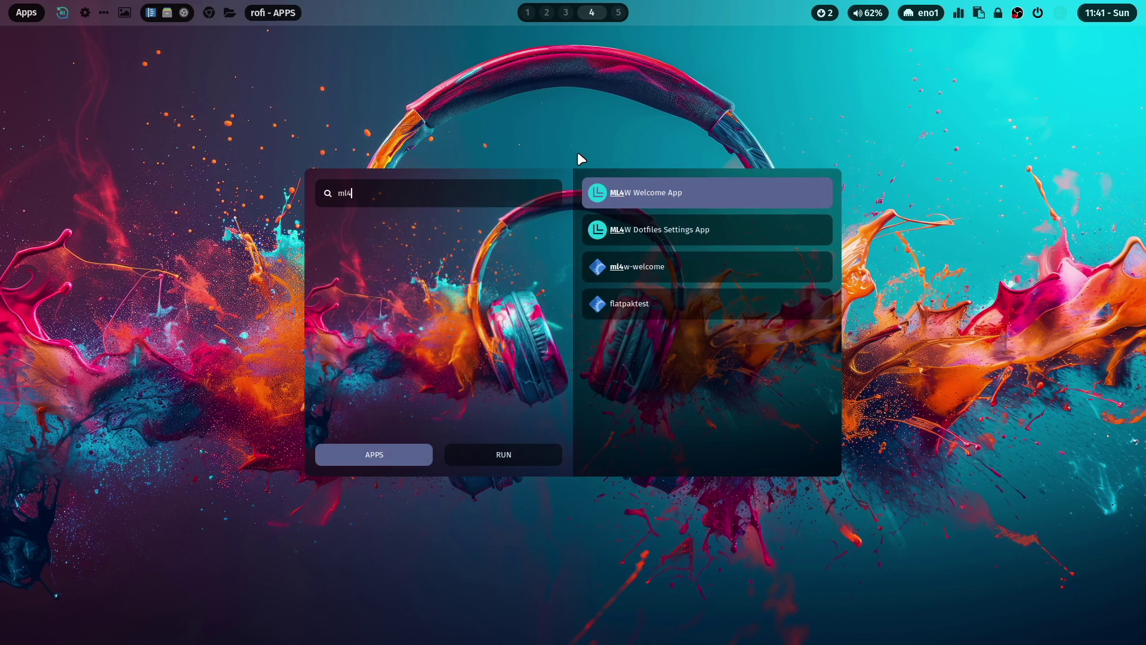
pyautogui.press('Down')
pyautogui.press('Return')
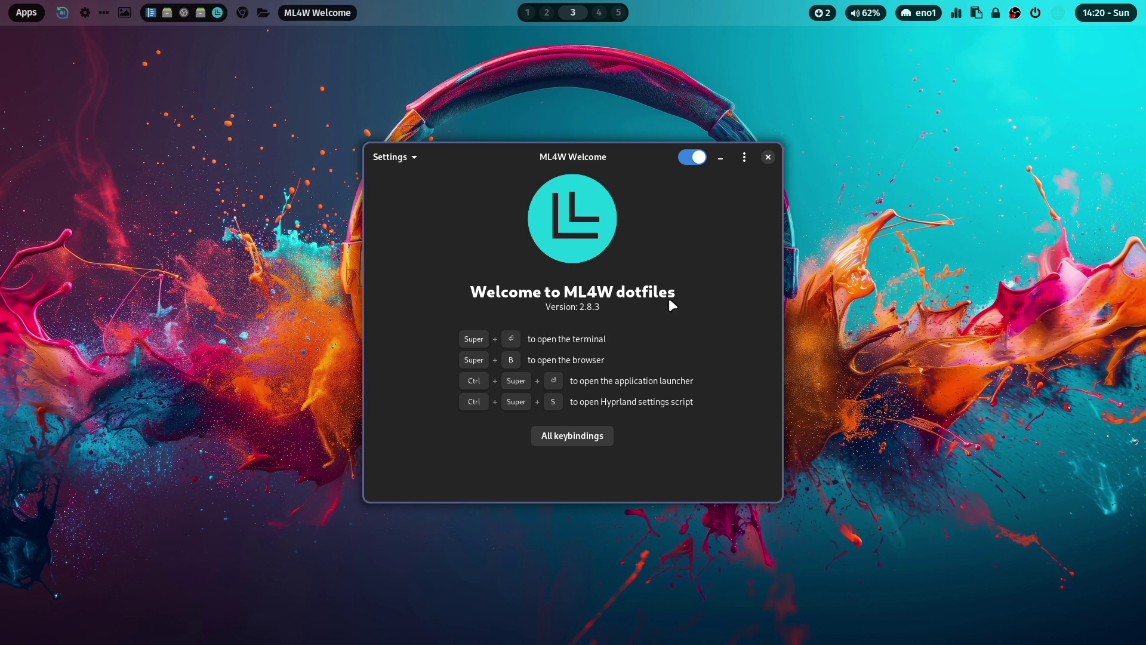
pyautogui.click(745, 158)
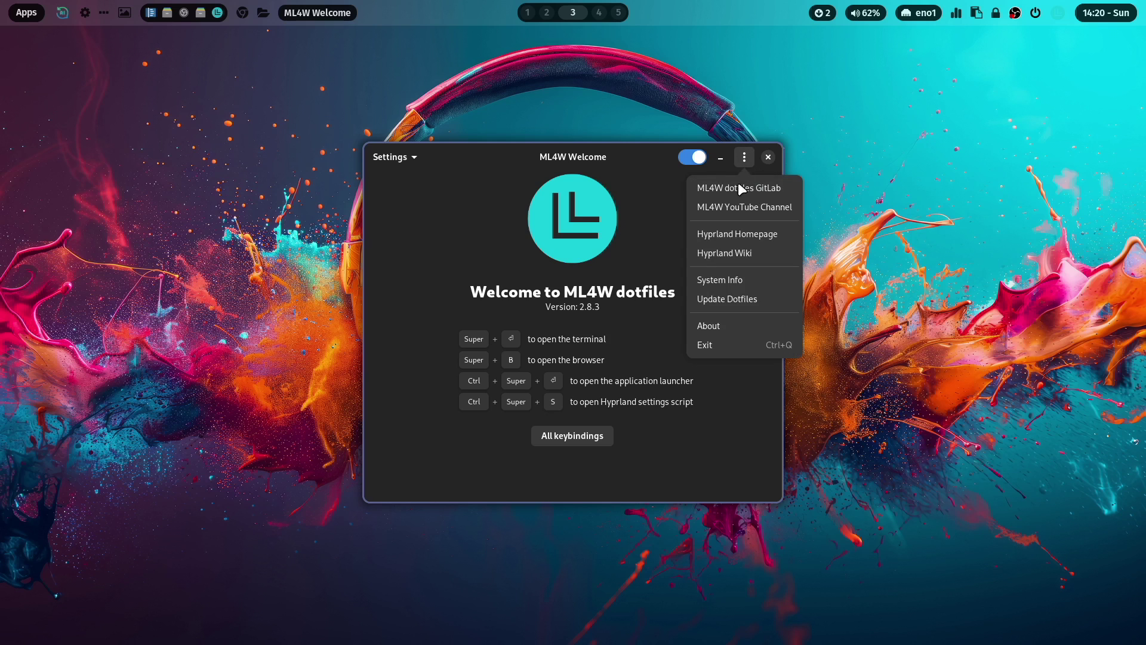
pyautogui.click(767, 302)
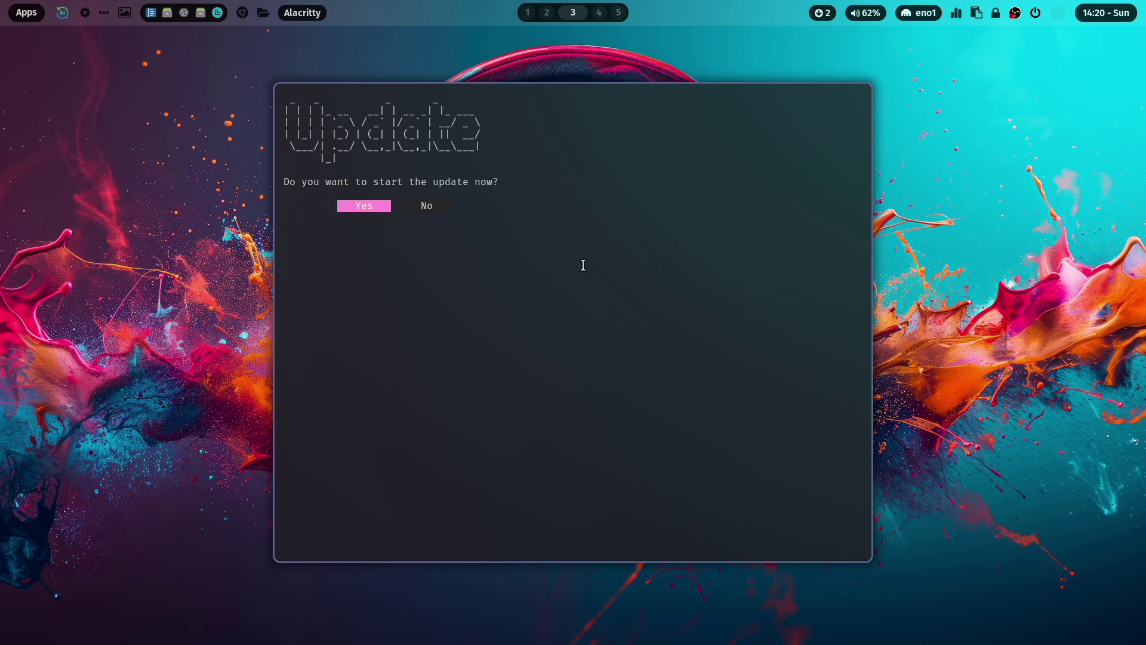
# - Confirm Yes to start the update, then compare the main-release and rolling-release choices
pyautogui.press('Return')
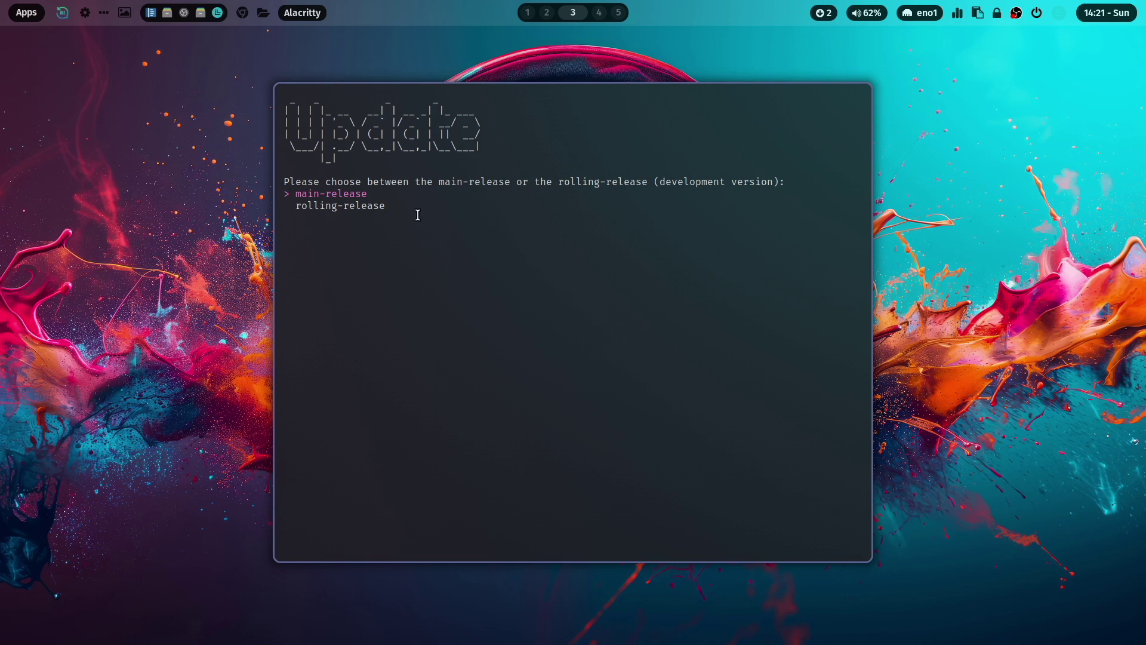
pyautogui.press('Down')
pyautogui.press('Up')
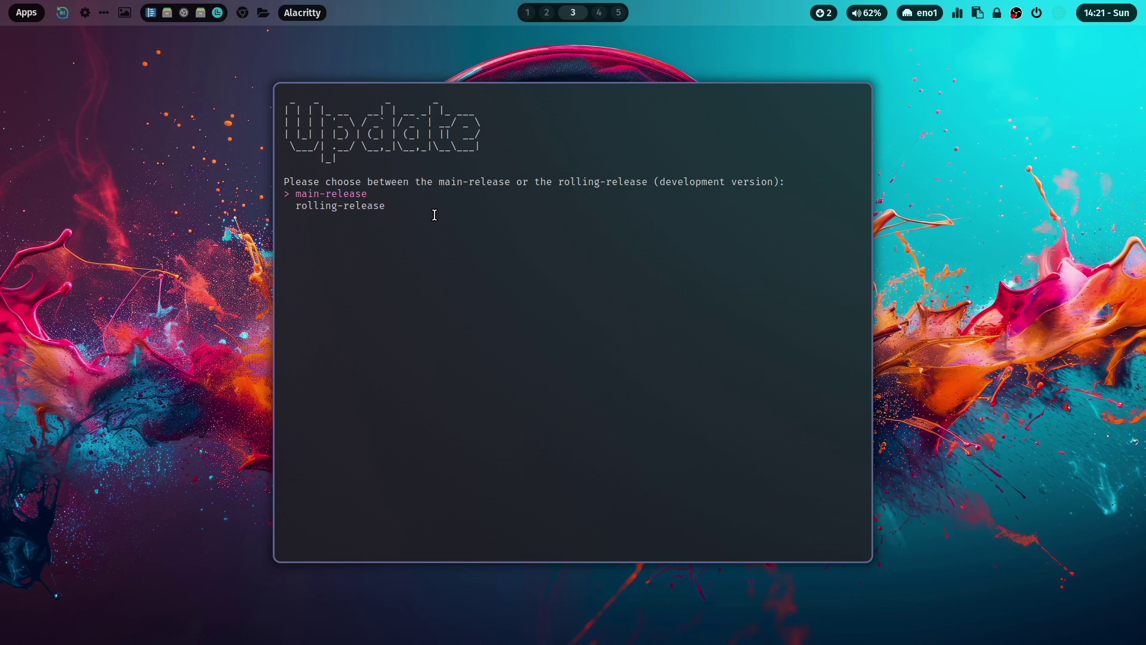